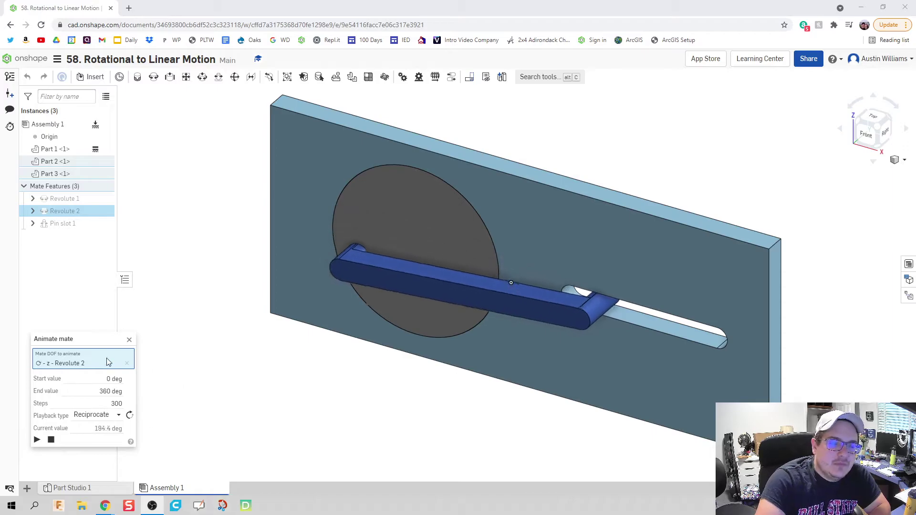
# Stop the animation and create a new Part Studio 2.
pyautogui.click(129, 340)
pyautogui.click(27, 488)
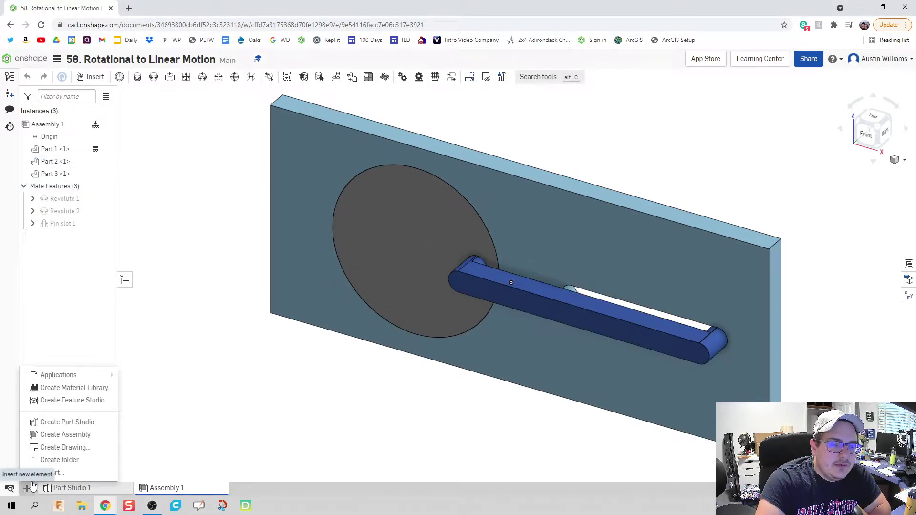
pyautogui.click(67, 422)
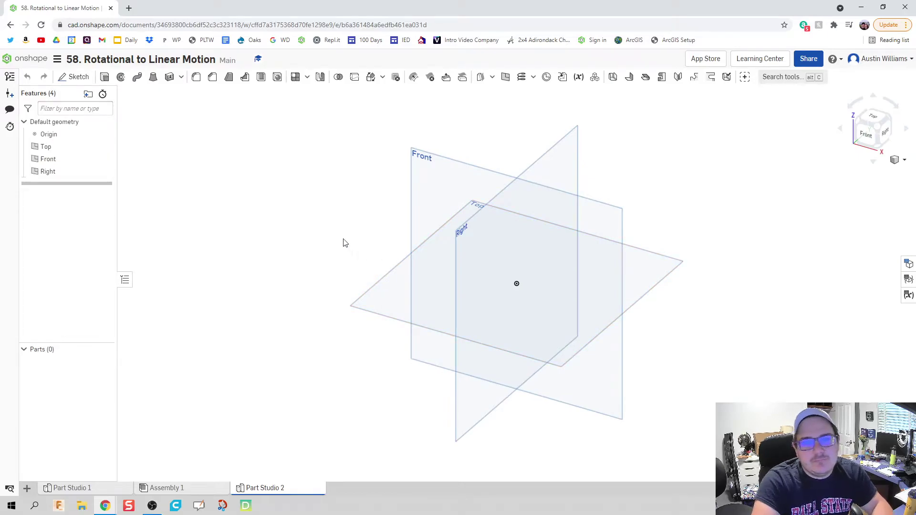
# Start a sketch on the Front plane and view it normal.
pyautogui.click(76, 77)
pyautogui.click(432, 185)
pyautogui.rightClick(432, 185)
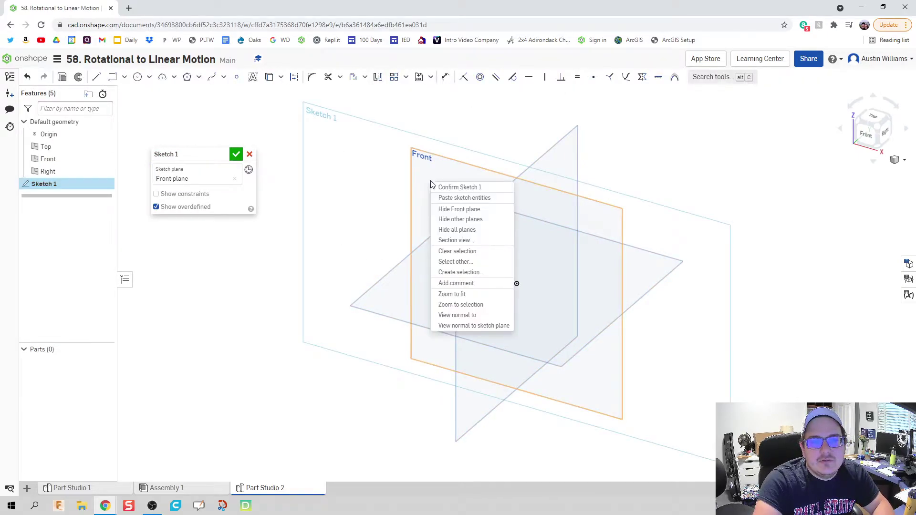
pyautogui.click(456, 318)
pyautogui.scroll(3, 514, 299)
# Draw a centre-point rectangle at the origin, dimensioned 6 wide by 2.5 tall.
pyautogui.press('g')
pyautogui.click(516, 273)
pyautogui.click(759, 382)
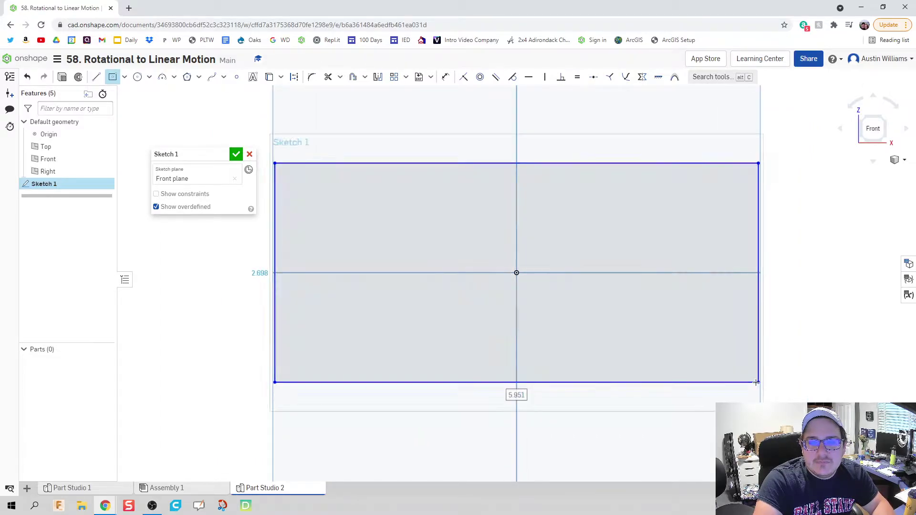
pyautogui.press('d')
pyautogui.click(598, 381)
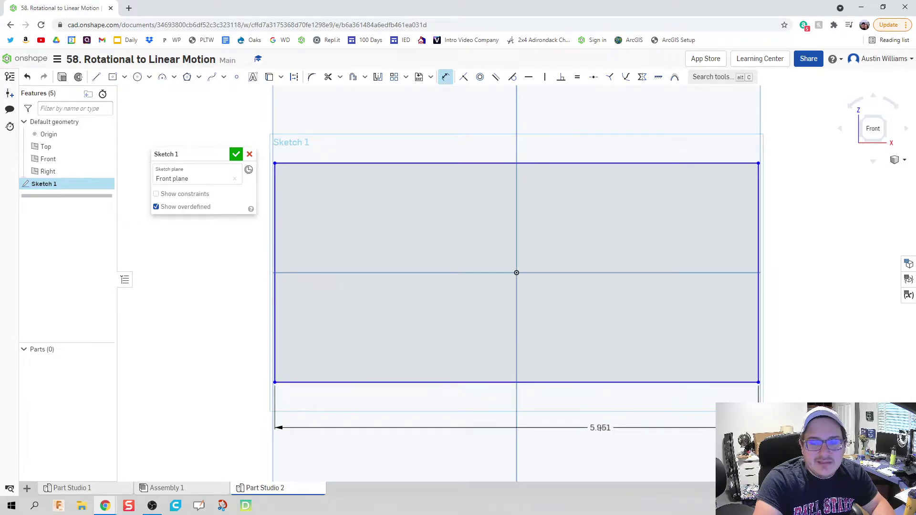
pyautogui.click(601, 428)
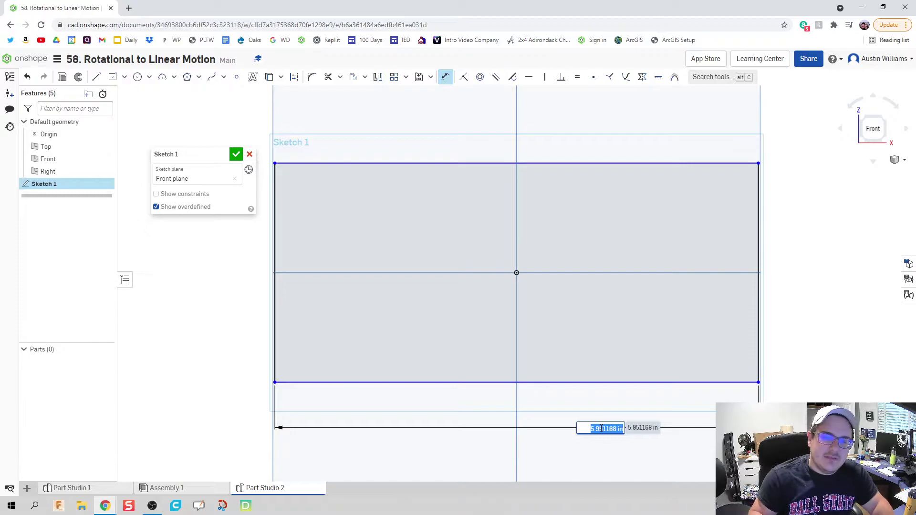
pyautogui.write('6')
pyautogui.press('Return')
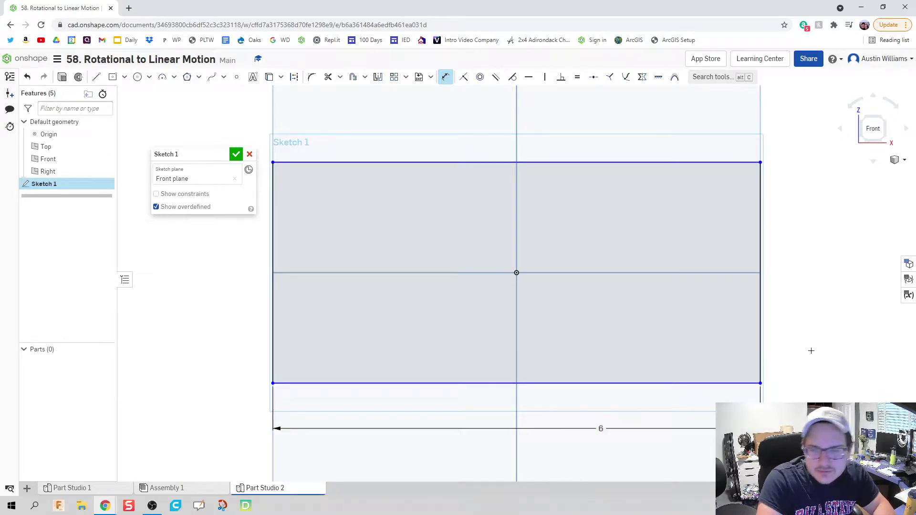
pyautogui.click(763, 306)
pyautogui.click(789, 292)
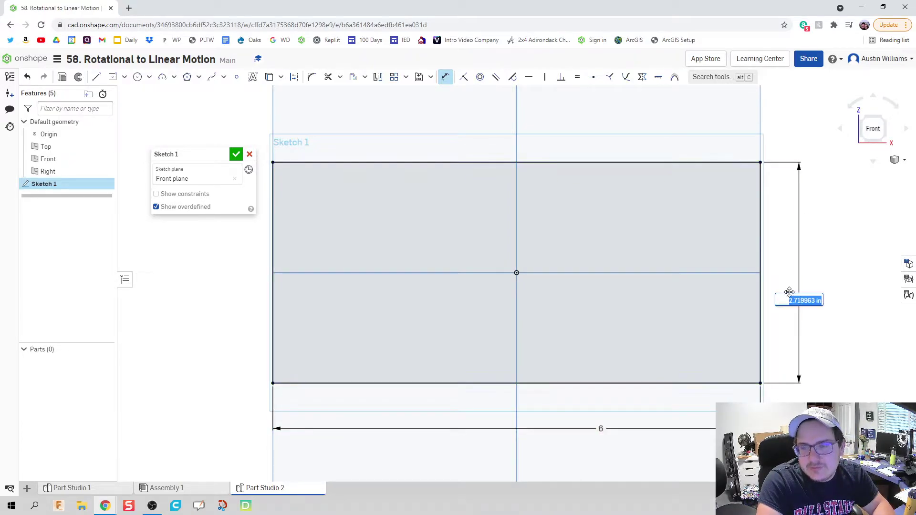
pyautogui.write('2.5')
pyautogui.press('Return')
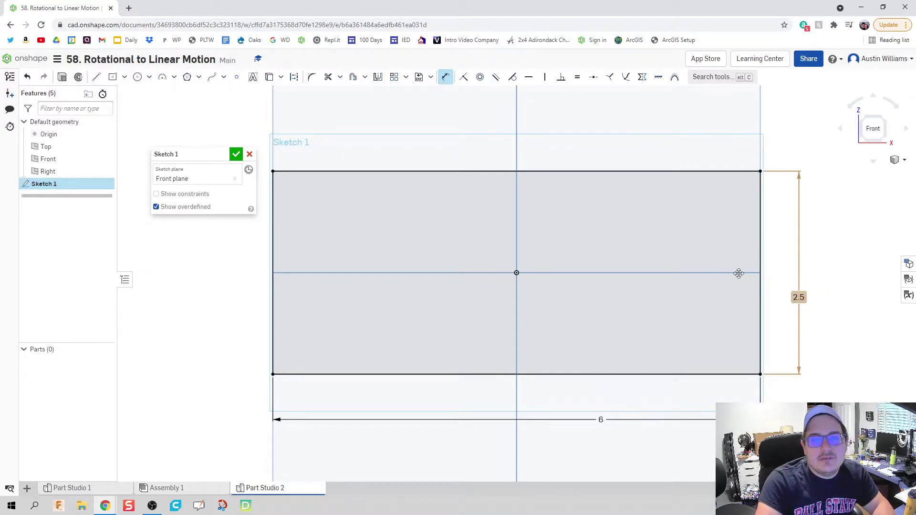
pyautogui.scroll(2, 462, 263)
# Draw a circle centred on the horizontal axis left of the origin.
pyautogui.press('c')
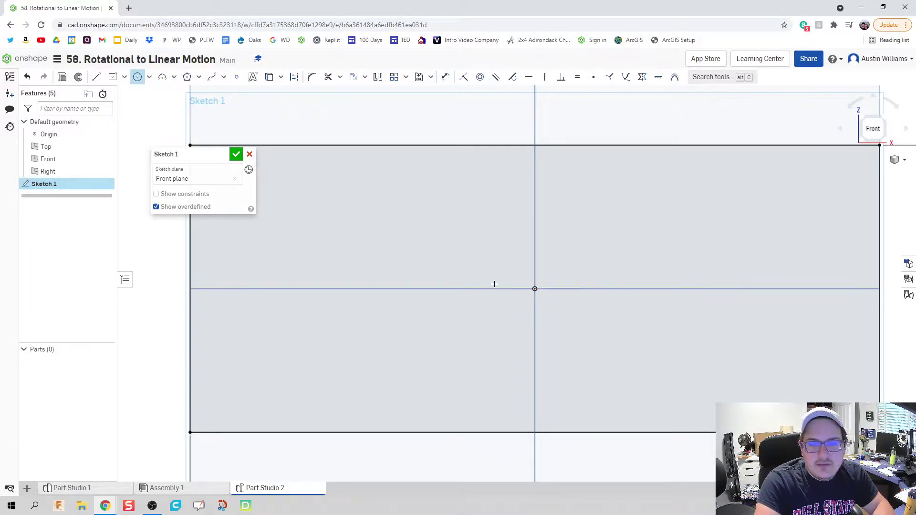
pyautogui.click(369, 289)
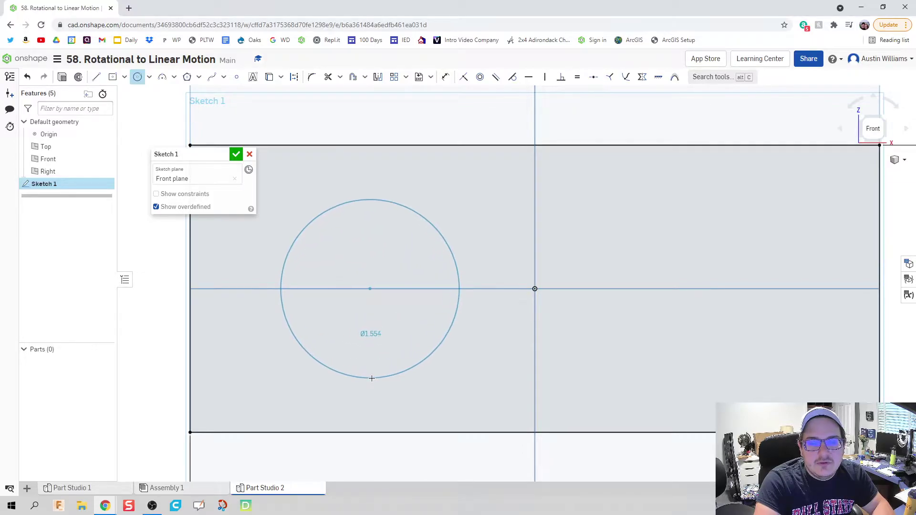
pyautogui.click(372, 378)
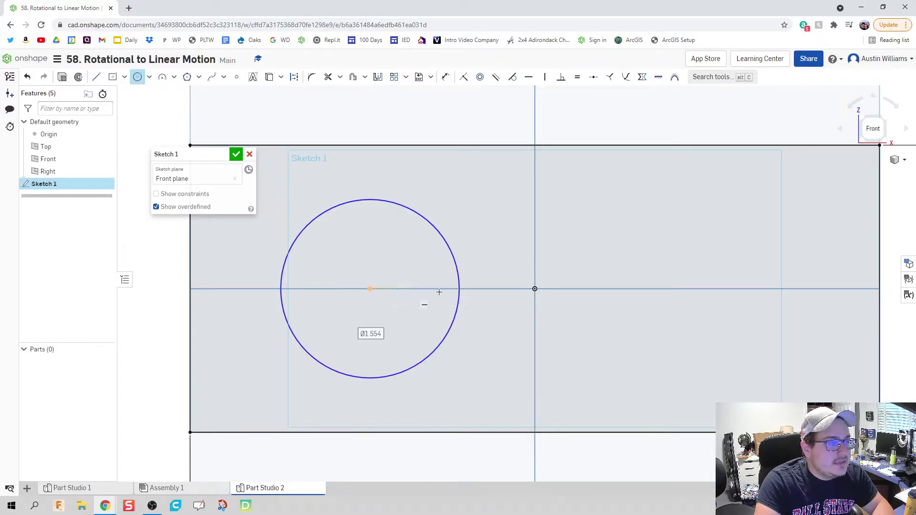
pyautogui.scroll(5, 559, 294)
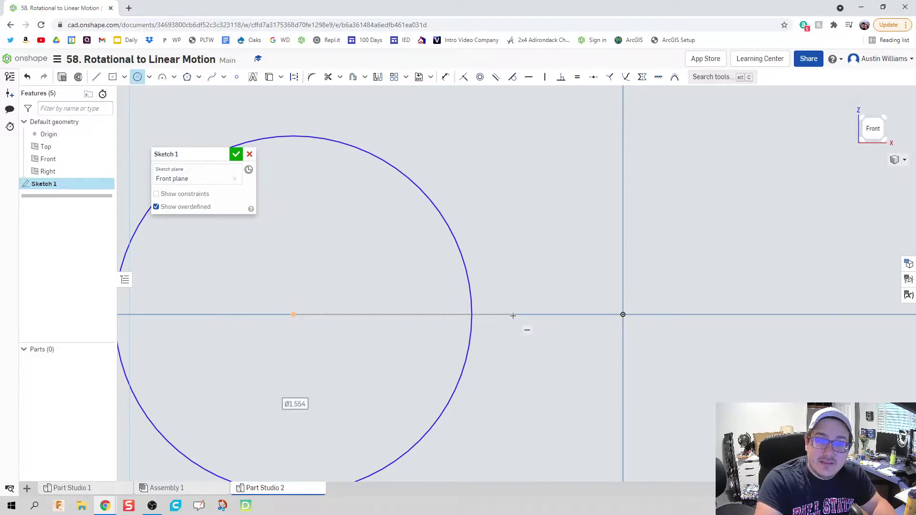
pyautogui.scroll(-2, 522, 316)
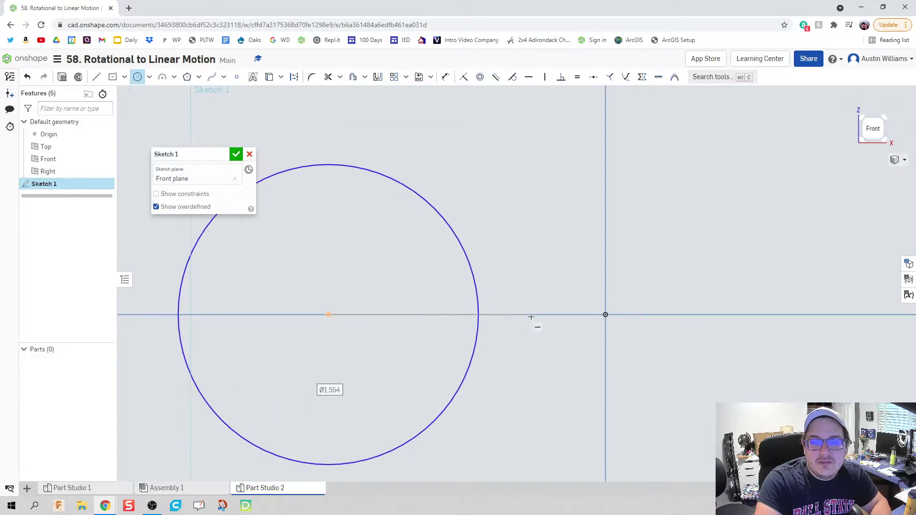
pyautogui.scroll(-2, 523, 354)
pyautogui.moveTo(445, 272); pyautogui.dragTo(432, 258, button='middle')
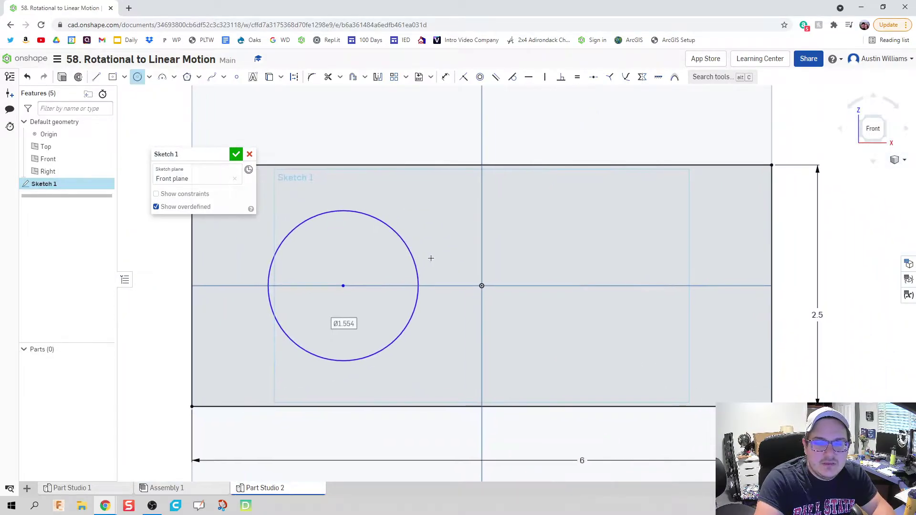
pyautogui.moveTo(435, 297); pyautogui.dragTo(473, 288, button='middle')
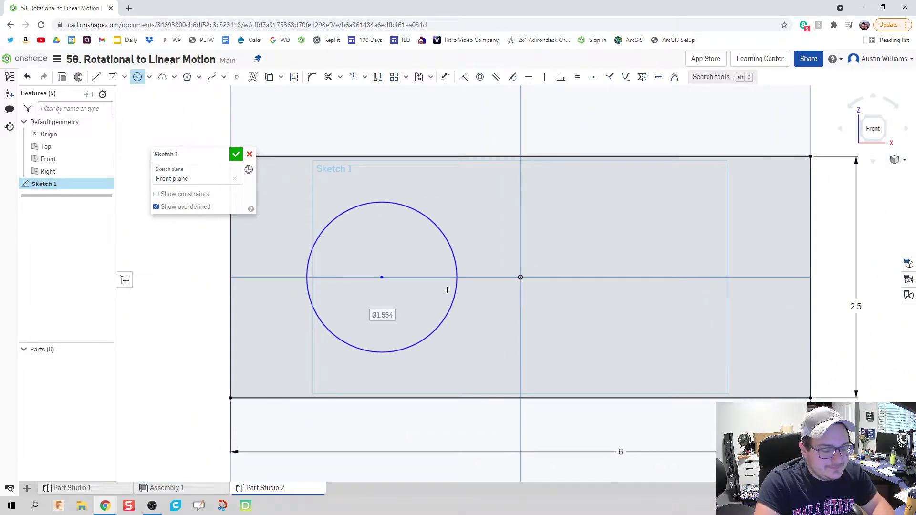
# Dimension the circle to 2.25 diameter, its centre 1.5 left of the origin.
pyautogui.press('d')
pyautogui.click(450, 245)
pyautogui.click(473, 223)
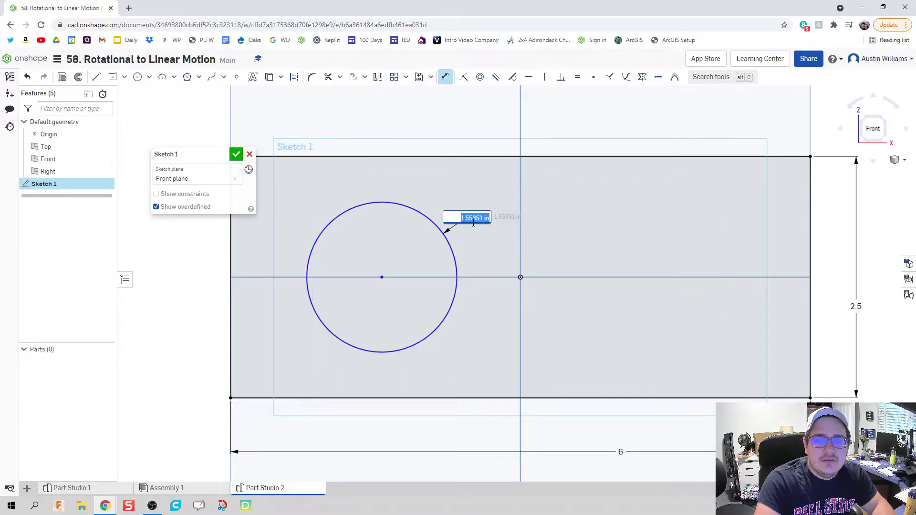
pyautogui.write('2.25')
pyautogui.press('Return')
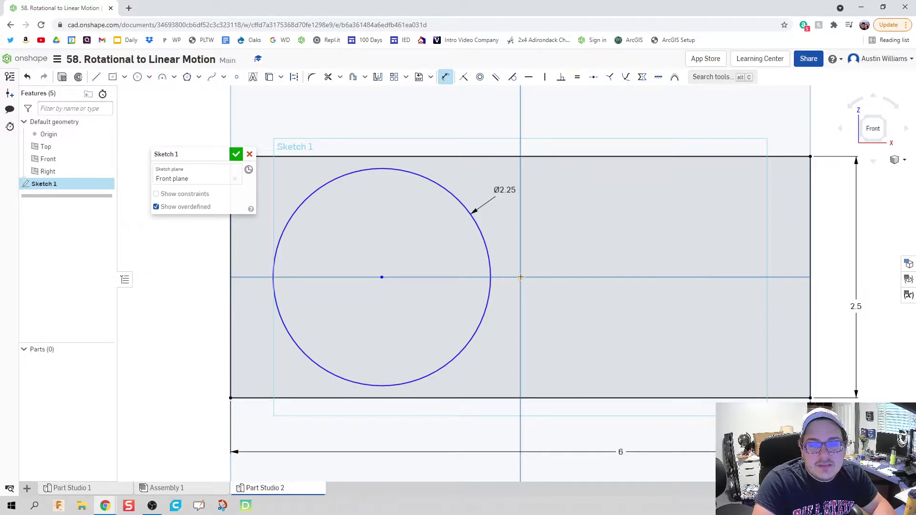
pyautogui.click(520, 277)
pyautogui.click(382, 277)
pyautogui.click(485, 368)
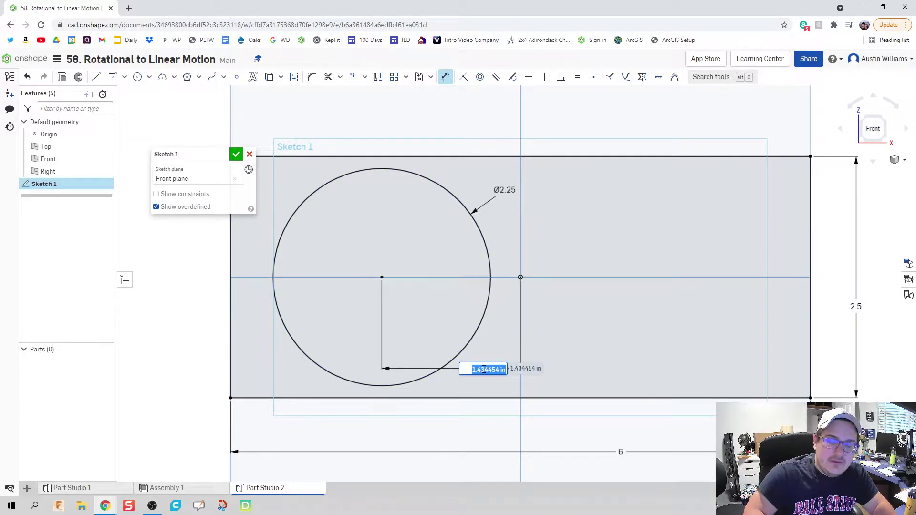
pyautogui.write('1.5')
pyautogui.press('Return')
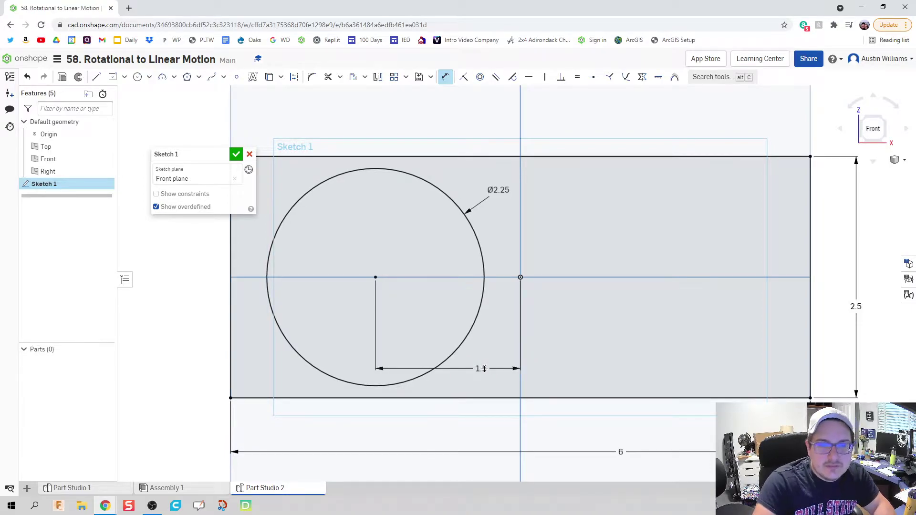
pyautogui.moveTo(723, 327)
pyautogui.mouseDown(button='middle')
pyautogui.moveTo(579, 342)
pyautogui.moveTo(586, 326)
pyautogui.mouseUp(button='middle')
pyautogui.press('g')
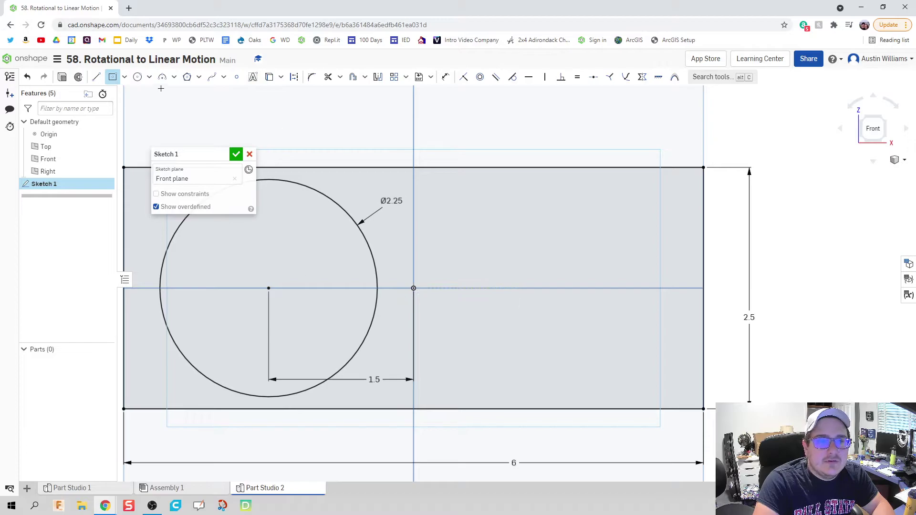
# Draw a small centre-point rectangle on the axis right of the origin.
pyautogui.click(174, 77)
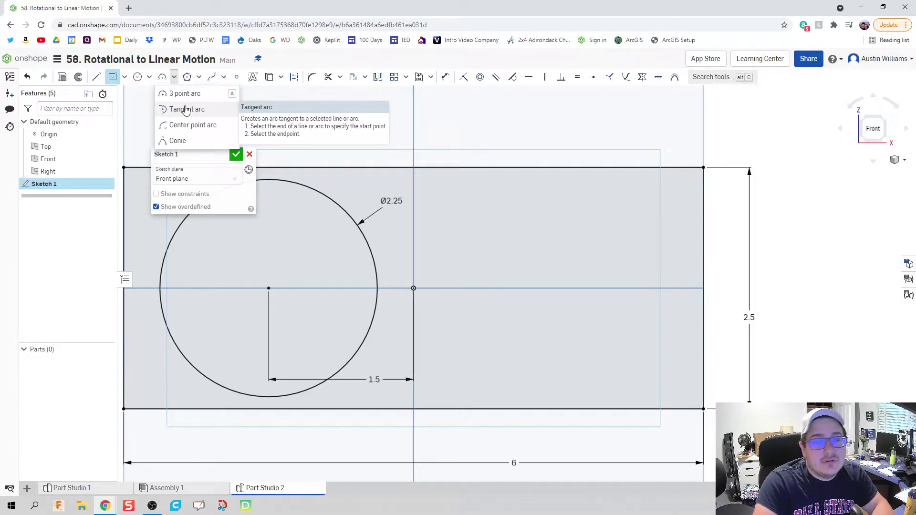
pyautogui.click(112, 77)
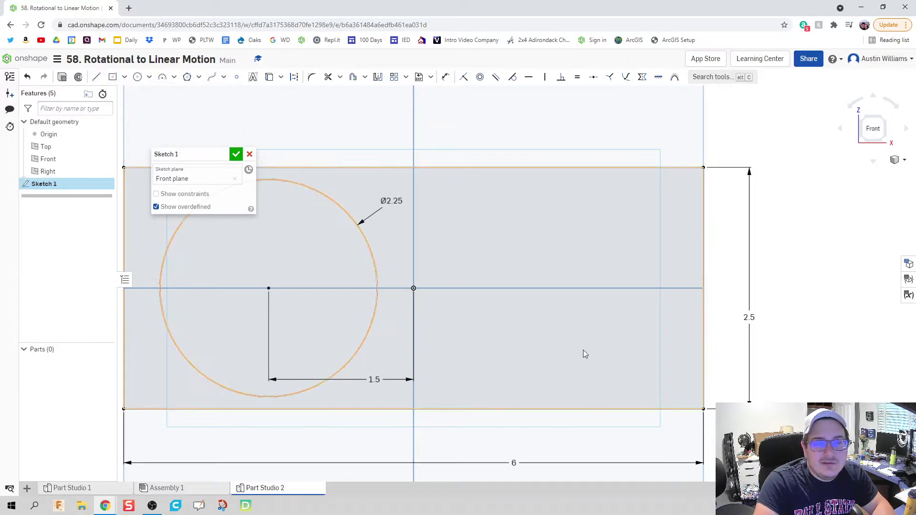
pyautogui.press('g')
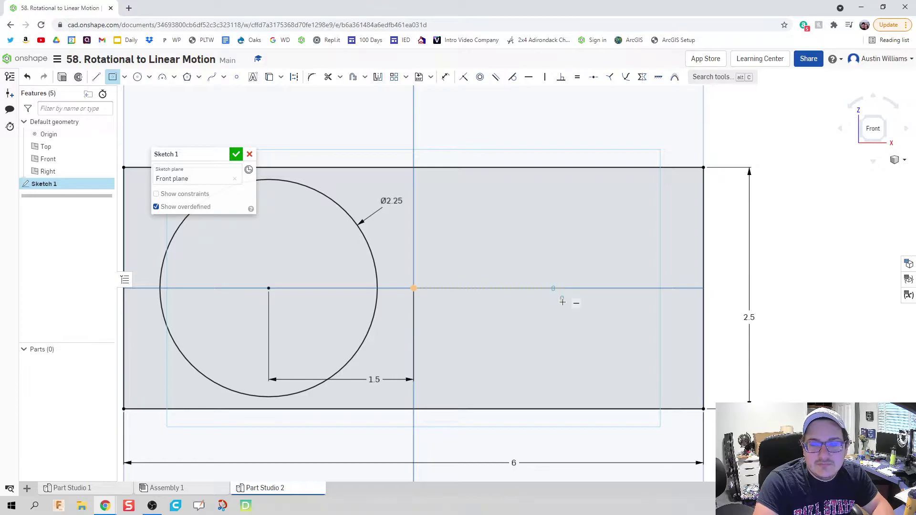
pyautogui.click(562, 288)
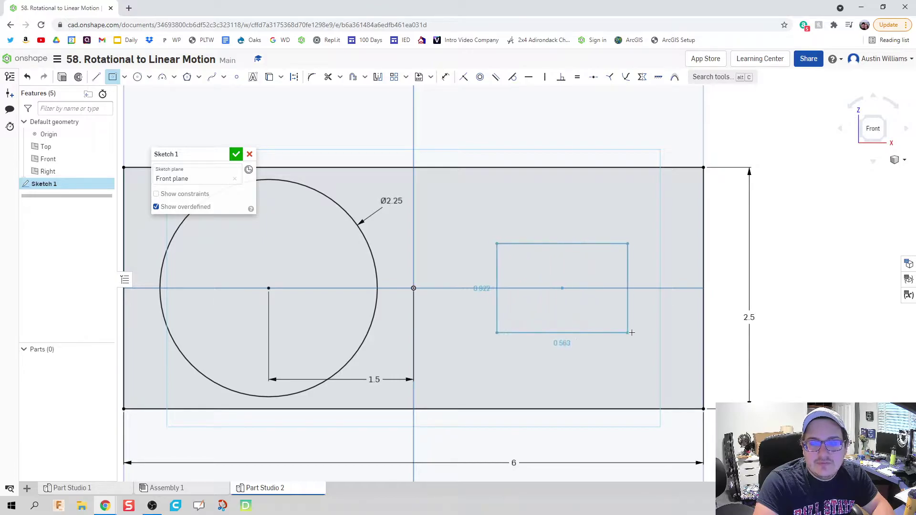
pyautogui.click(684, 311)
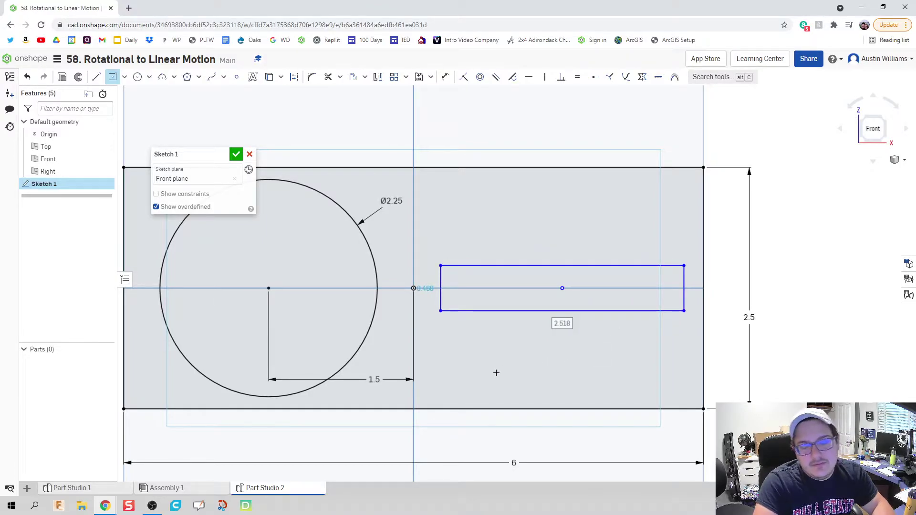
# Dimension the slot rectangle 0.25 tall and 2 long.
pyautogui.press('d')
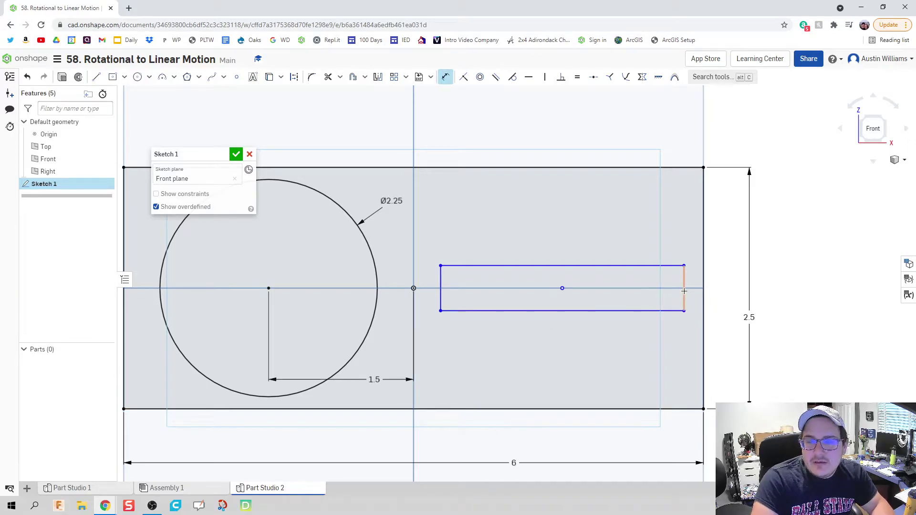
pyautogui.click(684, 292)
pyautogui.click(729, 292)
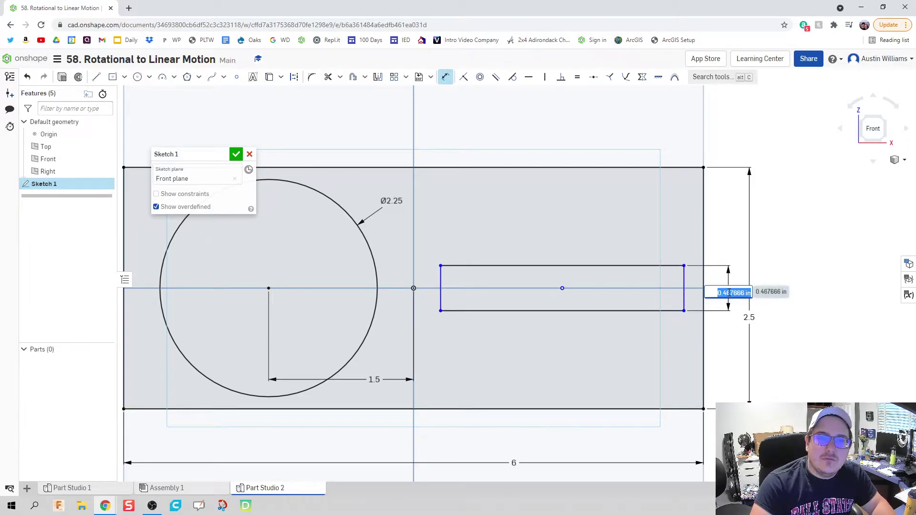
pyautogui.write('0.25')
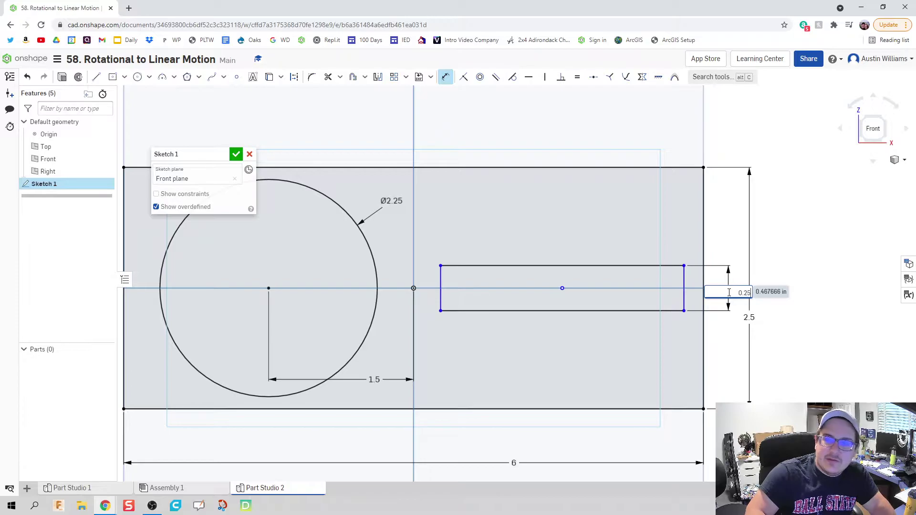
pyautogui.press('Return')
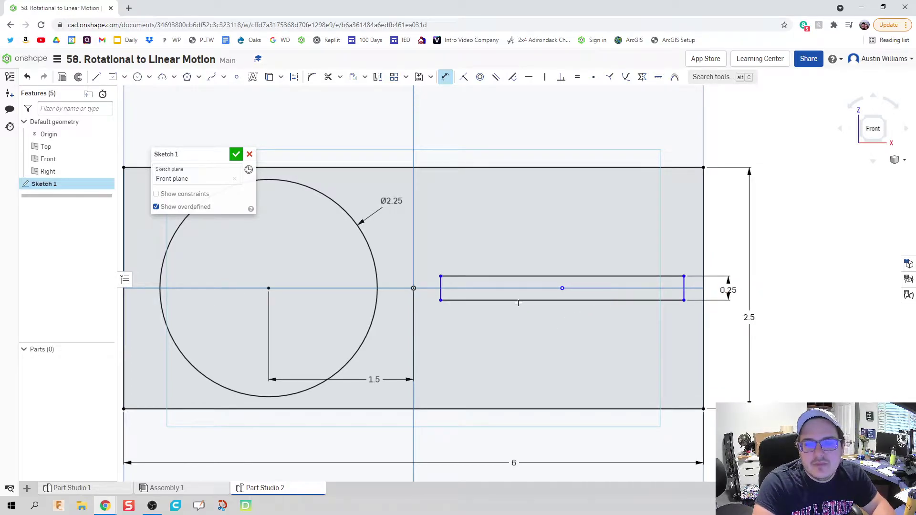
pyautogui.scroll(2, 518, 303)
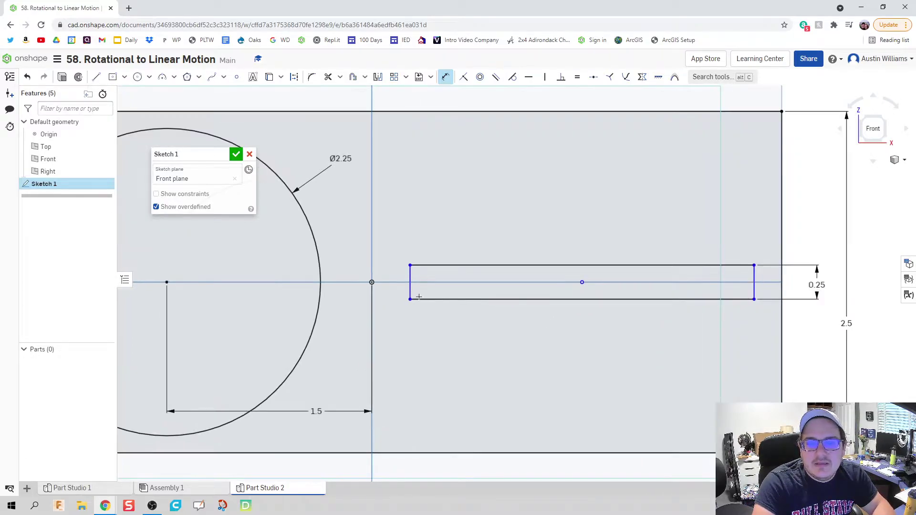
pyautogui.click(430, 266)
pyautogui.click(440, 231)
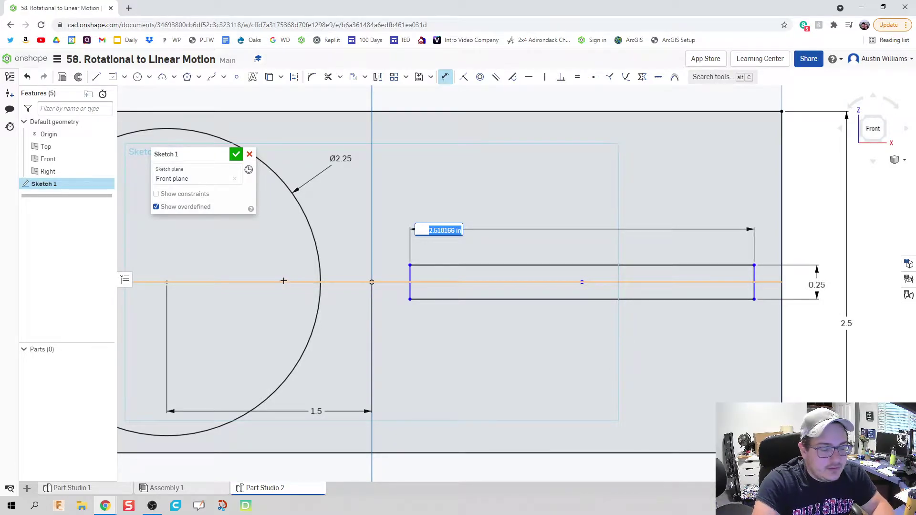
pyautogui.write('c')
pyautogui.press('BackSpace')
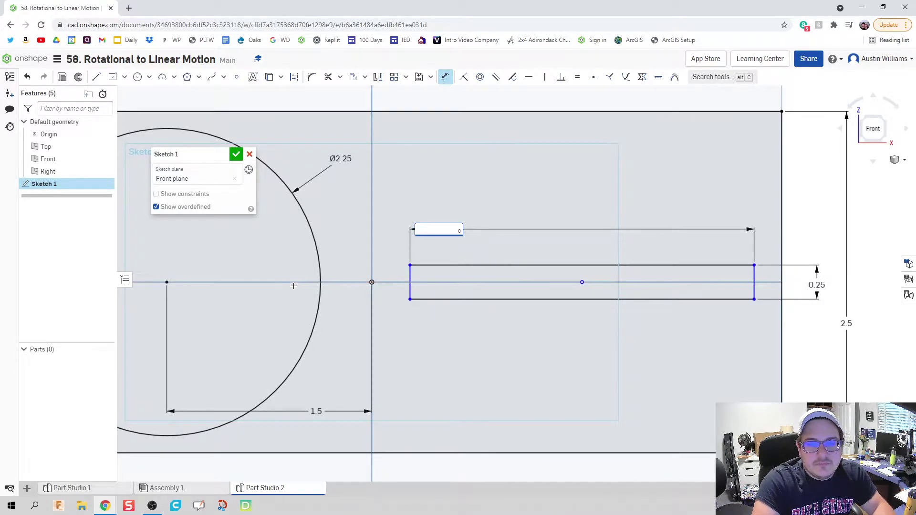
pyautogui.hotkey('ctrl', 'z')
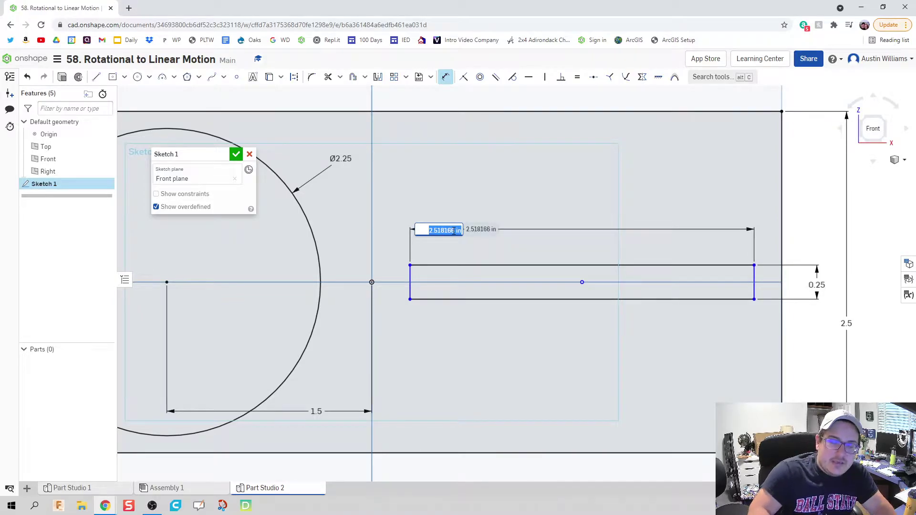
pyautogui.write('2')
pyautogui.press('Return')
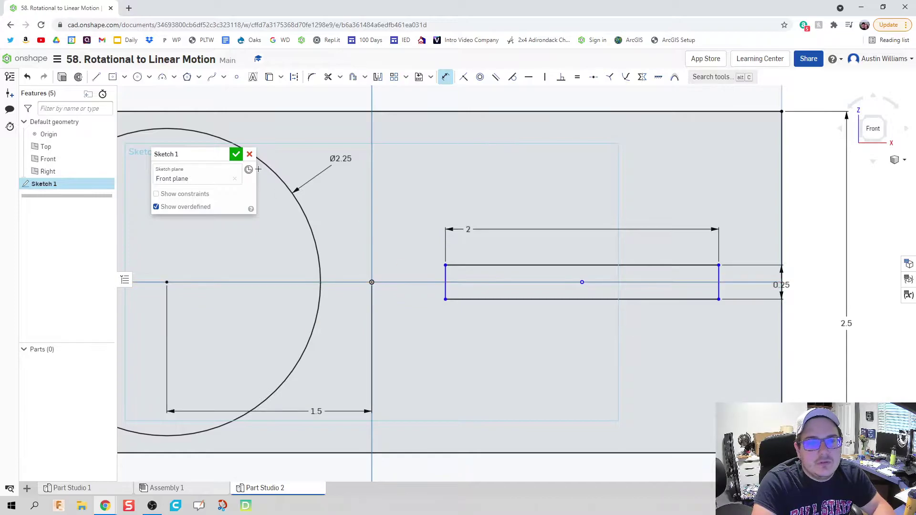
# Close and reopen Sketch 1, then dimension the slot centre 1.5 from the vertical centre line.
pyautogui.click(236, 154)
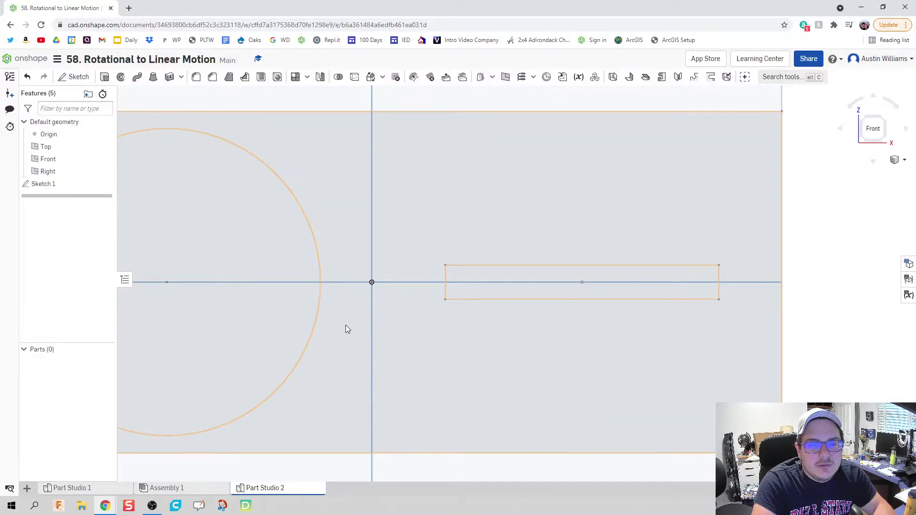
pyautogui.doubleClick(70, 185)
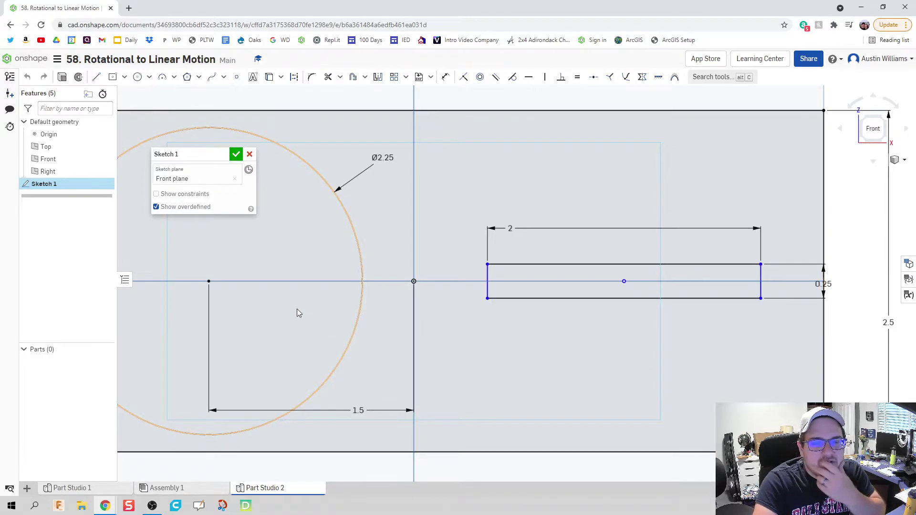
pyautogui.press('d')
pyautogui.click(626, 281)
pyautogui.click(413, 282)
pyautogui.click(496, 367)
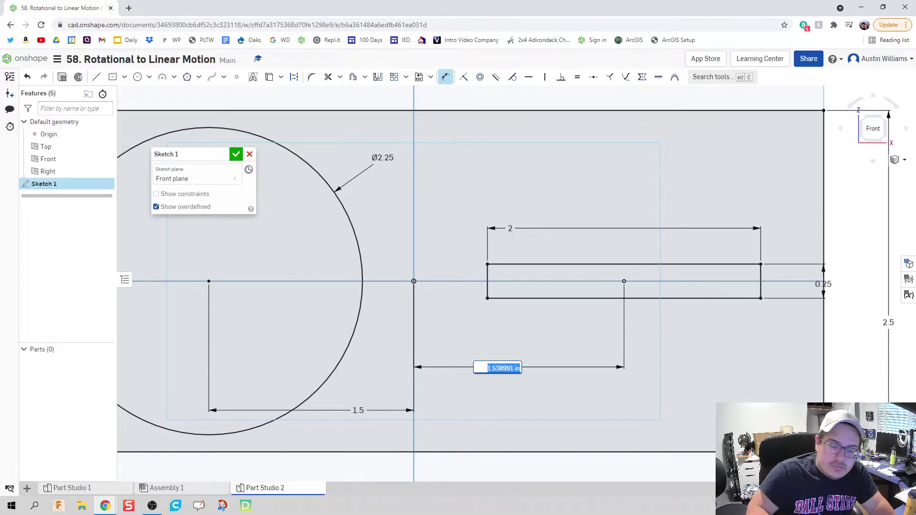
pyautogui.write('1.5')
pyautogui.press('Return')
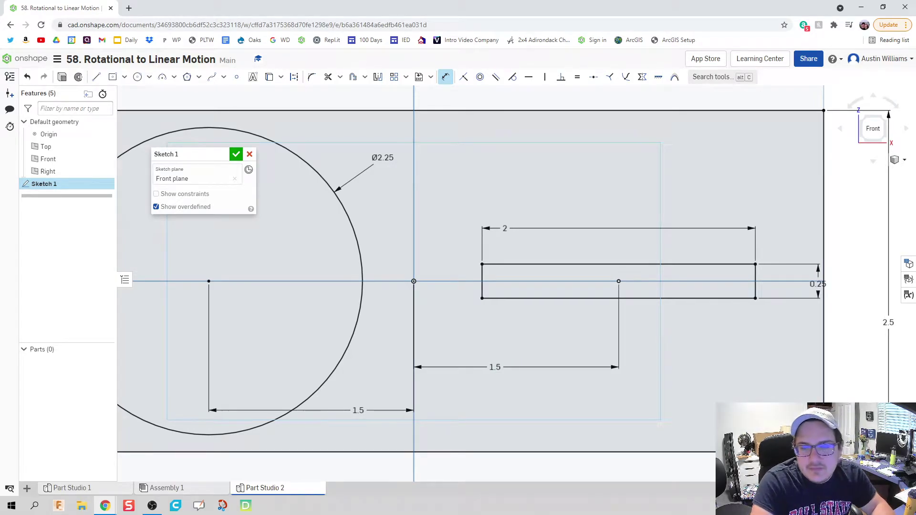
pyautogui.scroll(-3, 759, 339)
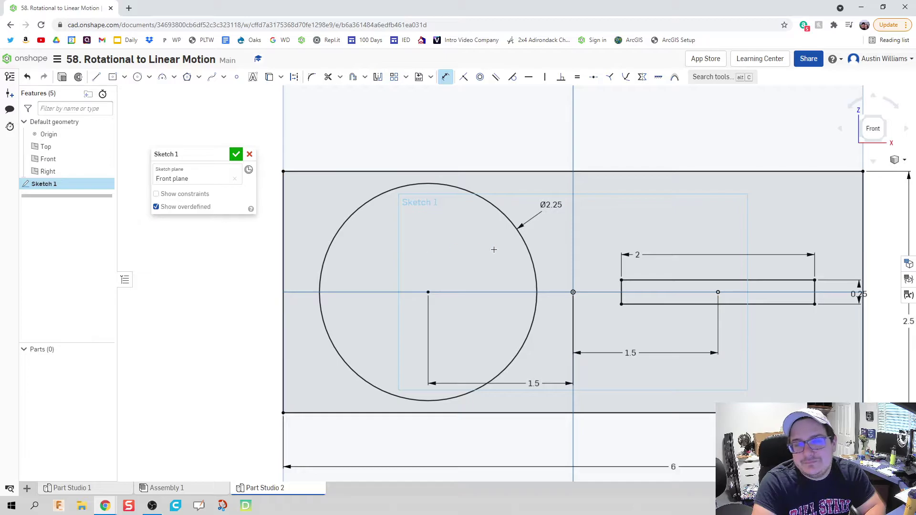
# Draw a small pin circle inside the disc with a 0.25 diameter.
pyautogui.moveTo(496, 281); pyautogui.dragTo(475, 272, button='middle')
pyautogui.scroll(2, 475, 272)
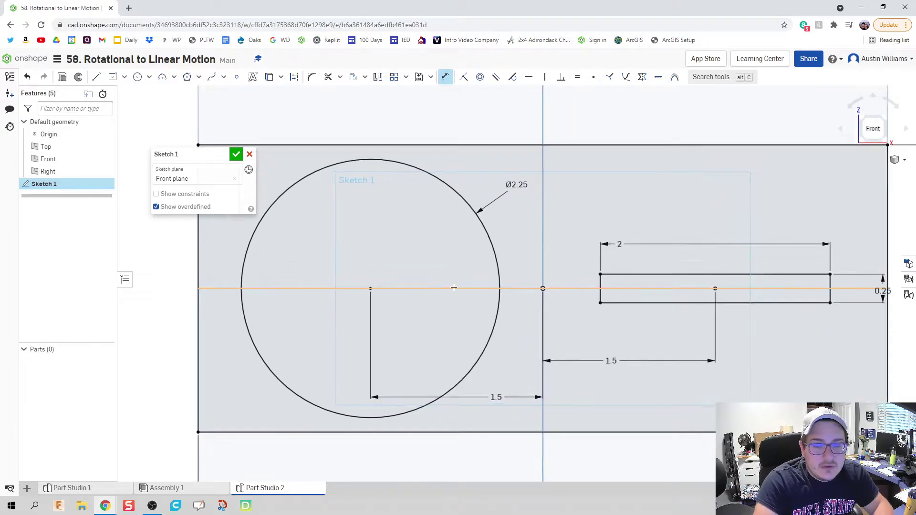
pyautogui.press('c')
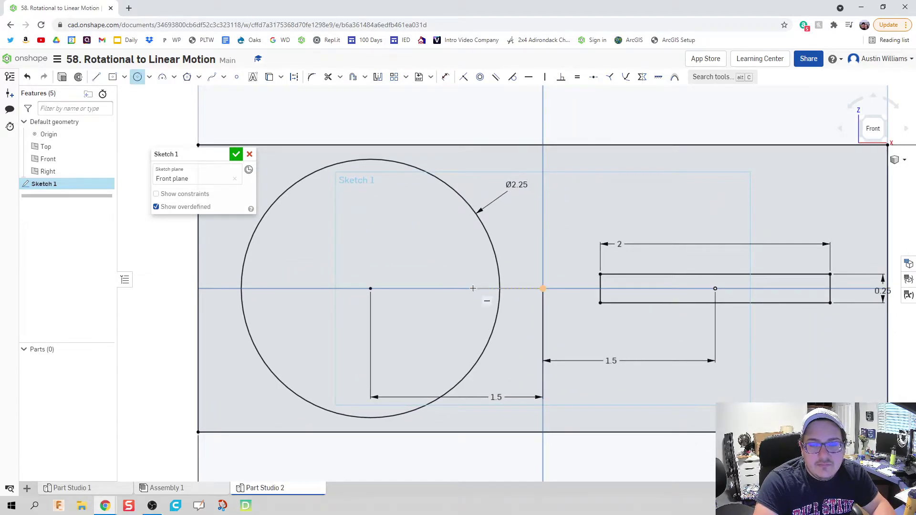
pyautogui.click(473, 289)
pyautogui.click(473, 304)
pyautogui.press('d')
pyautogui.click(464, 277)
pyautogui.click(451, 259)
pyautogui.press('Return')
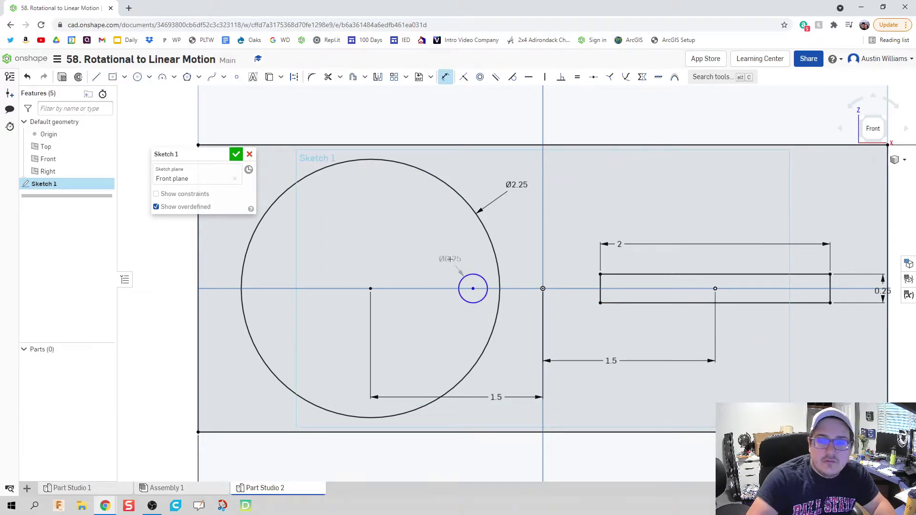
# Dimension the pin circle 1 from the disc's centre.
pyautogui.moveTo(659, 330); pyautogui.dragTo(556, 319, button='middle')
pyautogui.click(365, 284)
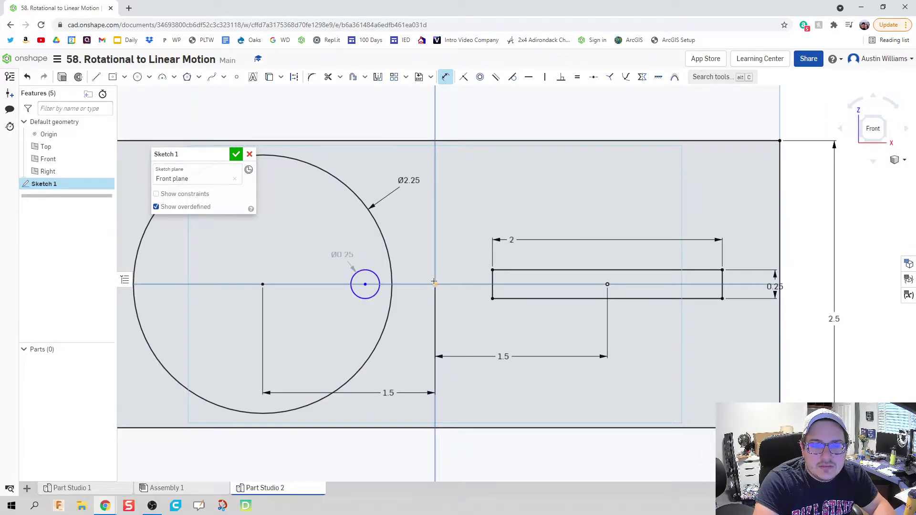
pyautogui.press('d')
pyautogui.click(366, 281)
pyautogui.click(262, 284)
pyautogui.click(288, 243)
pyautogui.write('1')
pyautogui.press('Return')
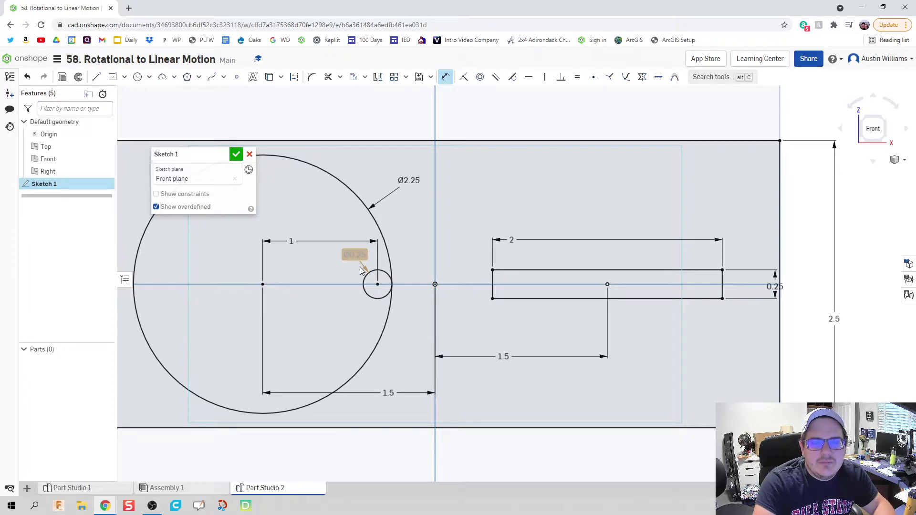
# Change the disc's diameter from 2.25 to 2.3.
pyautogui.doubleClick(292, 242)
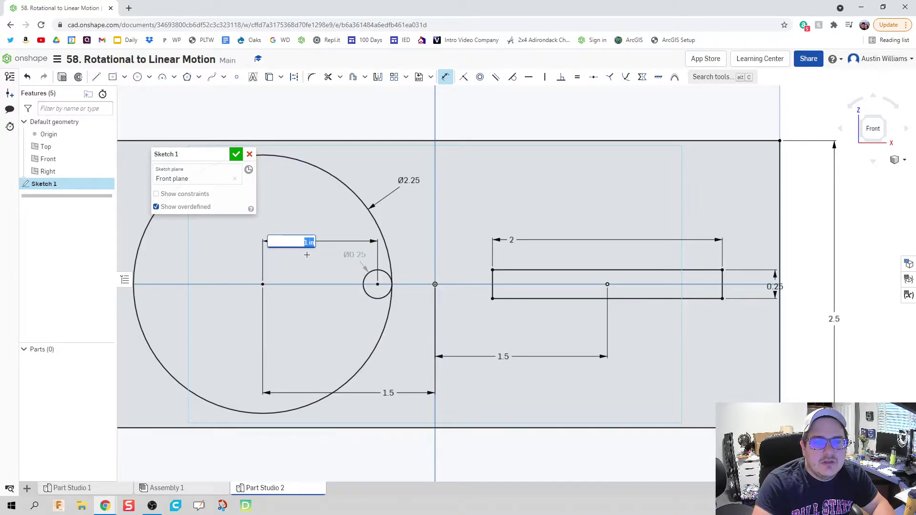
pyautogui.doubleClick(408, 181)
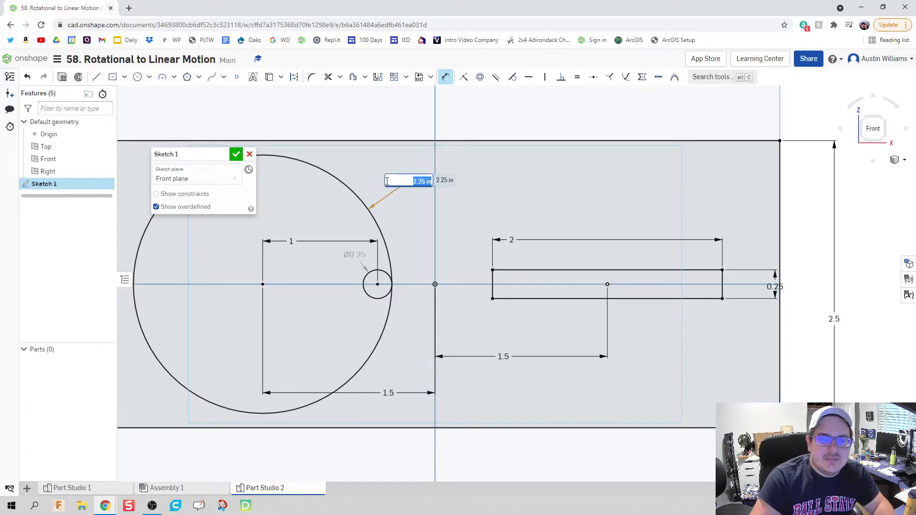
pyautogui.write('2.3')
pyautogui.press('Return')
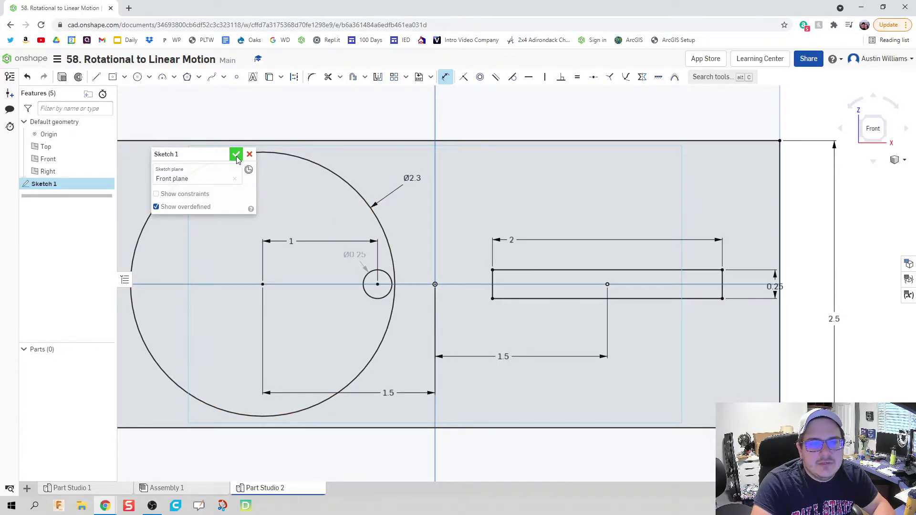
# Fillet the slot's four corners with a 0.125 radius.
pyautogui.click(313, 81)
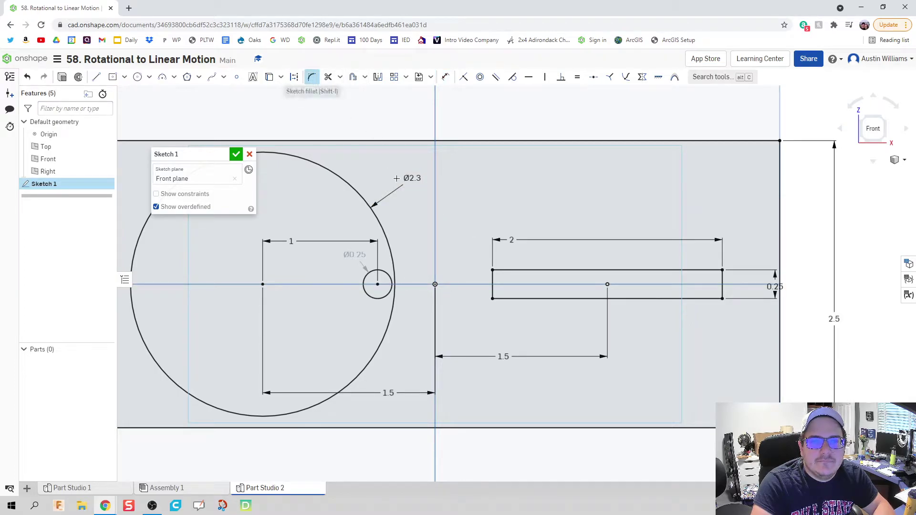
pyautogui.click(493, 270)
pyautogui.click(492, 299)
pyautogui.click(723, 271)
pyautogui.click(724, 299)
pyautogui.click(529, 251)
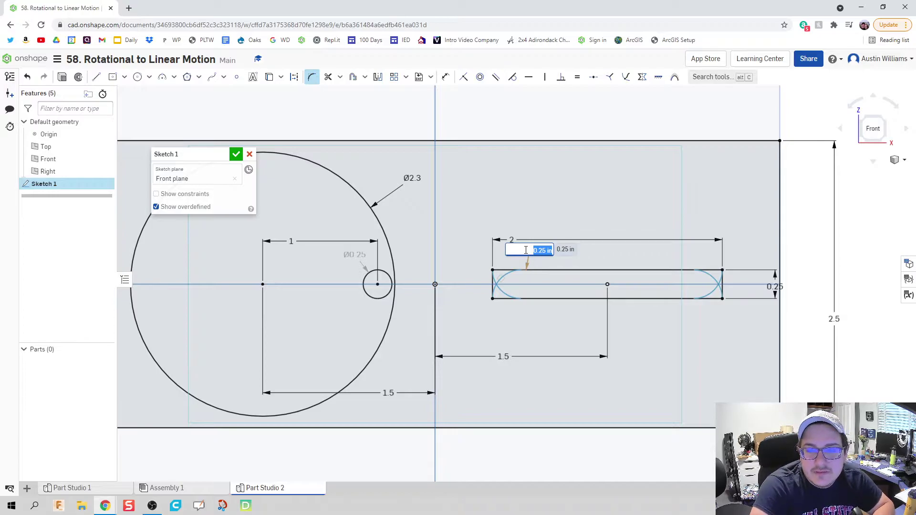
pyautogui.write('0')
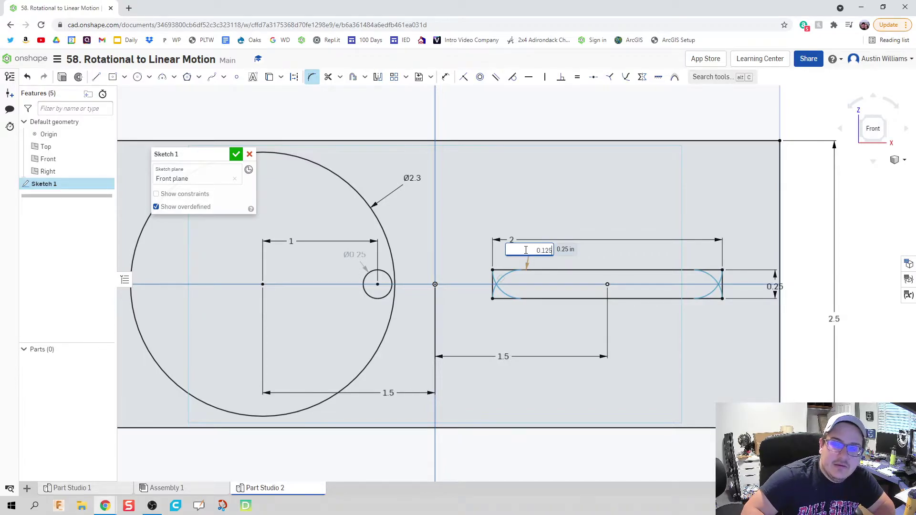
pyautogui.write('.125')
pyautogui.press('Return')
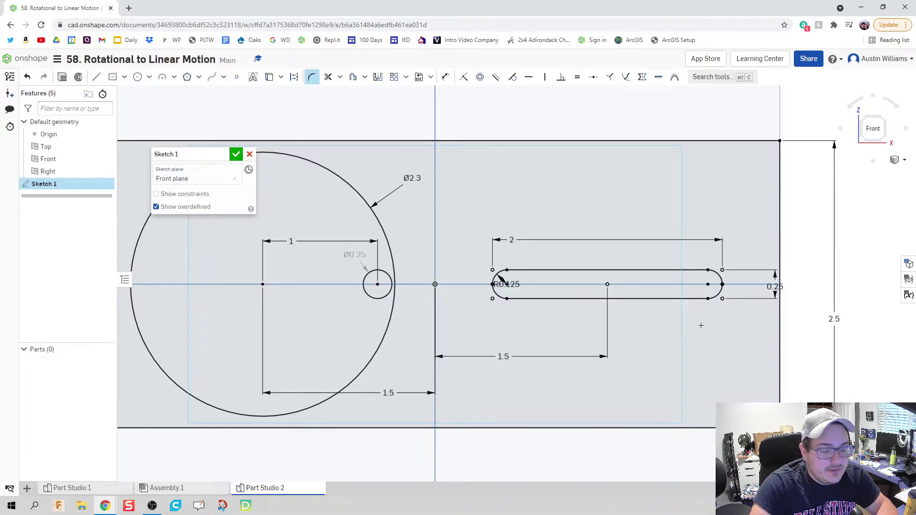
# Draw a 0.25-diameter circle at the slot's right end and close Sketch 1.
pyautogui.press('c')
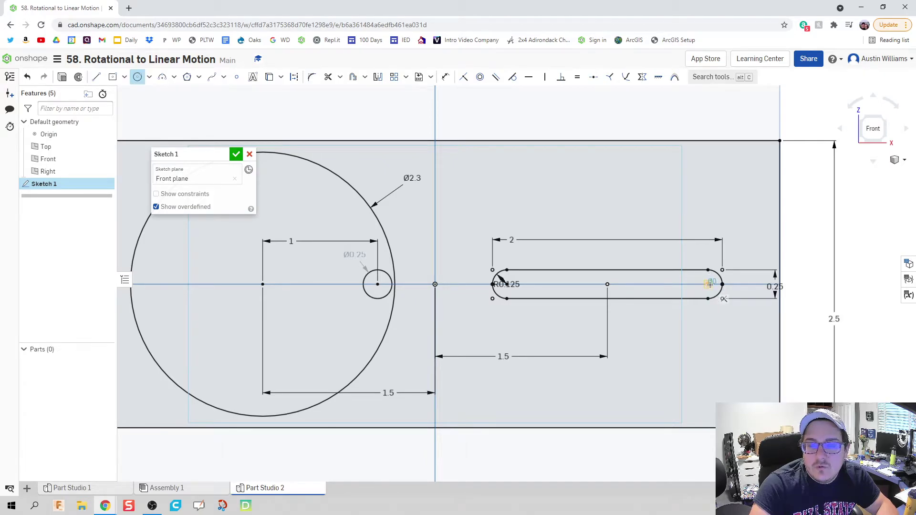
pyautogui.click(709, 285)
pyautogui.click(709, 299)
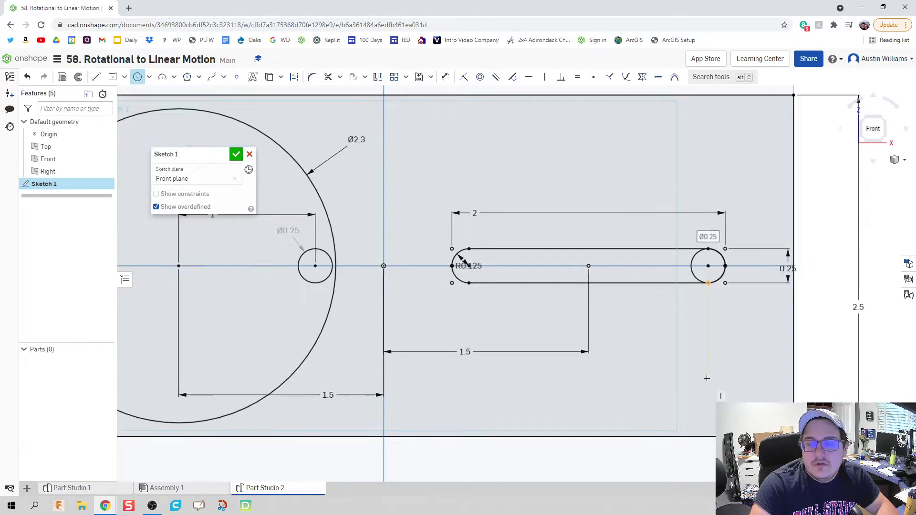
pyautogui.scroll(3, 715, 391)
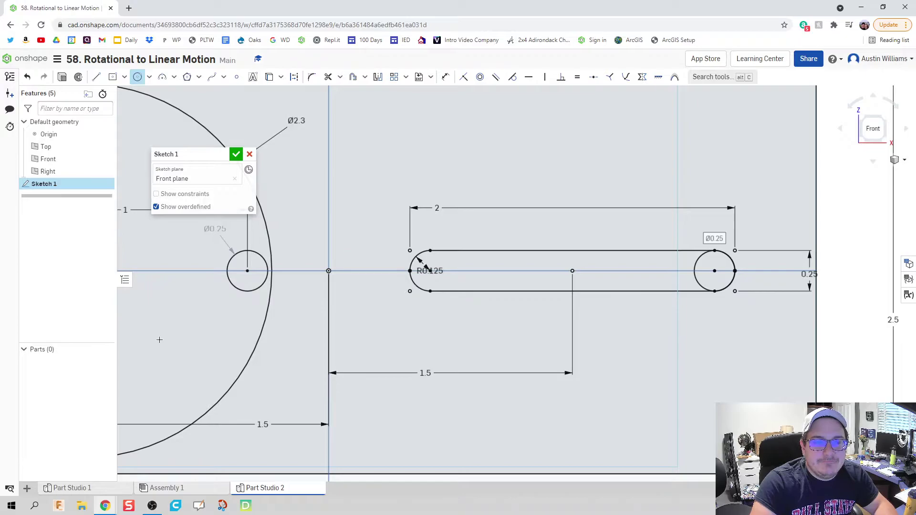
pyautogui.click(236, 154)
pyautogui.scroll(-5, 399, 240)
# Reopen Sketch 1 and draw lines from the pin circle's top and bottom to the slot's right circle.
pyautogui.scroll(4, 395, 278)
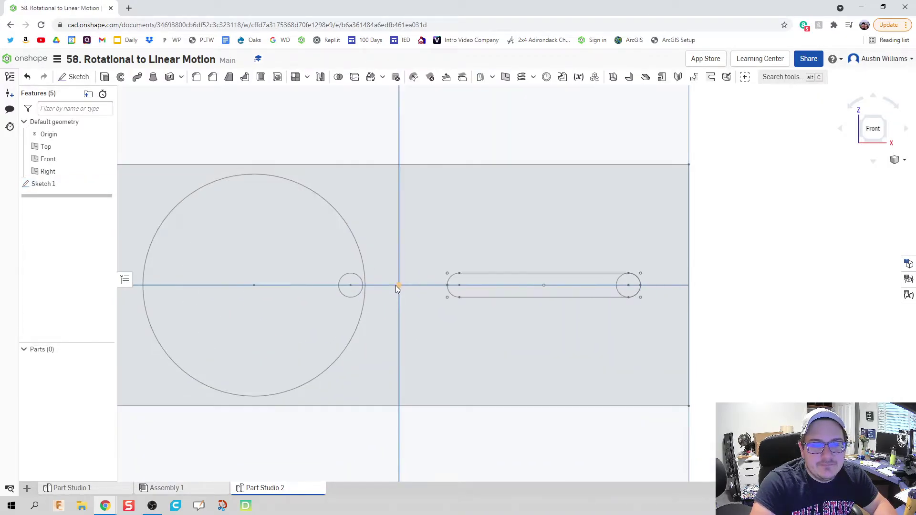
pyautogui.doubleClick(47, 181)
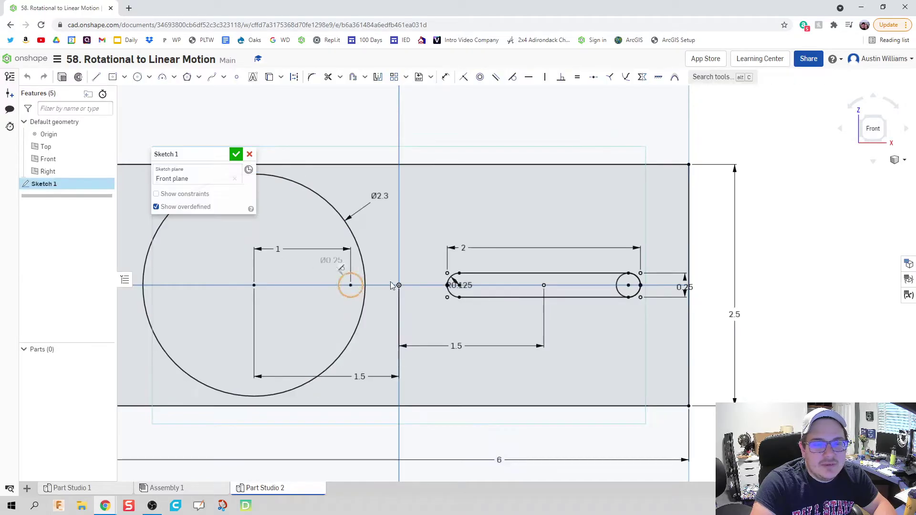
pyautogui.scroll(3, 399, 282)
pyautogui.press('l')
pyautogui.click(330, 270)
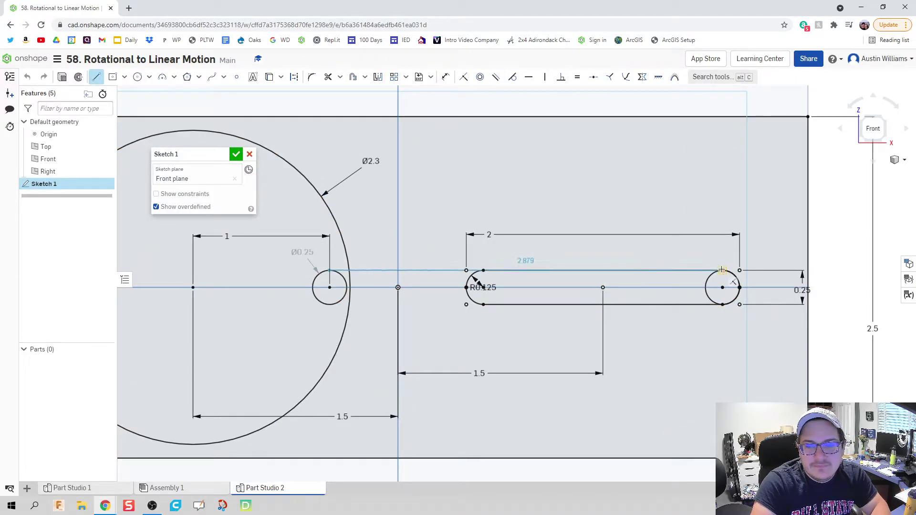
pyautogui.click(723, 270)
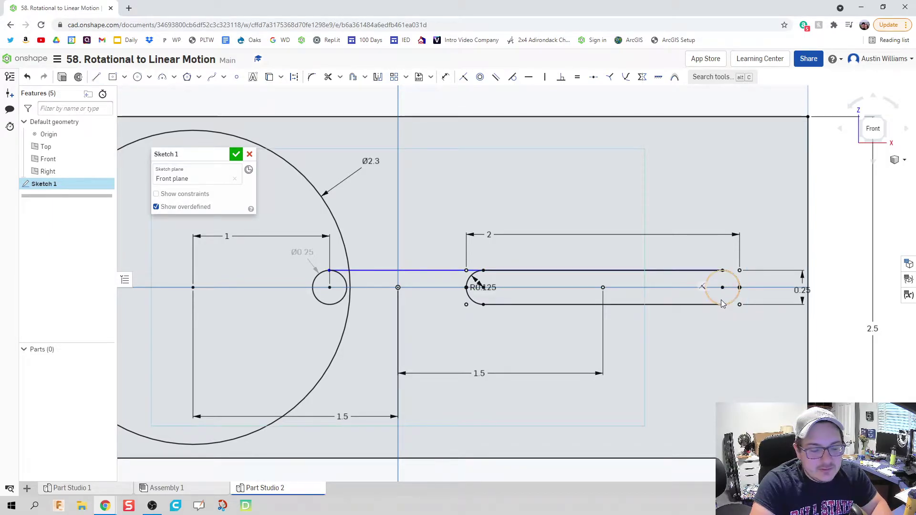
pyautogui.click(722, 304)
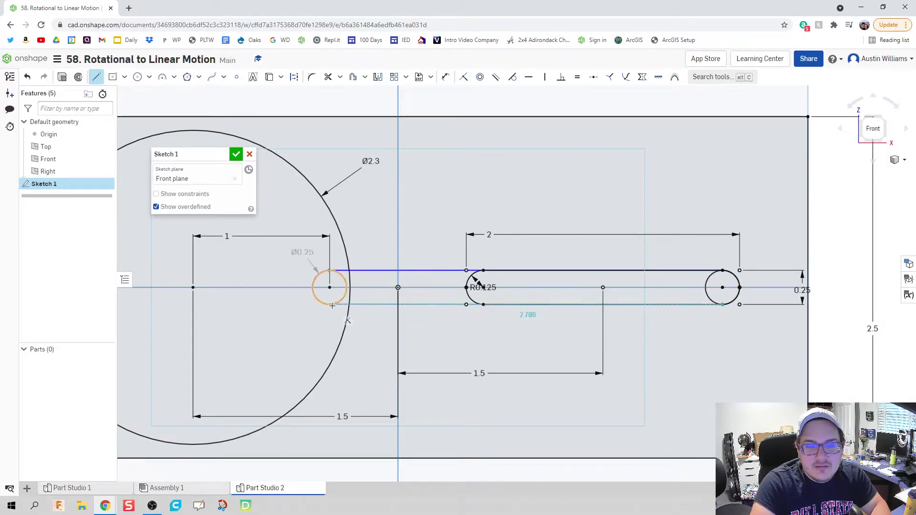
pyautogui.press('Escape')
pyautogui.scroll(3, 447, 270)
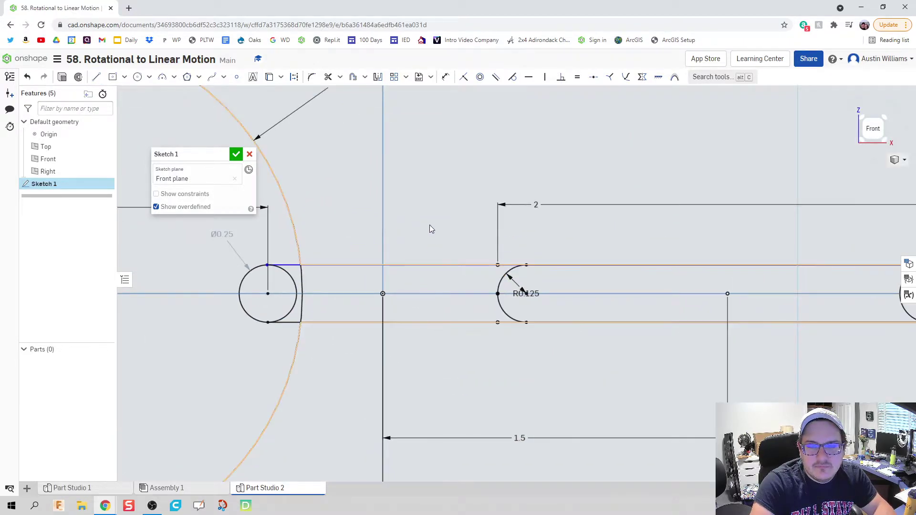
pyautogui.scroll(-4, 377, 267)
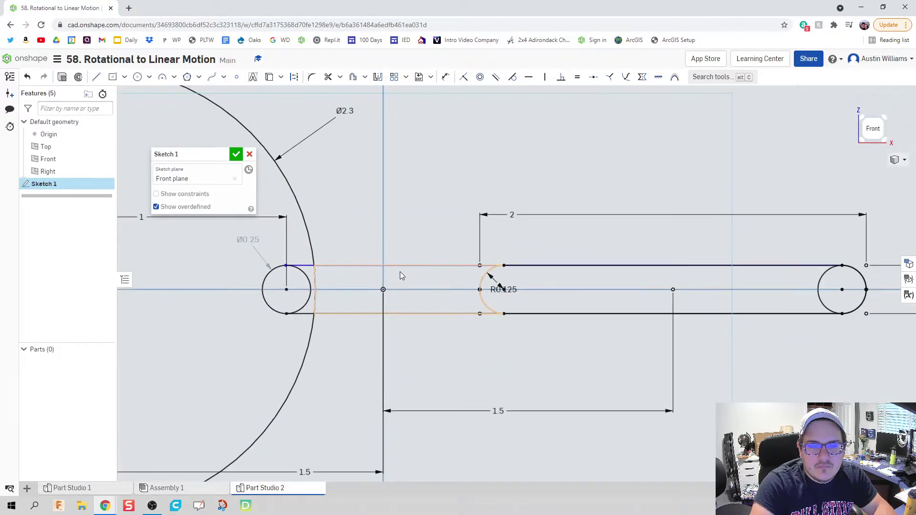
pyautogui.scroll(-1, 410, 290)
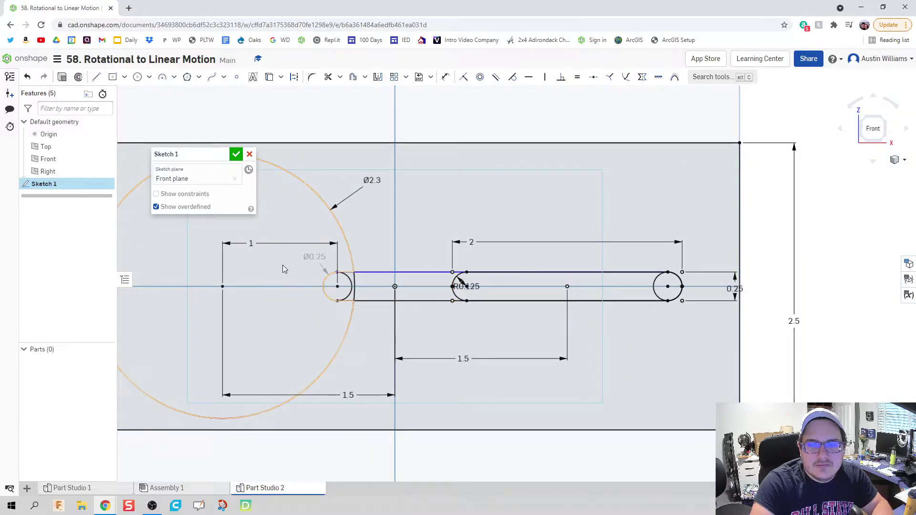
# Extrude the plate and slot regions 0.25 in into a solid.
pyautogui.click(237, 154)
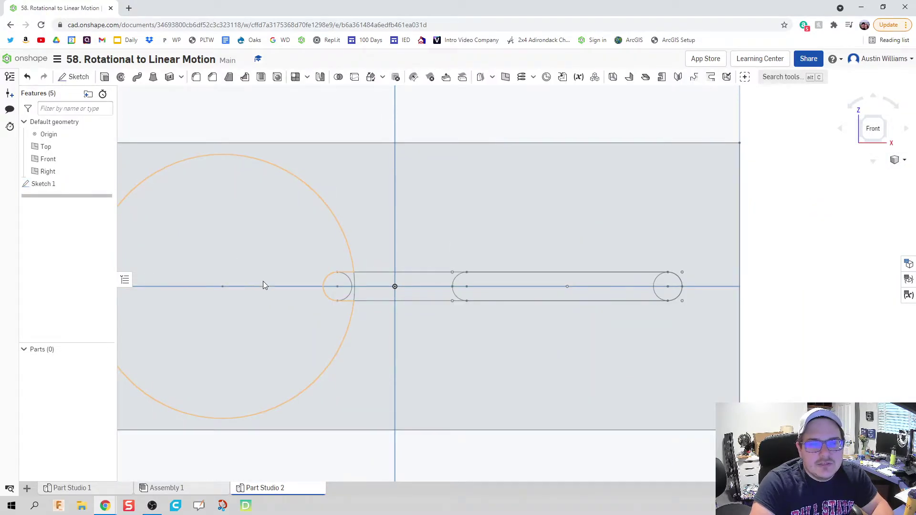
pyautogui.moveTo(334, 270); pyautogui.dragTo(407, 240, button='middle')
pyautogui.moveTo(408, 239); pyautogui.dragTo(386, 245, button='right')
pyautogui.moveTo(386, 248); pyautogui.dragTo(369, 256, button='middle')
pyautogui.hotkey('shift', 'e')
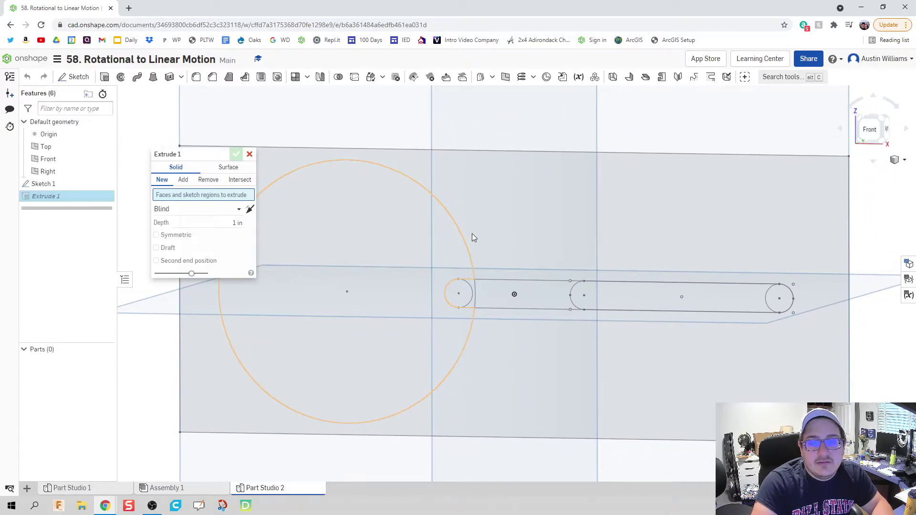
pyautogui.click(491, 222)
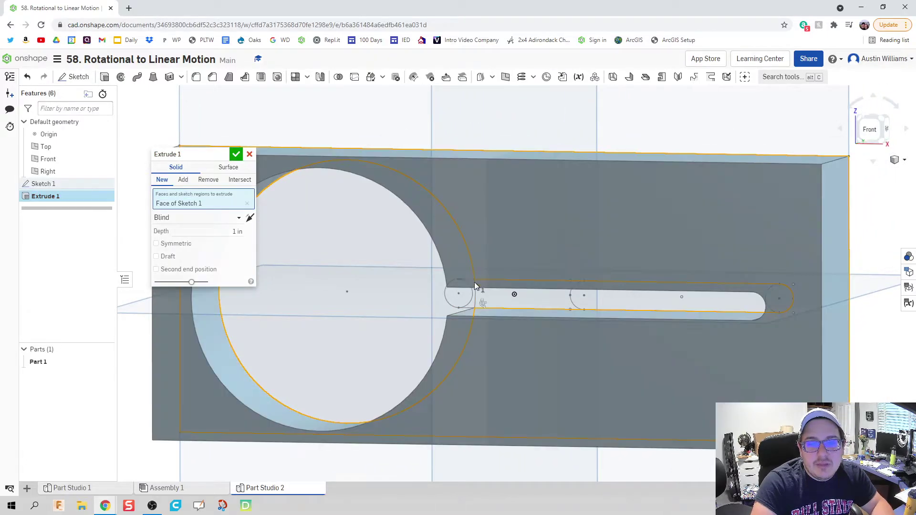
pyautogui.click(528, 302)
pyautogui.moveTo(509, 385); pyautogui.dragTo(516, 387, button='right')
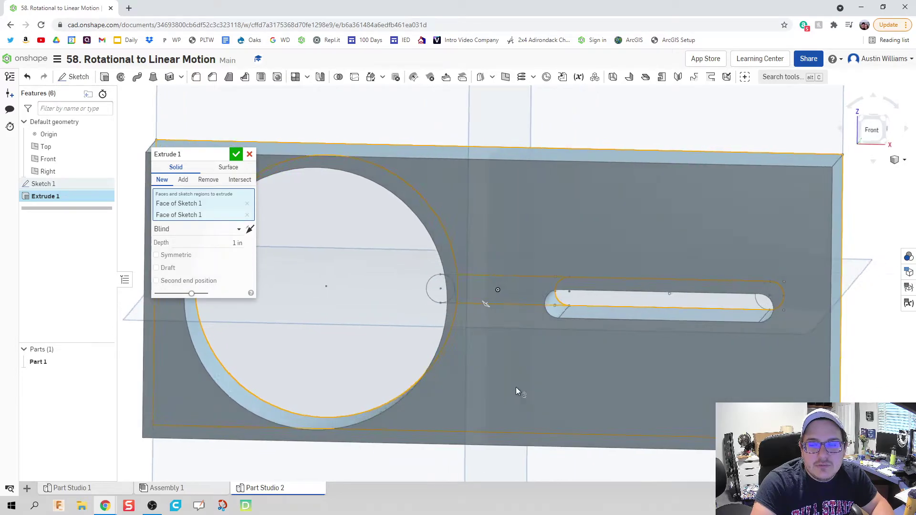
pyautogui.click(237, 243)
pyautogui.write('0.25')
pyautogui.press('Return')
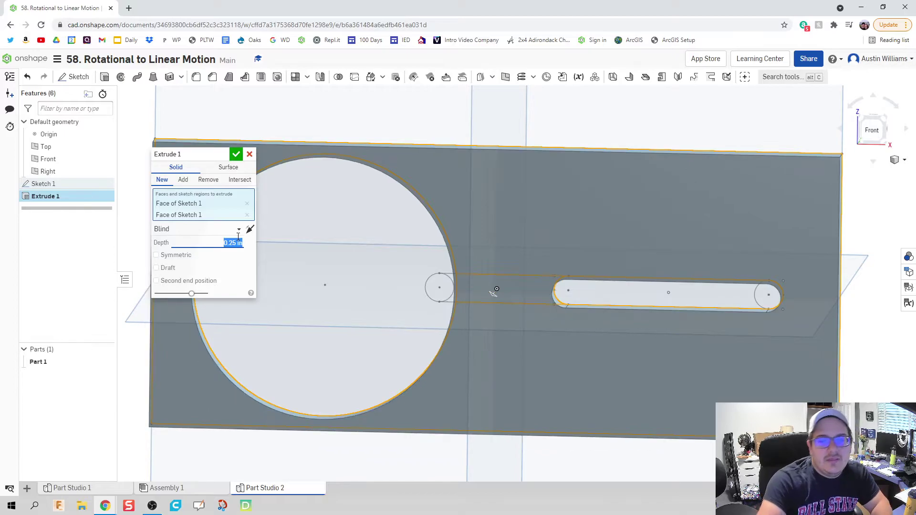
pyautogui.moveTo(336, 234); pyautogui.dragTo(325, 240, button='right')
pyautogui.click(236, 153)
# Rename Part 1 to 'Block'.
pyautogui.rightClick(58, 366)
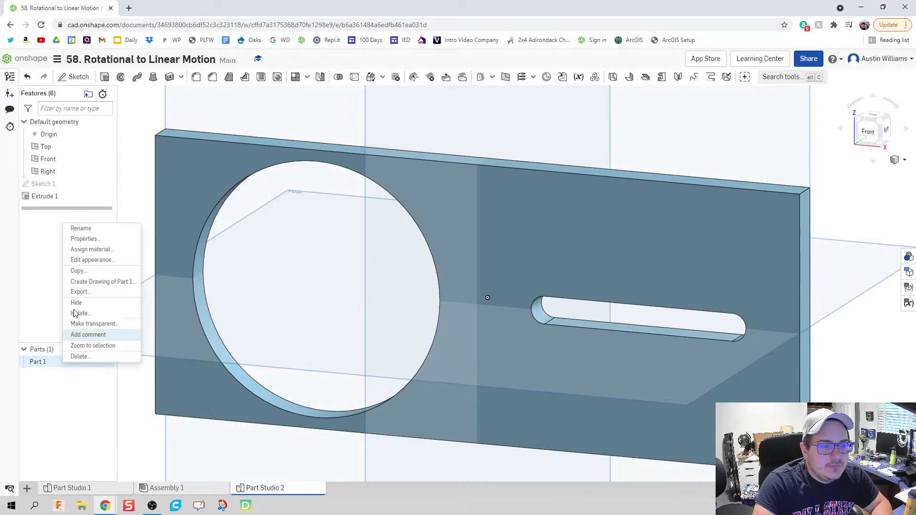
pyautogui.click(97, 231)
pyautogui.write('Block')
pyautogui.press('Return')
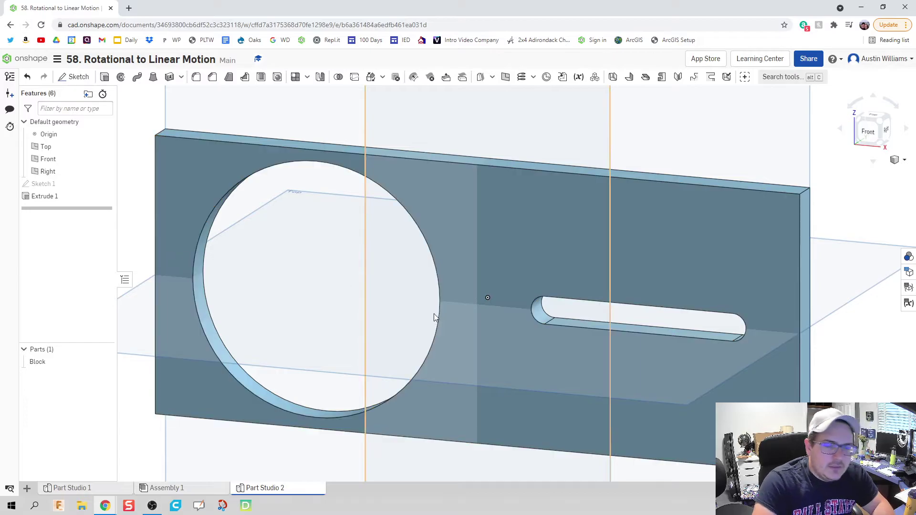
# Show Sketch 1 again and select the large disc regions for a second extrusion.
pyautogui.click(105, 184)
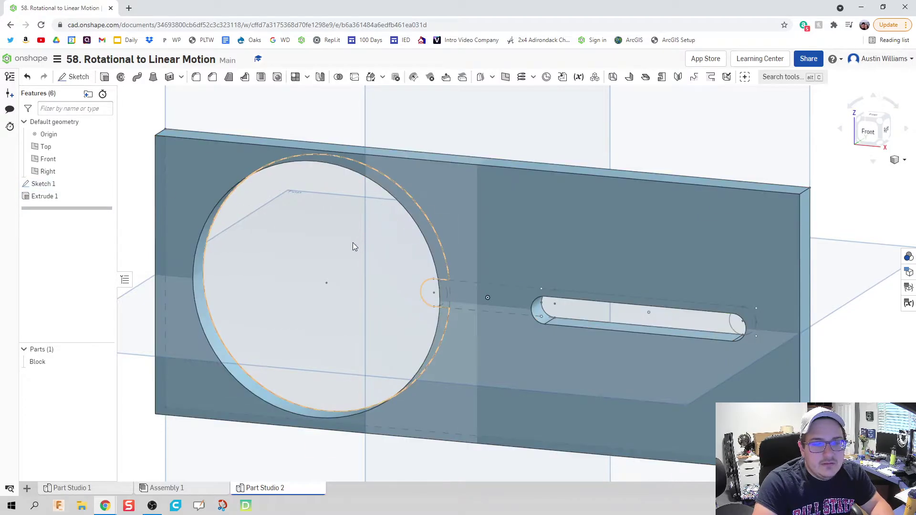
pyautogui.hotkey('shift', 'e')
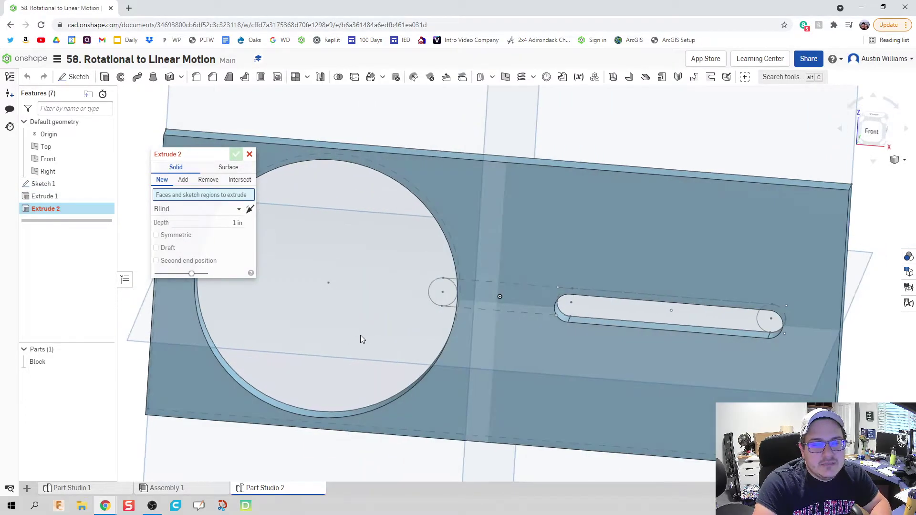
pyautogui.click(359, 322)
pyautogui.scroll(2, 443, 292)
pyautogui.scroll(3, 446, 296)
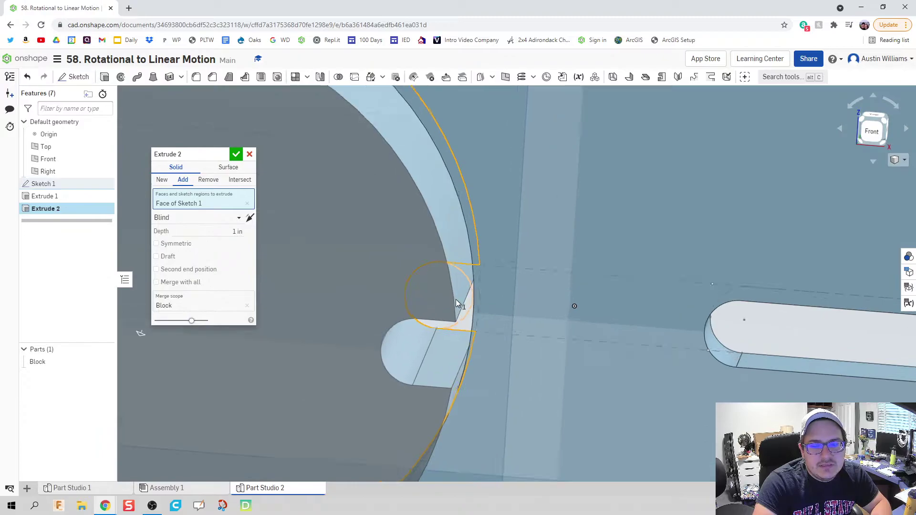
pyautogui.click(471, 291)
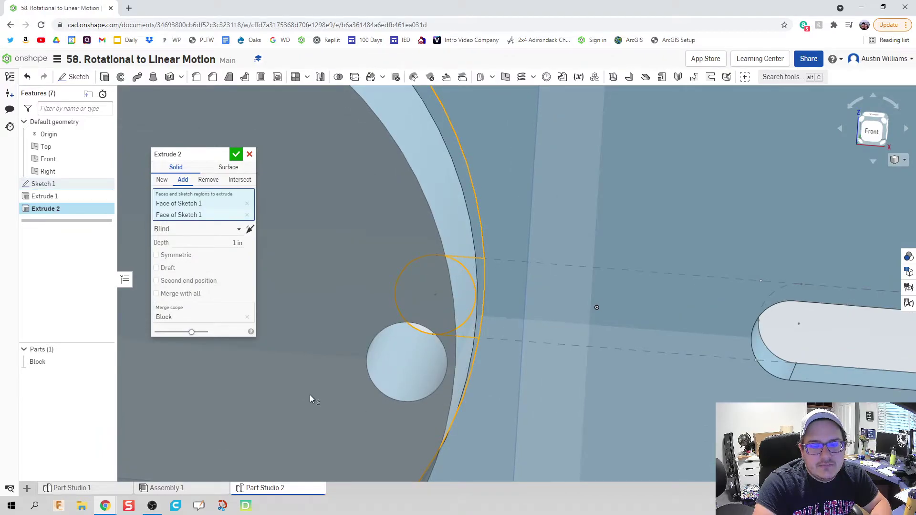
pyautogui.scroll(-5, 281, 389)
pyautogui.moveTo(266, 392); pyautogui.dragTo(310, 400, button='right')
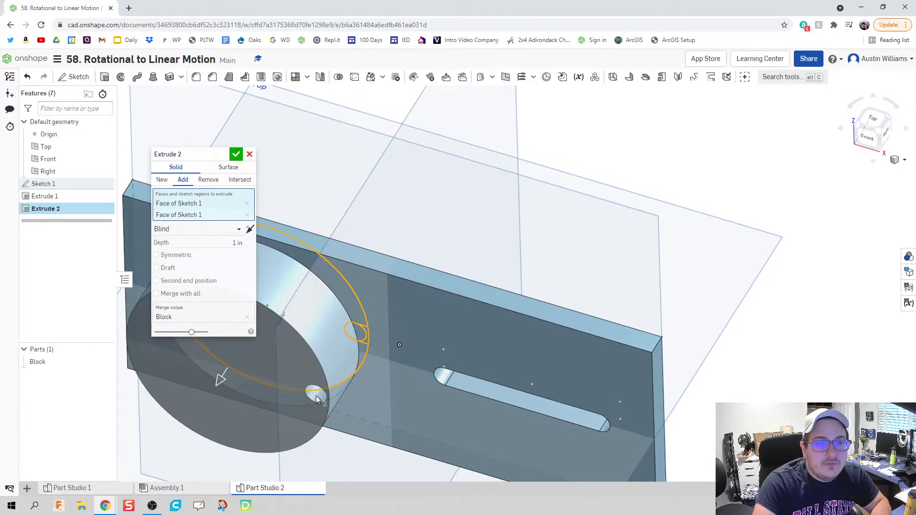
# Extrude the disc regions 0.25 in, flipped direction, as a new part.
pyautogui.click(250, 230)
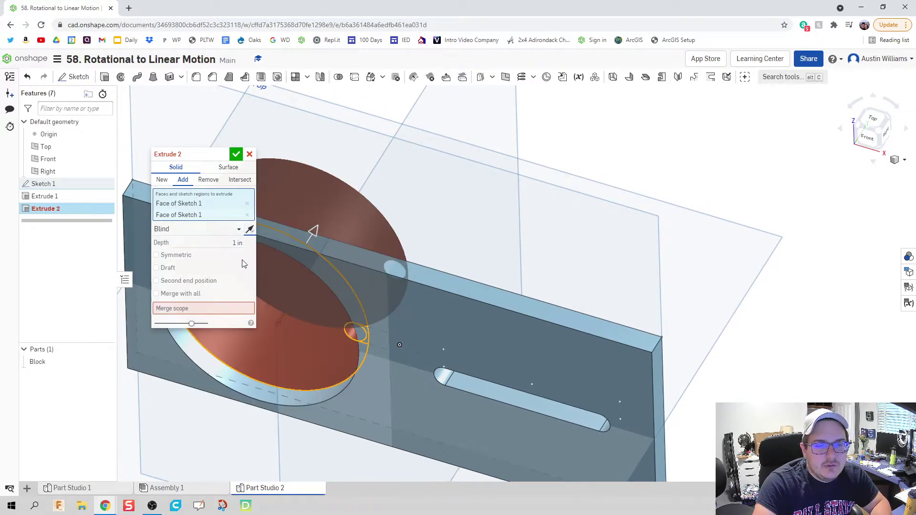
pyautogui.click(230, 245)
pyautogui.write('0.25')
pyautogui.press('Return')
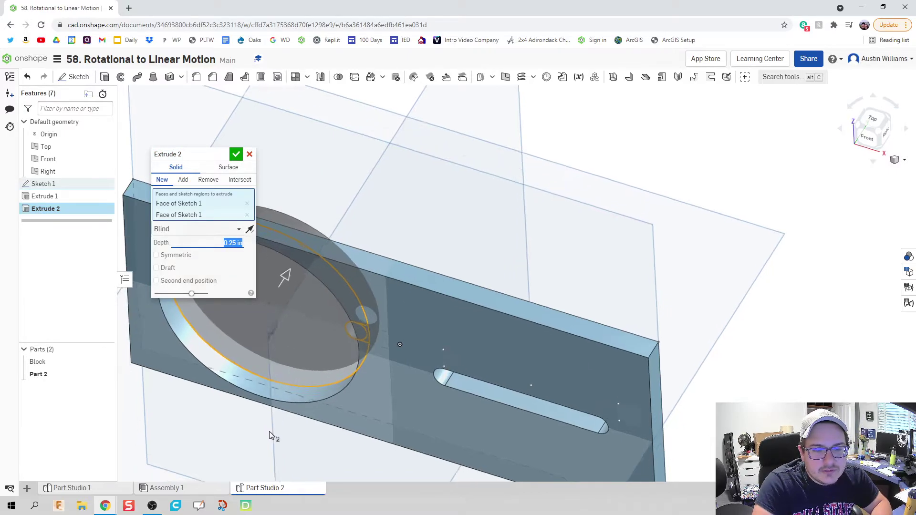
pyautogui.moveTo(270, 432); pyautogui.dragTo(270, 438, button='right')
pyautogui.click(244, 279)
pyautogui.moveTo(244, 279); pyautogui.dragTo(220, 262, button='right')
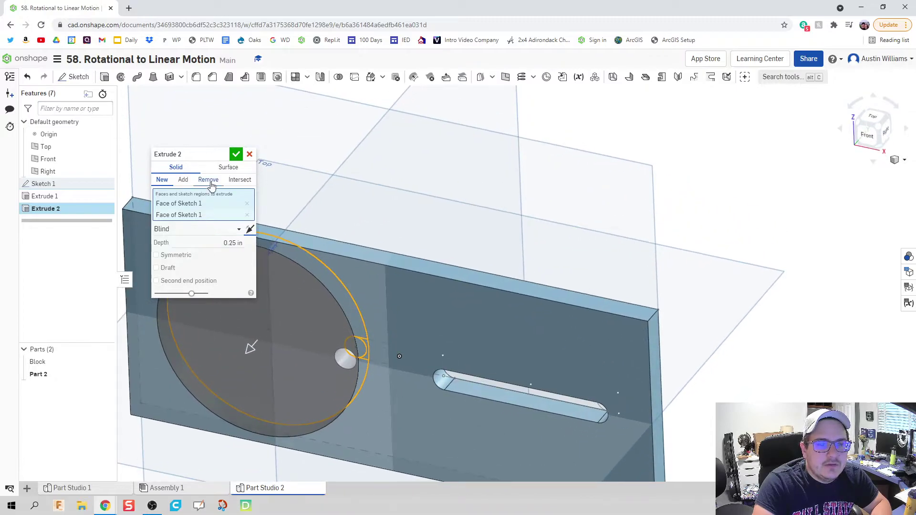
pyautogui.click(236, 153)
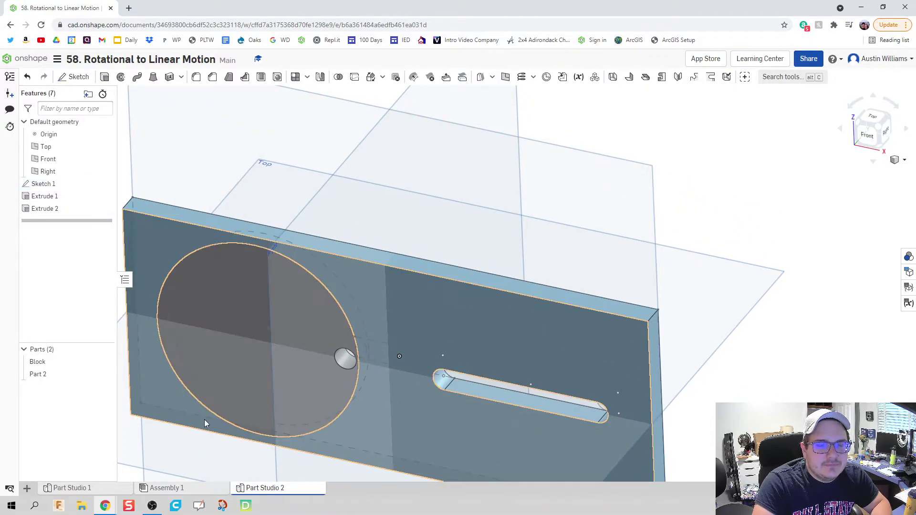
# Rename Part 2 to 'Disk' and begin a third extrusion.
pyautogui.rightClick(60, 377)
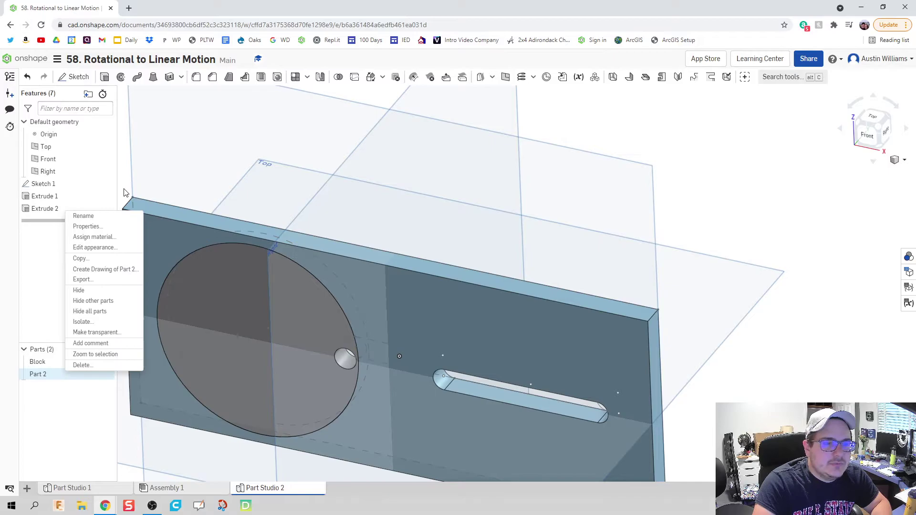
pyautogui.click(113, 218)
pyautogui.write('Disk')
pyautogui.press('Return')
pyautogui.moveTo(515, 198); pyautogui.dragTo(534, 128, button='middle')
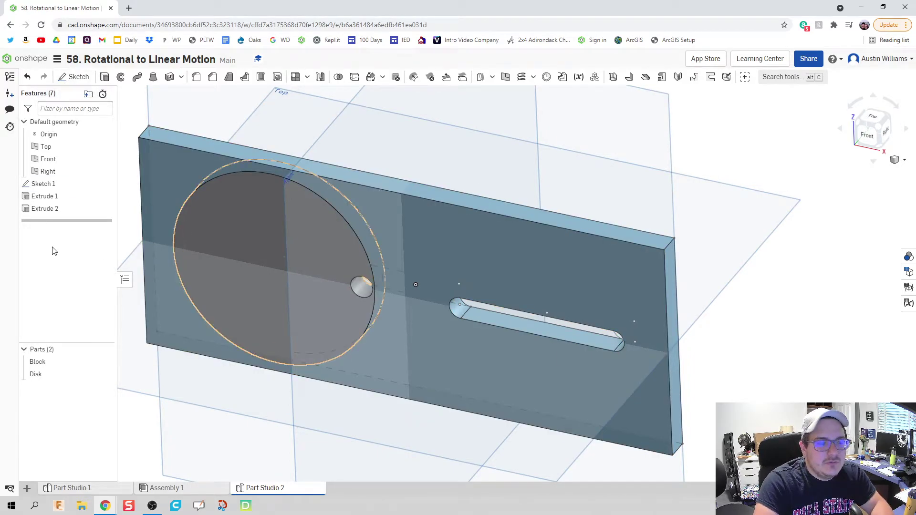
pyautogui.hotkey('shift', 'e')
pyautogui.moveTo(426, 358); pyautogui.dragTo(436, 337, button='right')
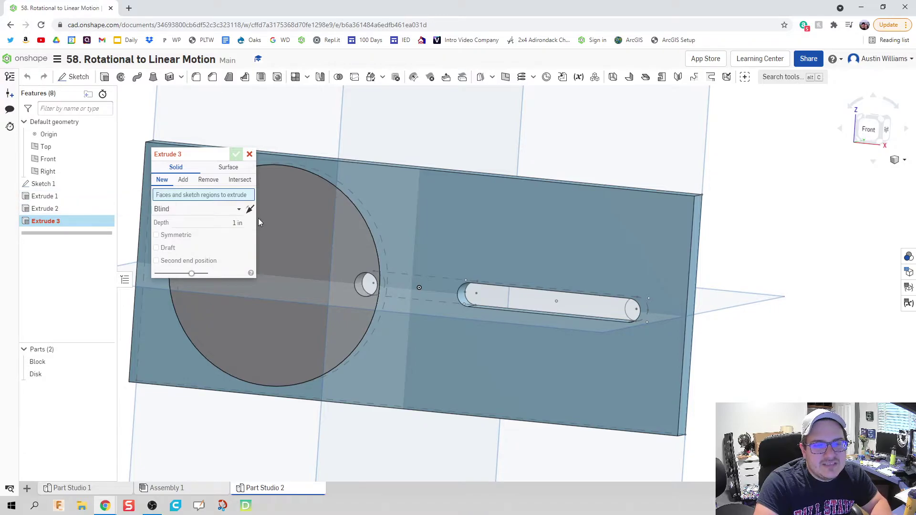
# Hide the Block and Disk and select the crank arm's circle and slot regions.
pyautogui.moveTo(513, 333)
pyautogui.mouseDown(button='right')
pyautogui.moveTo(480, 352)
pyautogui.moveTo(374, 352)
pyautogui.moveTo(564, 342)
pyautogui.moveTo(505, 337)
pyautogui.moveTo(503, 345)
pyautogui.mouseUp(button='right')
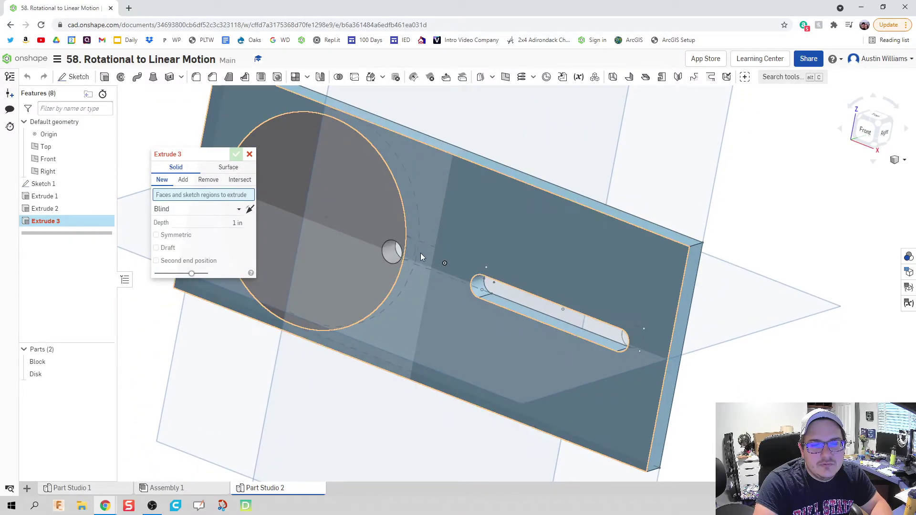
pyautogui.scroll(3, 417, 257)
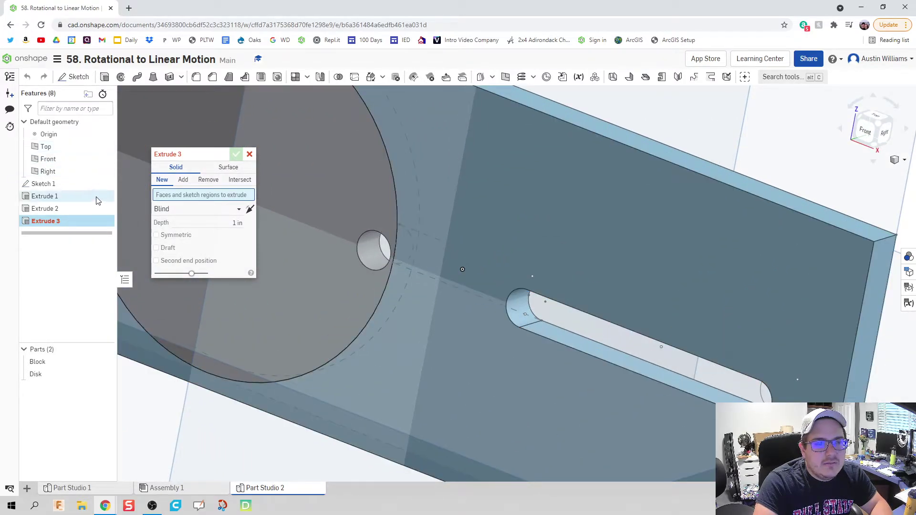
pyautogui.click(105, 362)
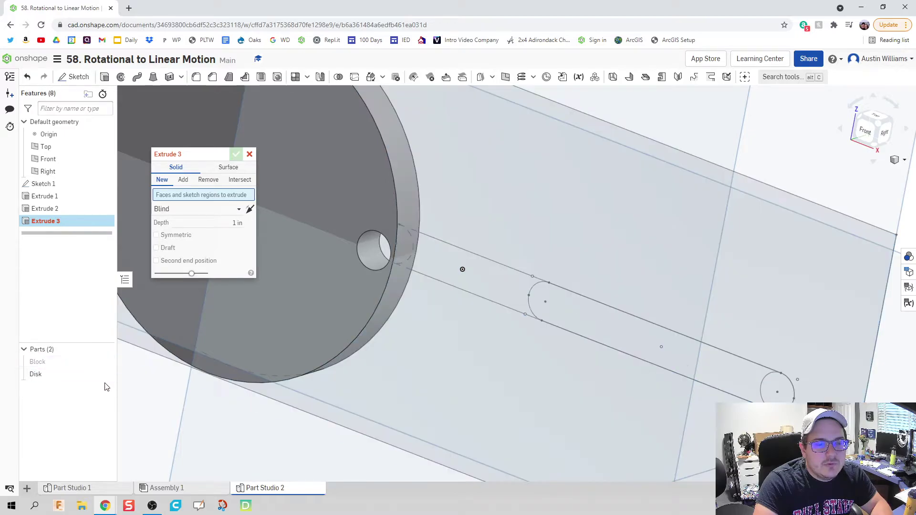
pyautogui.click(105, 375)
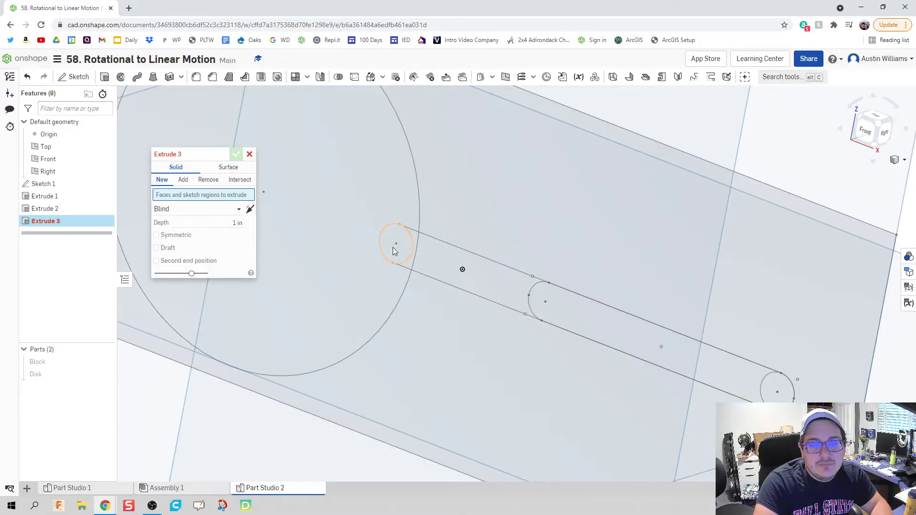
pyautogui.moveTo(423, 250)
pyautogui.mouseDown(button='right')
pyautogui.moveTo(465, 257)
pyautogui.moveTo(465, 265)
pyautogui.mouseUp(button='right')
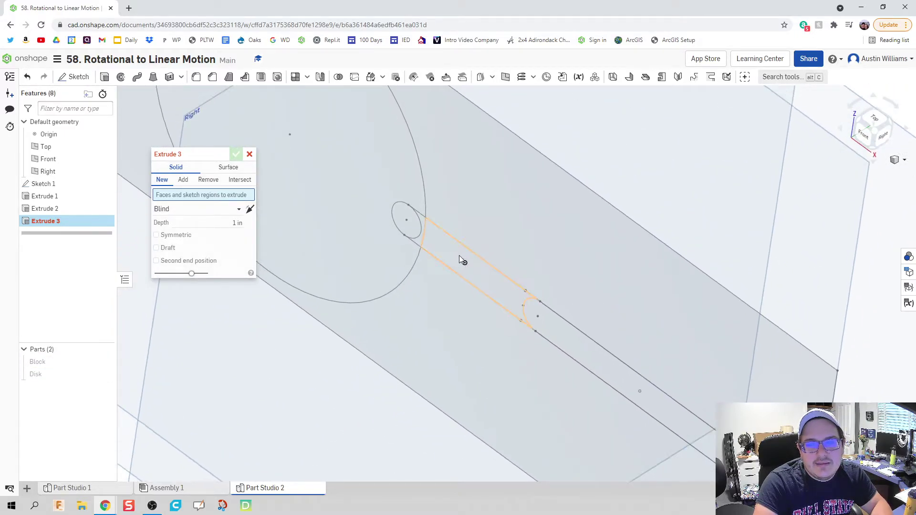
pyautogui.click(411, 232)
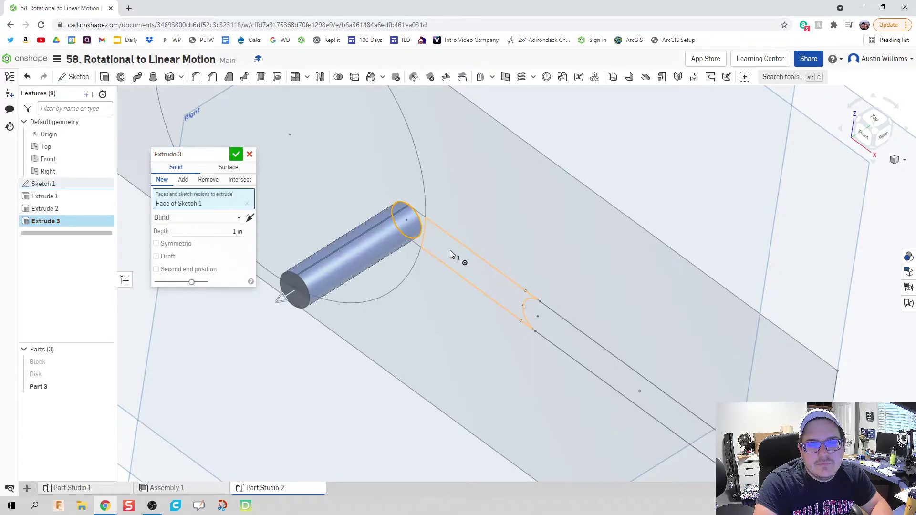
pyautogui.click(494, 273)
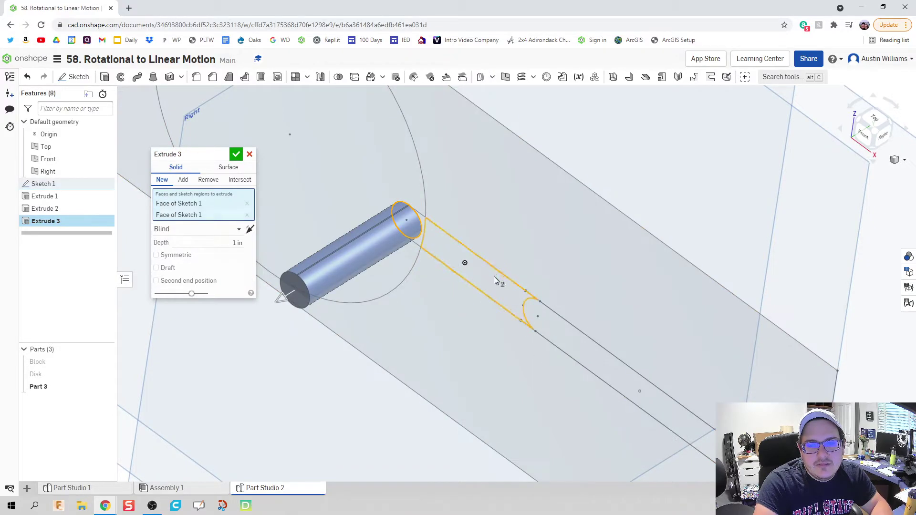
pyautogui.click(422, 219)
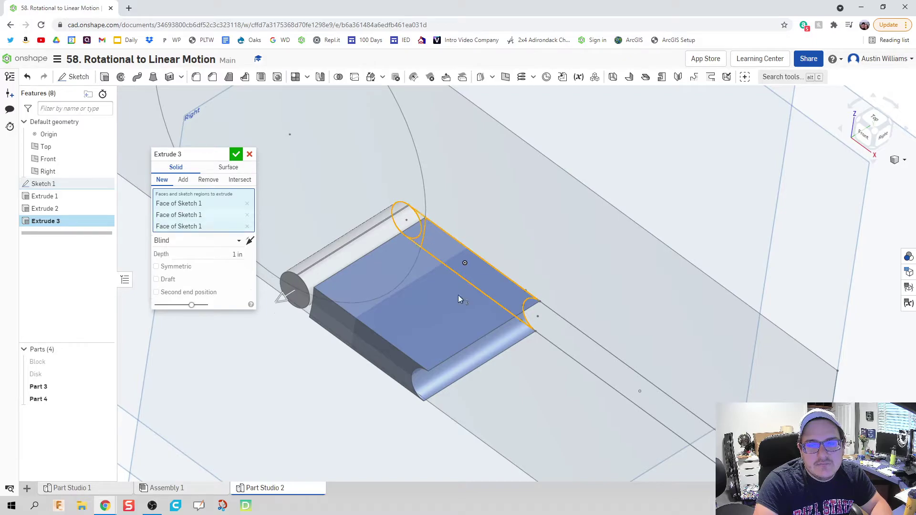
pyautogui.click(663, 396)
pyautogui.scroll(2, 666, 394)
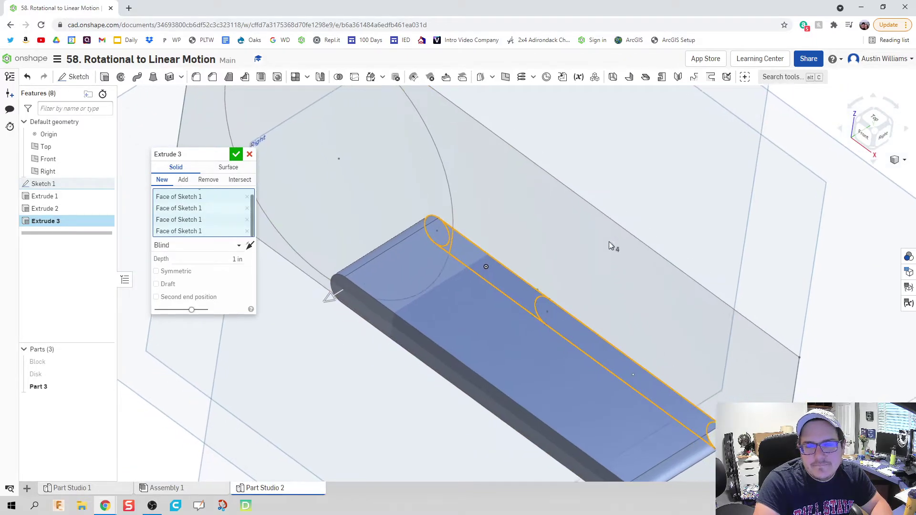
pyautogui.scroll(-3, 607, 236)
pyautogui.scroll(3, 661, 343)
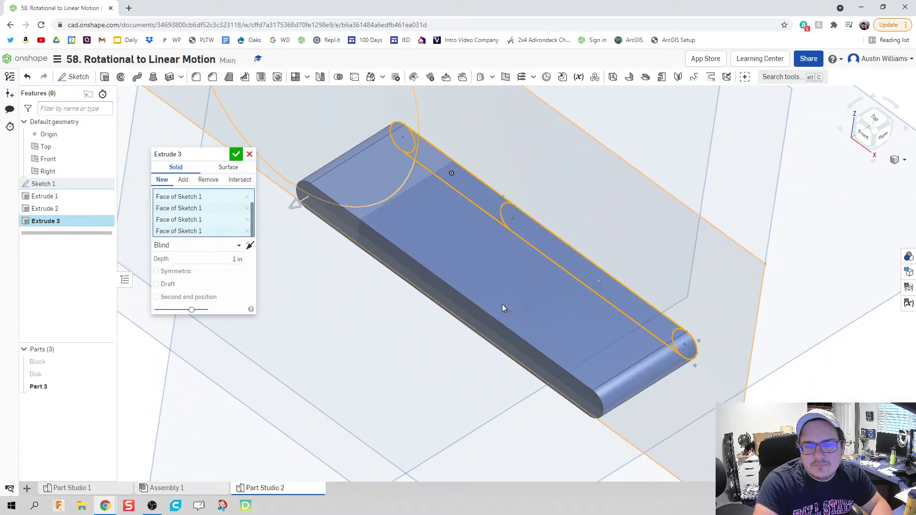
pyautogui.moveTo(505, 301); pyautogui.dragTo(460, 282, button='right')
# Flip the arm extrusion to the opposite side, show Block and Disk, and confirm 0.25 in depth.
pyautogui.click(250, 246)
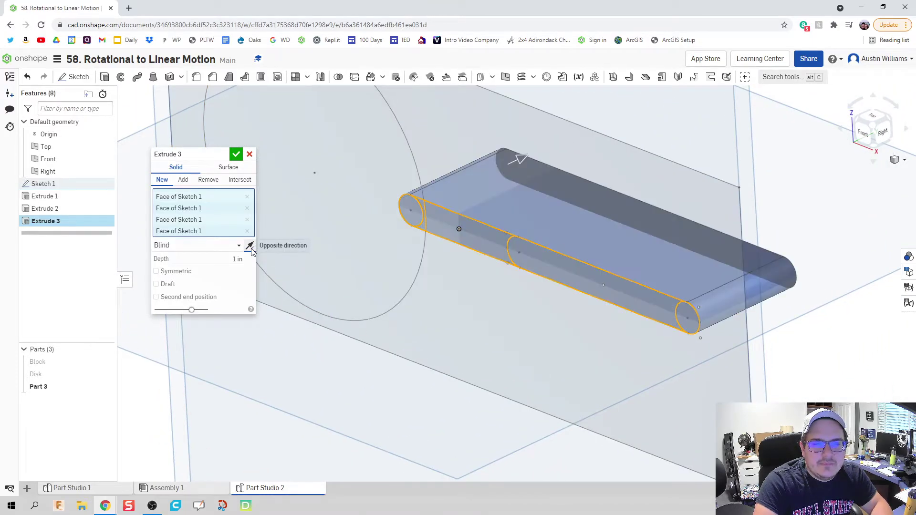
pyautogui.click(105, 362)
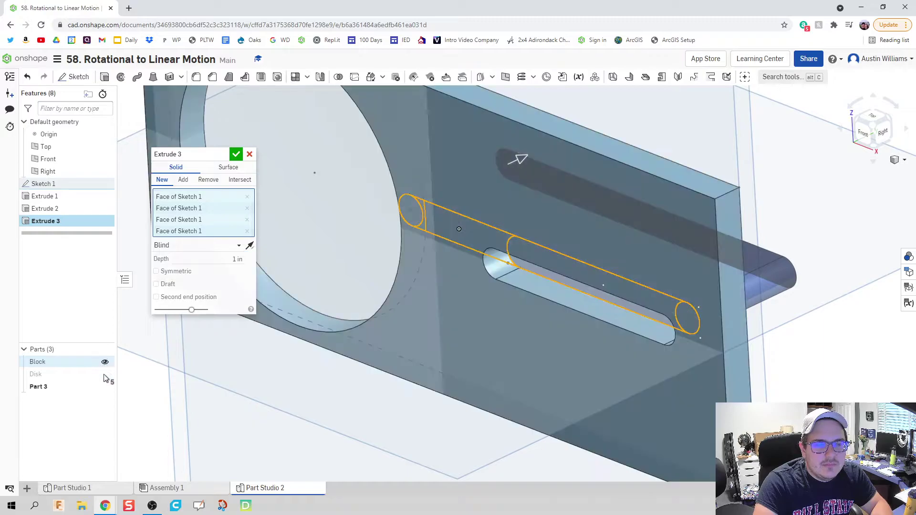
pyautogui.click(106, 374)
pyautogui.moveTo(484, 364); pyautogui.dragTo(468, 351, button='right')
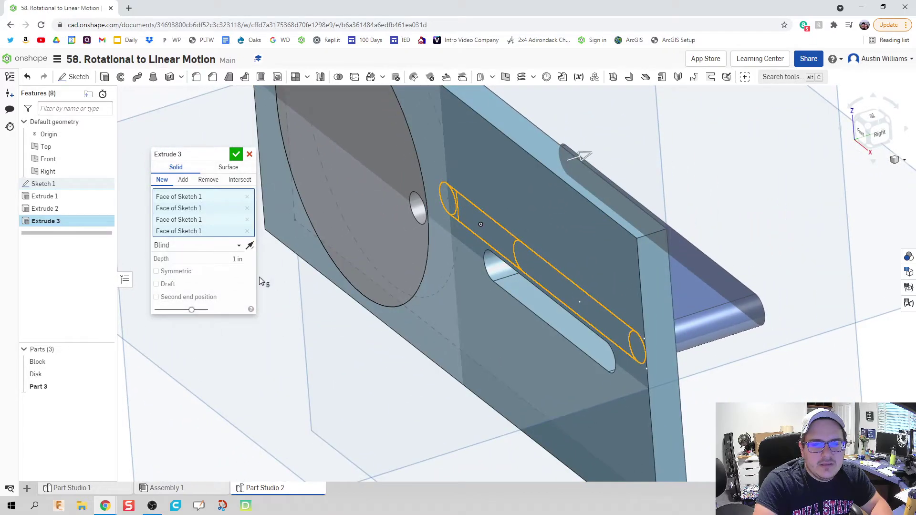
pyautogui.click(240, 259)
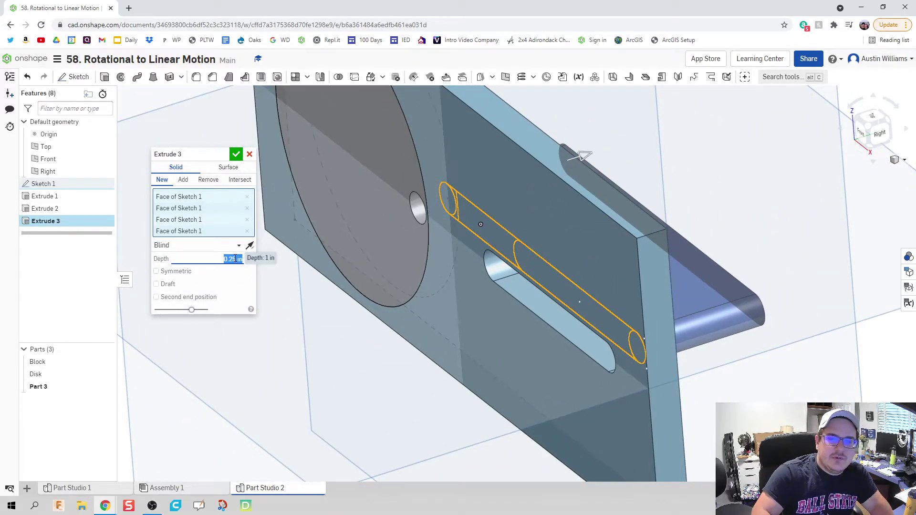
pyautogui.click(236, 154)
pyautogui.moveTo(347, 353); pyautogui.dragTo(310, 344, button='right')
# From the front view, select both small pin circles at the arm's ends for a new extrusion.
pyautogui.hotkey('shift', '1')
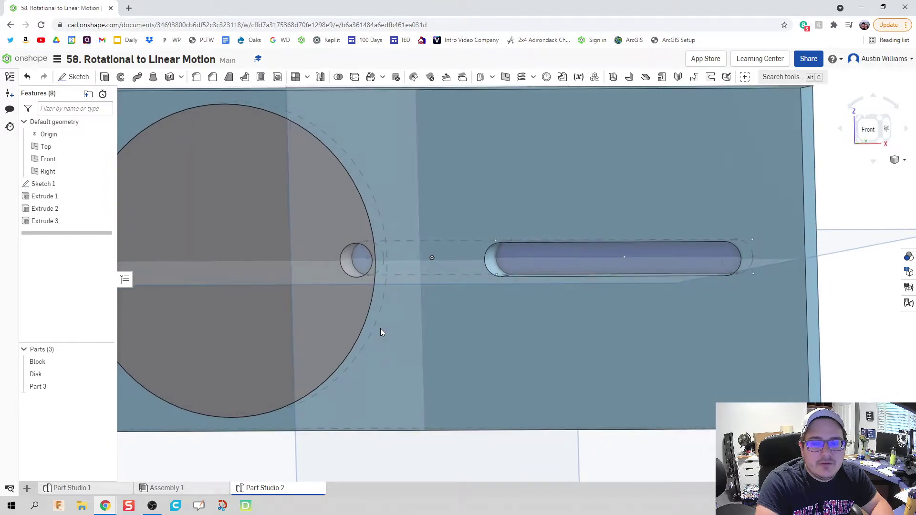
pyautogui.moveTo(381, 331); pyautogui.dragTo(364, 320, button='right')
pyautogui.hotkey('shift', 'e')
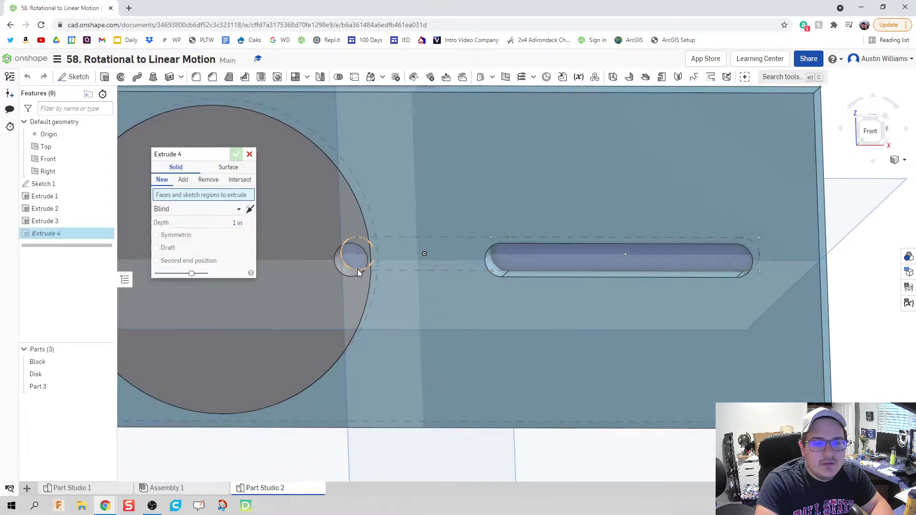
pyautogui.click(354, 256)
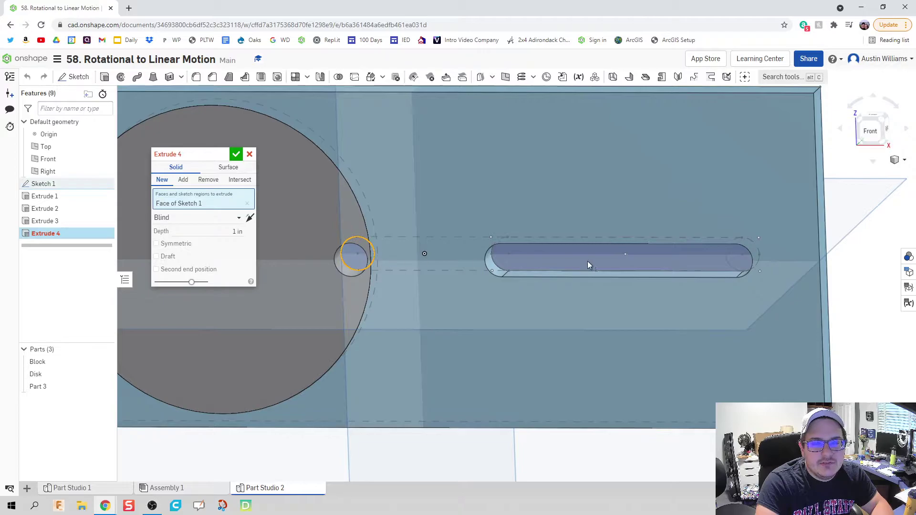
pyautogui.click(747, 266)
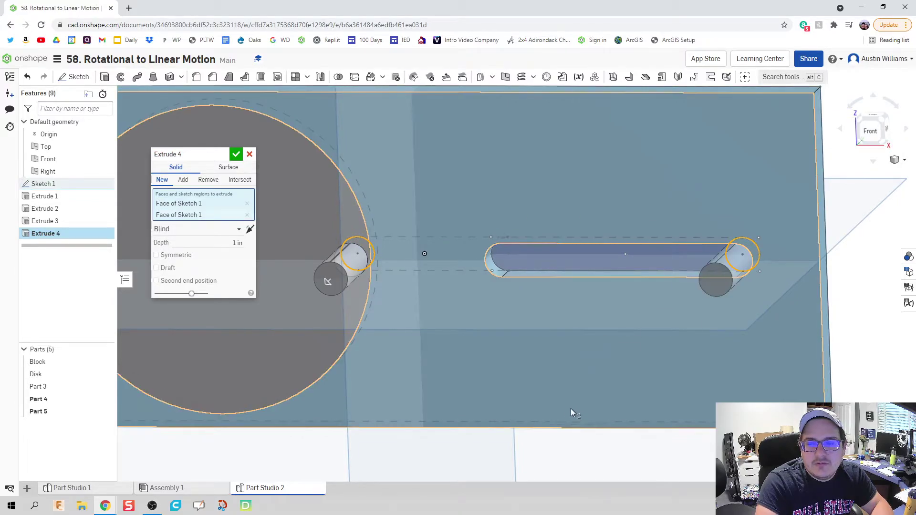
pyautogui.moveTo(550, 380); pyautogui.dragTo(487, 373, button='right')
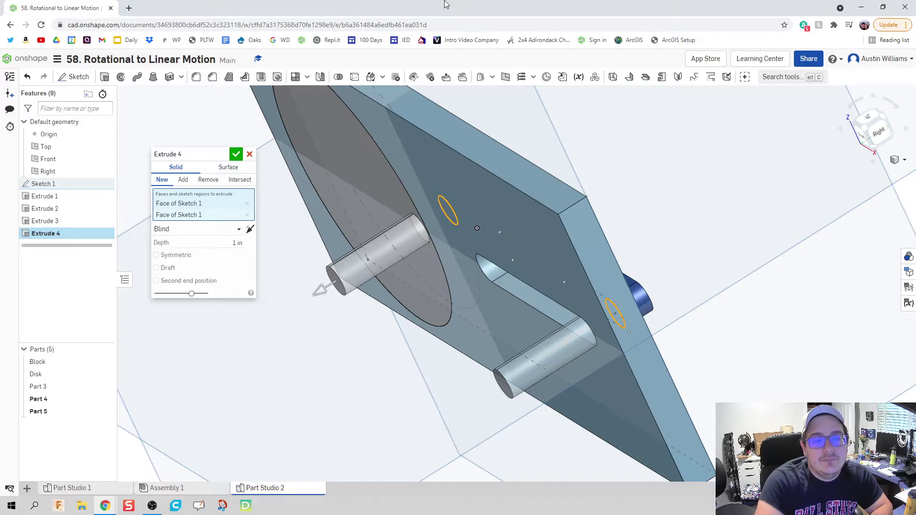
# Hide Block and Disk, keep Blind 0.25 in, merge the pins into Part 3, and confirm.
pyautogui.click(105, 361)
pyautogui.click(105, 375)
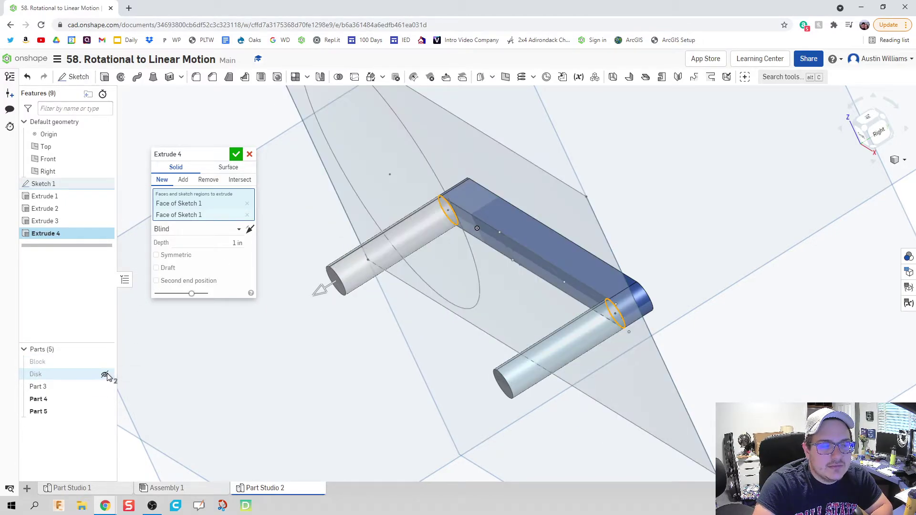
pyautogui.hotkey('shift', '7')
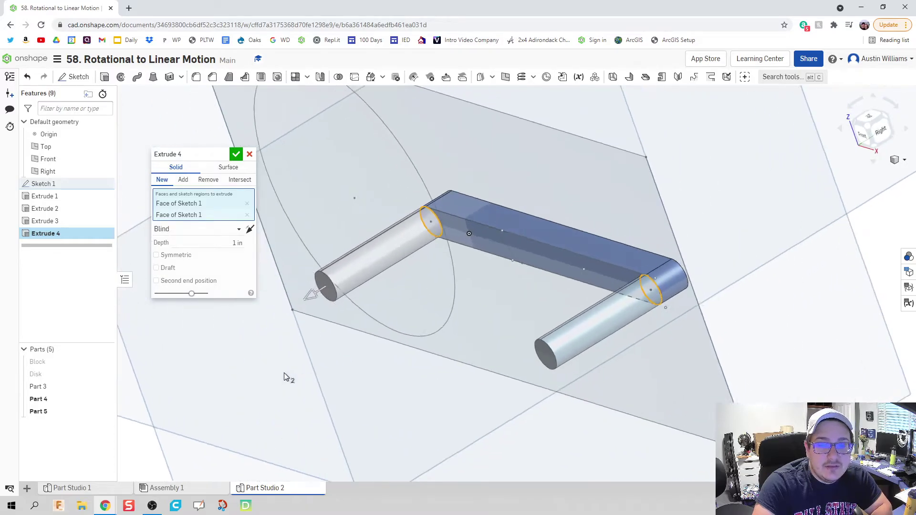
pyautogui.click(238, 229)
pyautogui.click(233, 244)
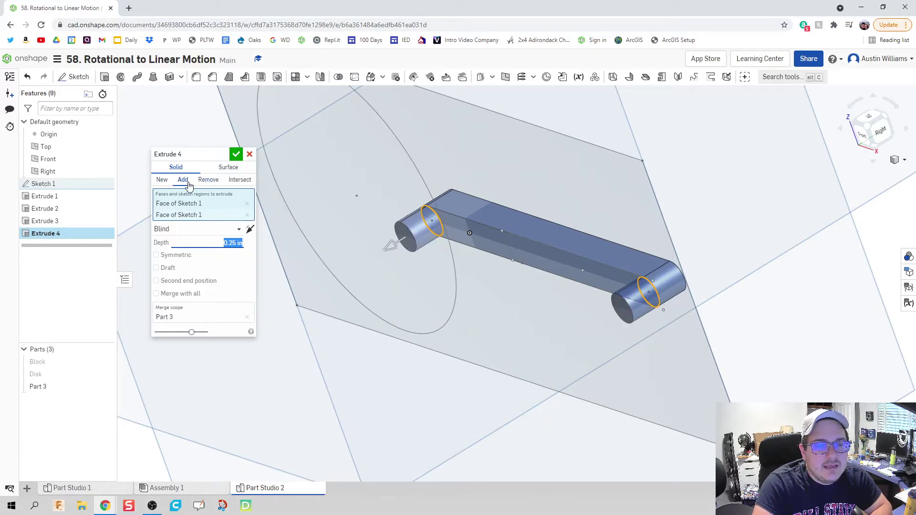
pyautogui.click(187, 209)
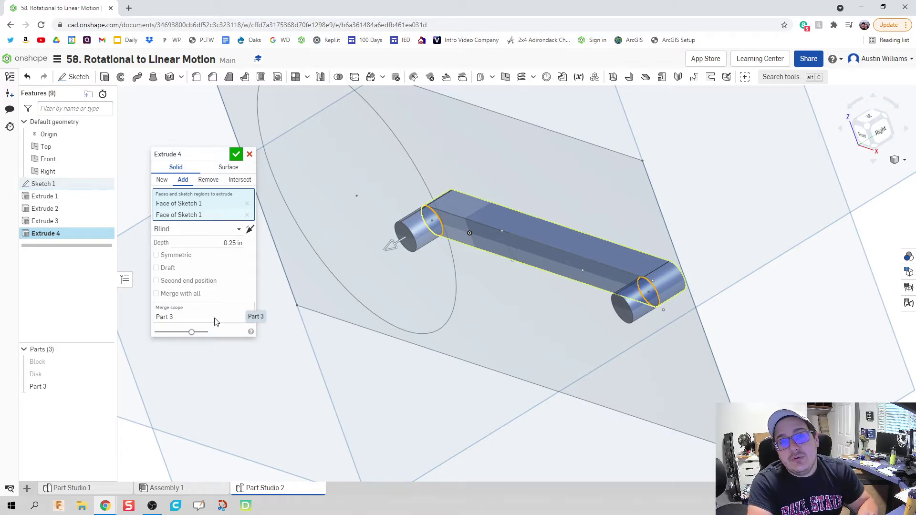
pyautogui.click(236, 154)
pyautogui.moveTo(448, 357)
pyautogui.mouseDown(button='right')
pyautogui.moveTo(449, 386)
pyautogui.moveTo(463, 395)
pyautogui.moveTo(444, 373)
pyautogui.mouseUp(button='right')
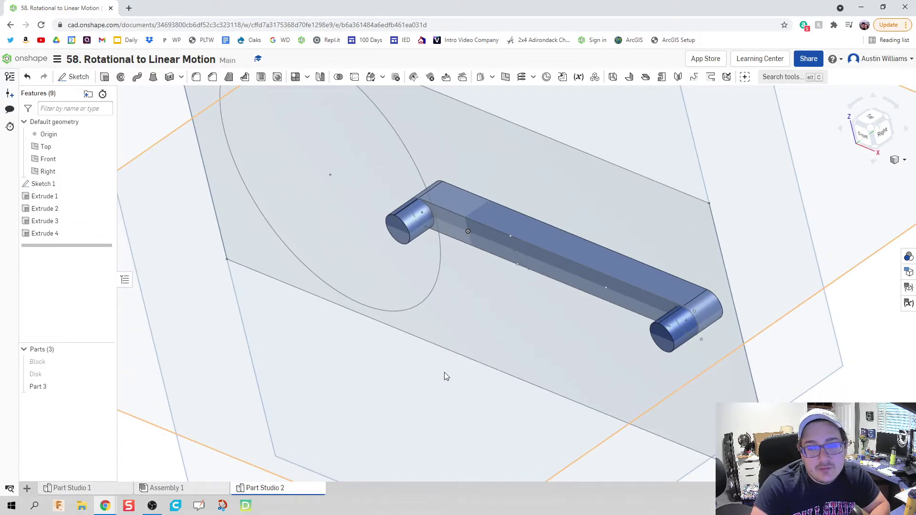
# Show the Block and Disk parts again.
pyautogui.scroll(6, 362, 231)
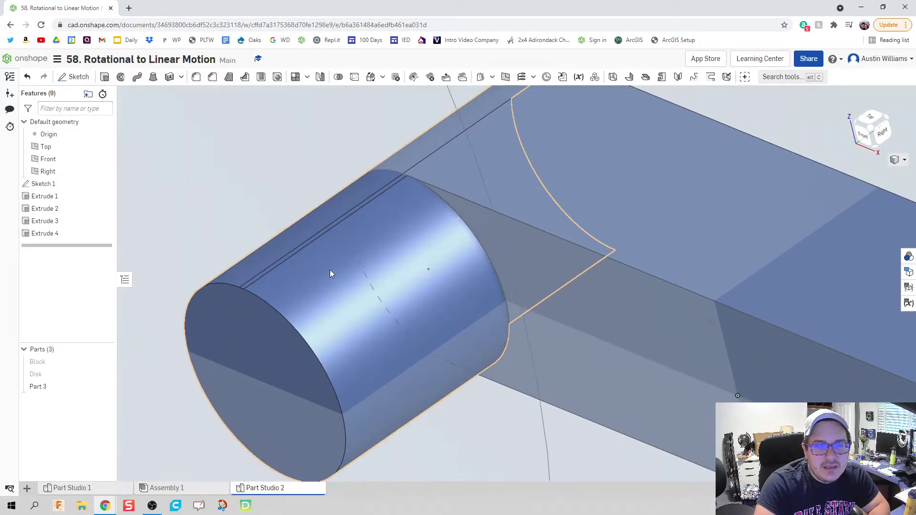
pyautogui.scroll(-6, 346, 263)
pyautogui.moveTo(432, 357)
pyautogui.mouseDown(button='right')
pyautogui.moveTo(448, 386)
pyautogui.moveTo(484, 382)
pyautogui.moveTo(384, 369)
pyautogui.mouseUp(button='right')
pyautogui.click(105, 363)
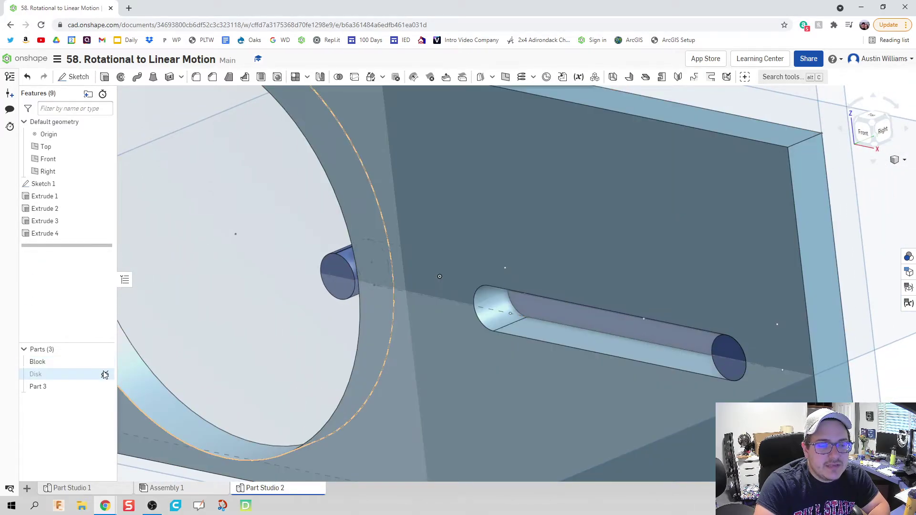
pyautogui.click(105, 375)
# Switch to an isometric view and hide all the reference planes.
pyautogui.scroll(-3, 299, 379)
pyautogui.moveTo(299, 425); pyautogui.dragTo(461, 318, button='middle')
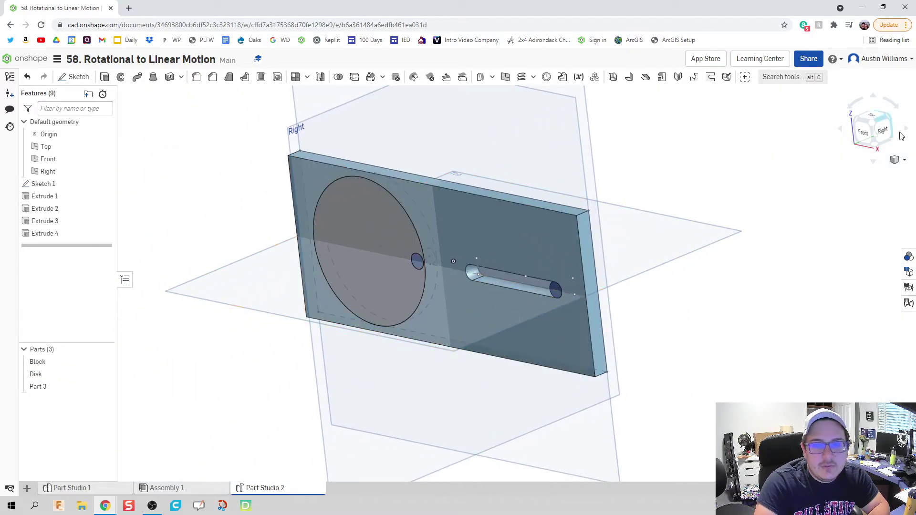
pyautogui.click(876, 124)
pyautogui.rightClick(544, 223)
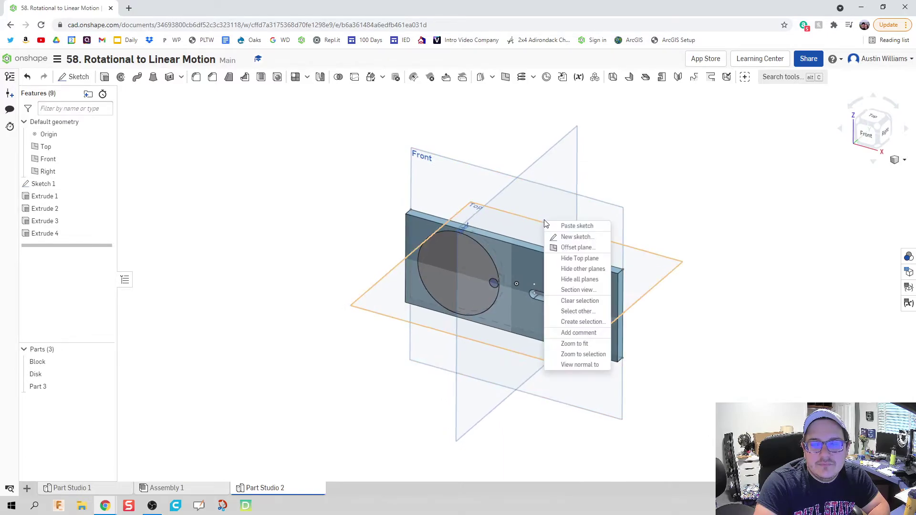
pyautogui.click(579, 279)
pyautogui.scroll(3, 565, 341)
pyautogui.scroll(3, 419, 380)
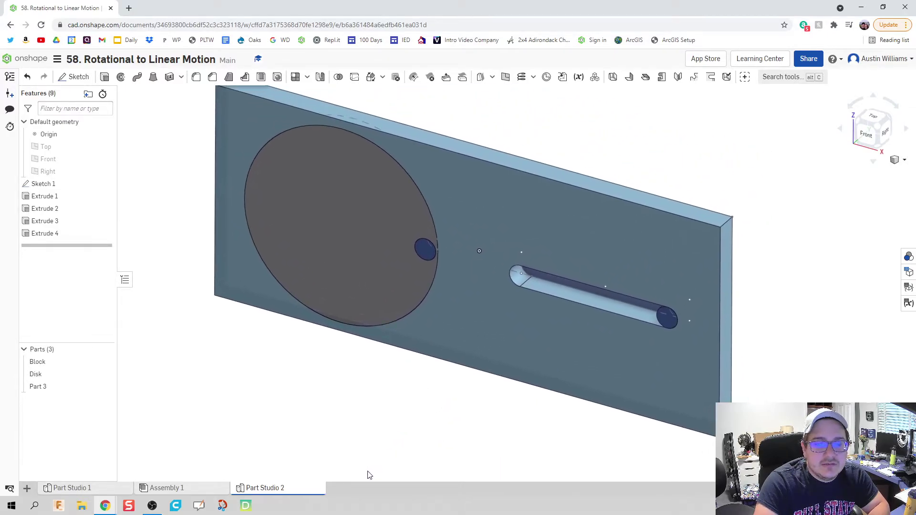
# Create a new assembly and insert all parts from Part Studio 2: Block, Disk and Part 3.
pyautogui.click(27, 488)
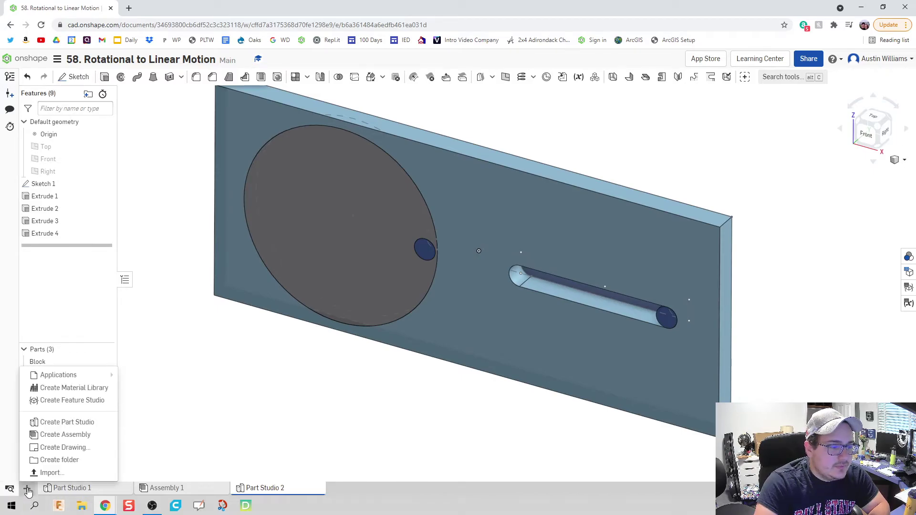
pyautogui.click(56, 437)
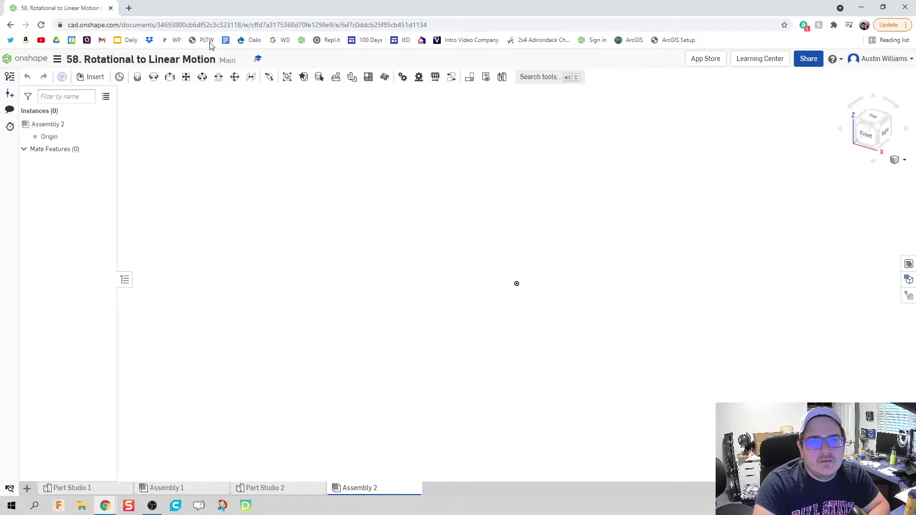
pyautogui.click(93, 77)
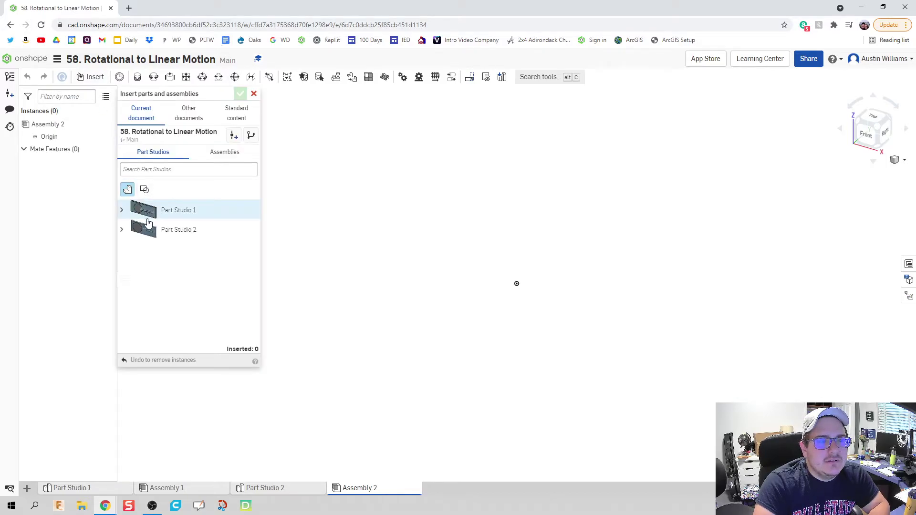
pyautogui.click(149, 229)
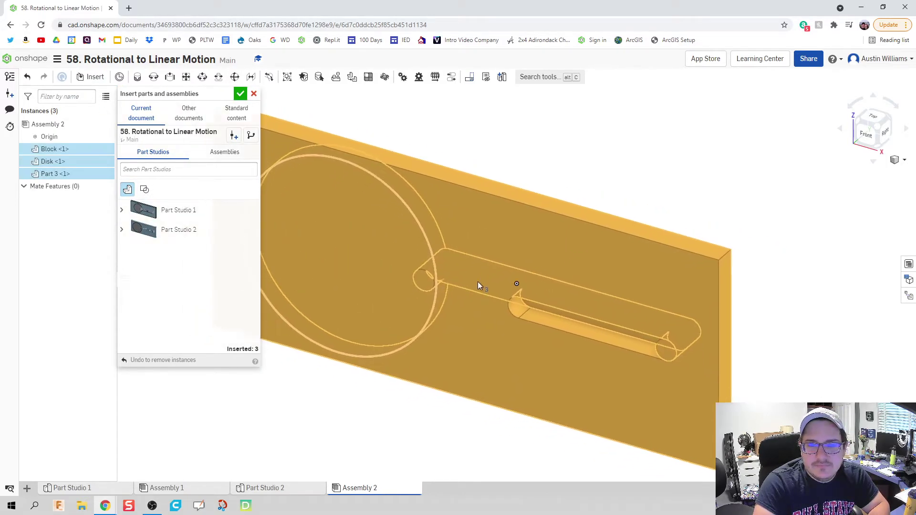
pyautogui.click(478, 283)
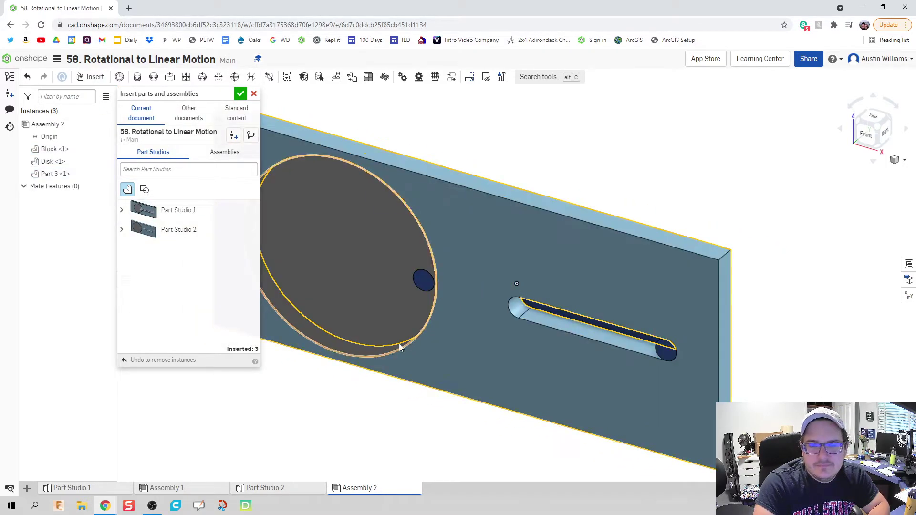
pyautogui.click(241, 94)
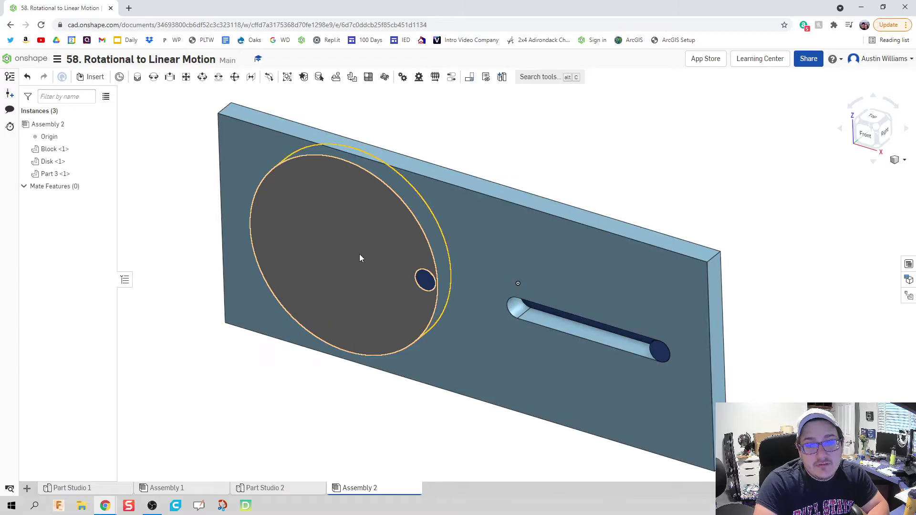
# Drag the Disk and Part 3 out of the Block to sit behind it, then deselect the Block.
pyautogui.moveTo(360, 258); pyautogui.dragTo(384, 204)
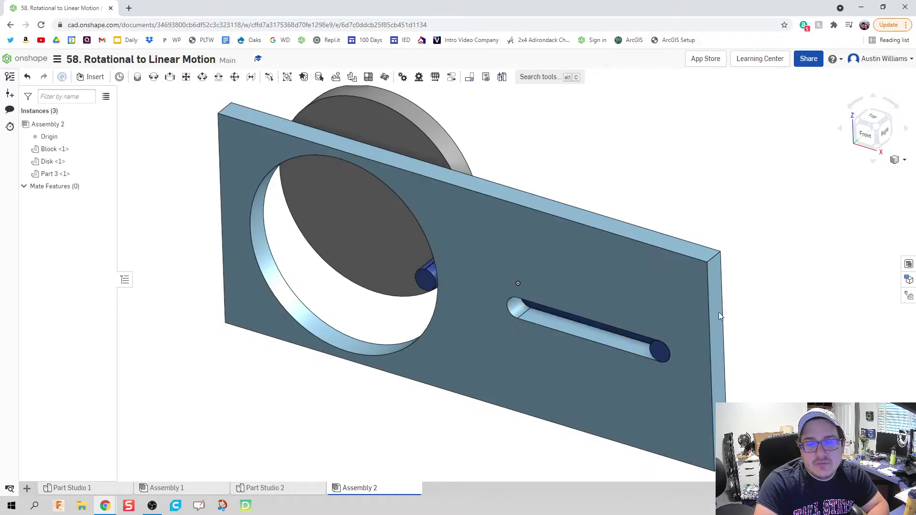
pyautogui.moveTo(664, 351); pyautogui.dragTo(775, 284)
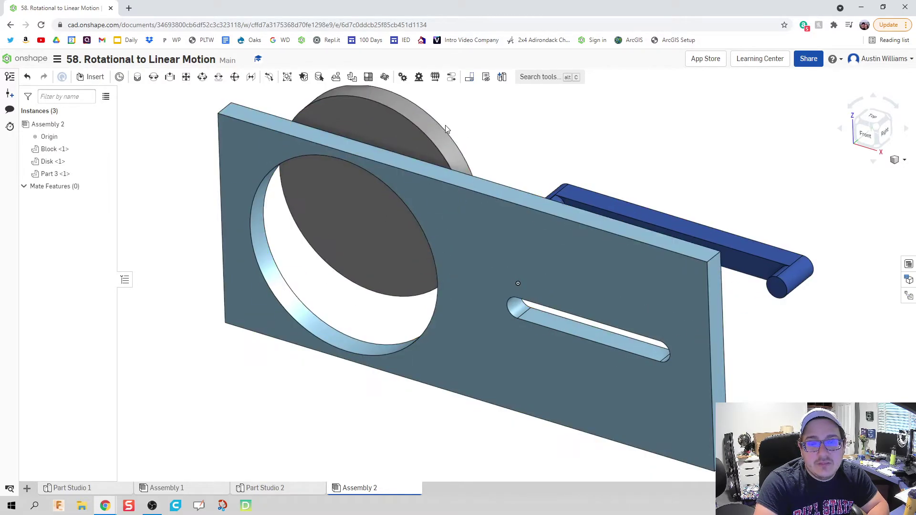
pyautogui.moveTo(447, 129); pyautogui.dragTo(494, 118)
pyautogui.click(449, 352)
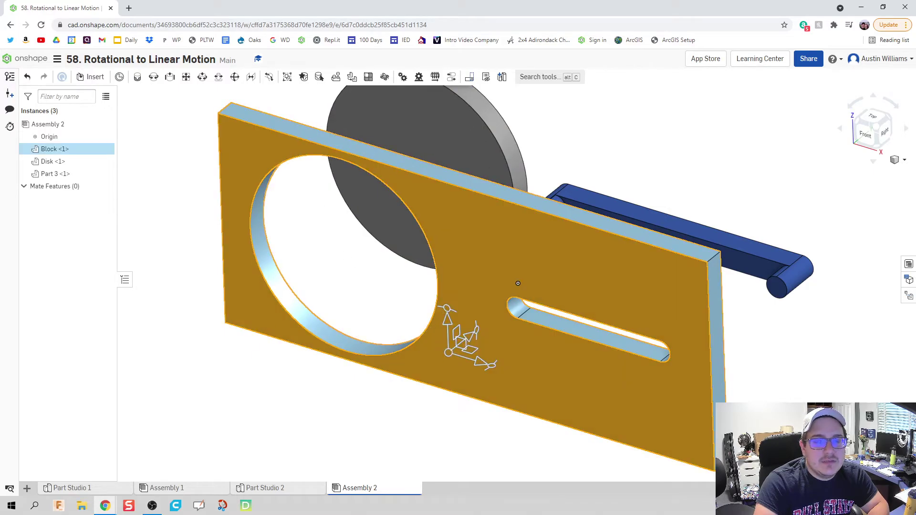
pyautogui.rightClick(81, 152)
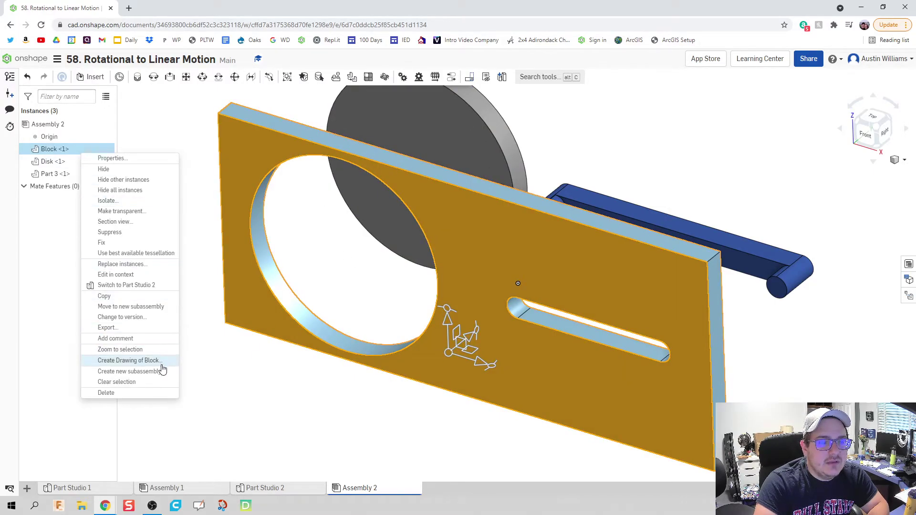
pyautogui.press('Escape')
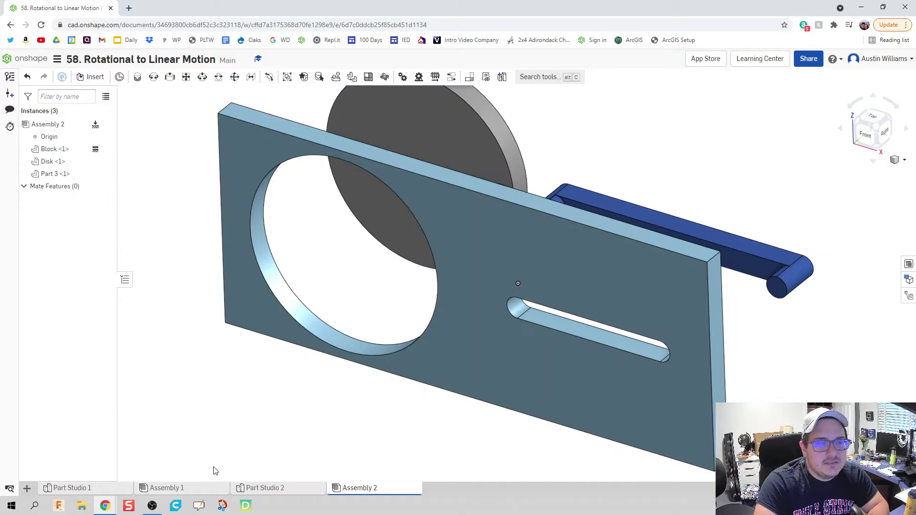
# In Part Studio 2, start renaming Part 3 to 'Crank Arm'.
pyautogui.click(263, 488)
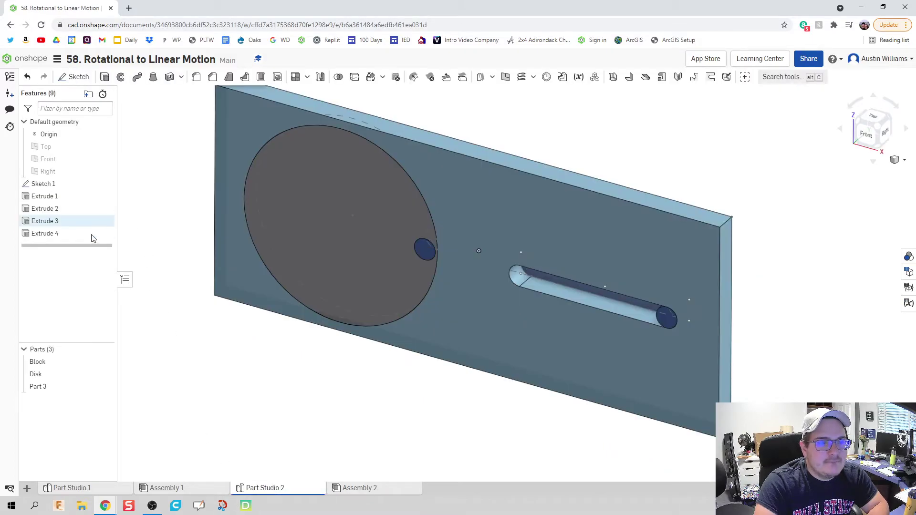
pyautogui.rightClick(87, 396)
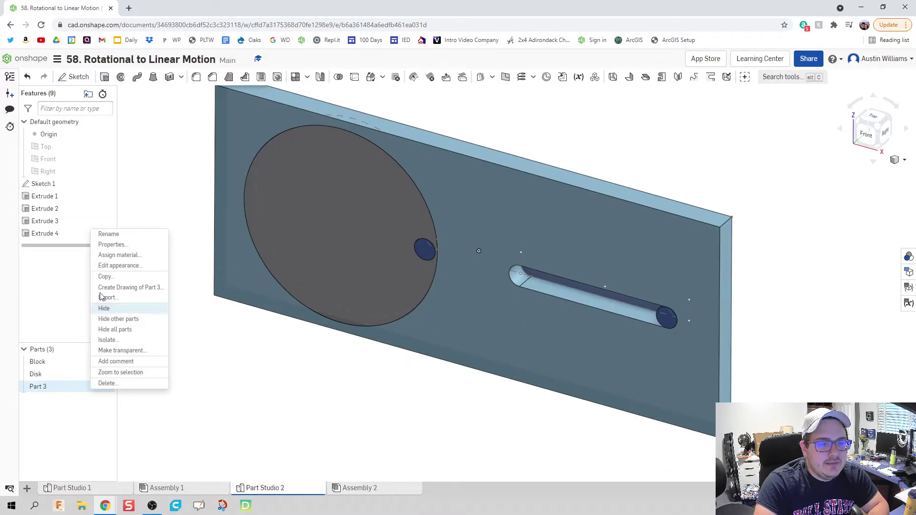
pyautogui.click(124, 237)
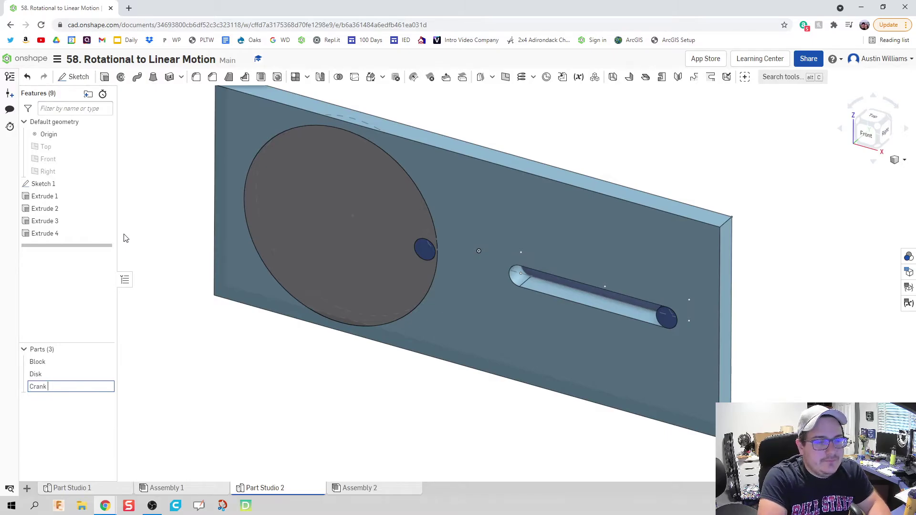
# In Assembly 2, start a revolute mate from the Disk's centre connector to the Block hole's centre.
pyautogui.click(399, 490)
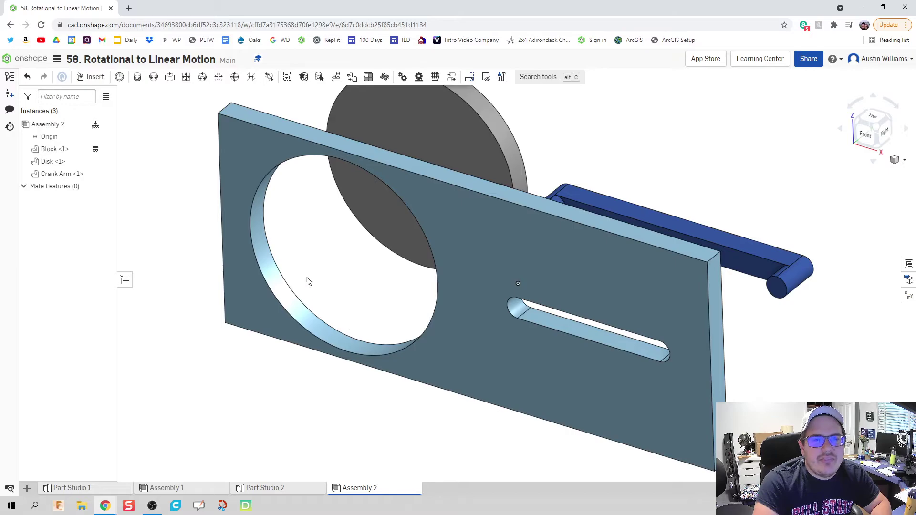
pyautogui.press('f')
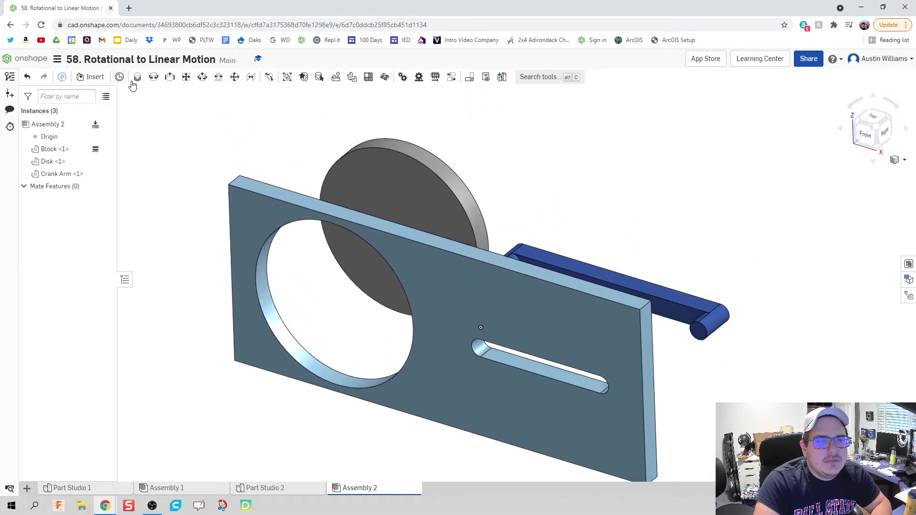
pyautogui.click(153, 77)
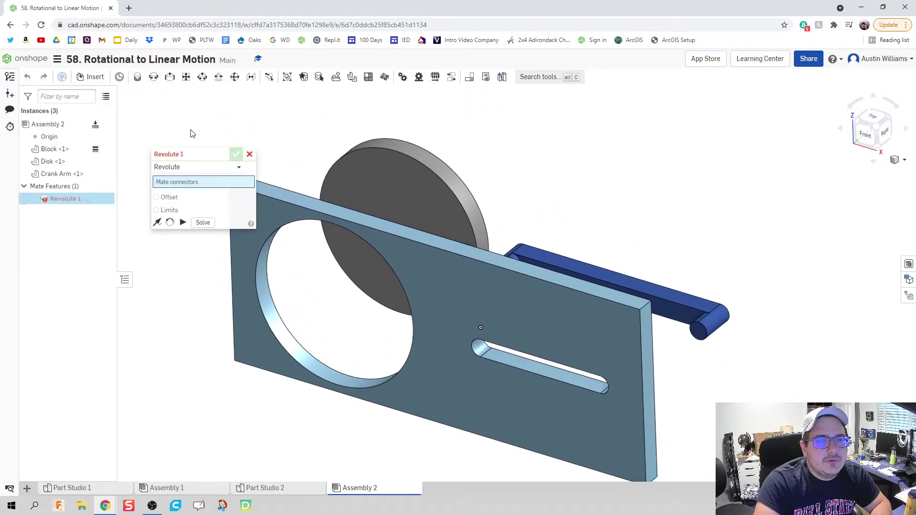
pyautogui.scroll(4, 409, 197)
pyautogui.moveTo(427, 223); pyautogui.dragTo(459, 206, button='right')
pyautogui.scroll(4, 361, 358)
pyautogui.moveTo(360, 358); pyautogui.dragTo(379, 353, button='right')
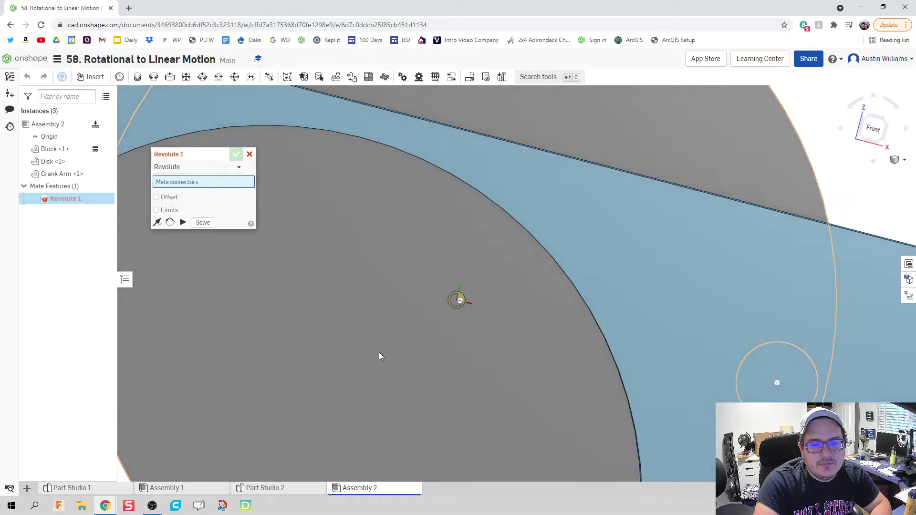
pyautogui.click(461, 302)
pyautogui.scroll(-6, 463, 303)
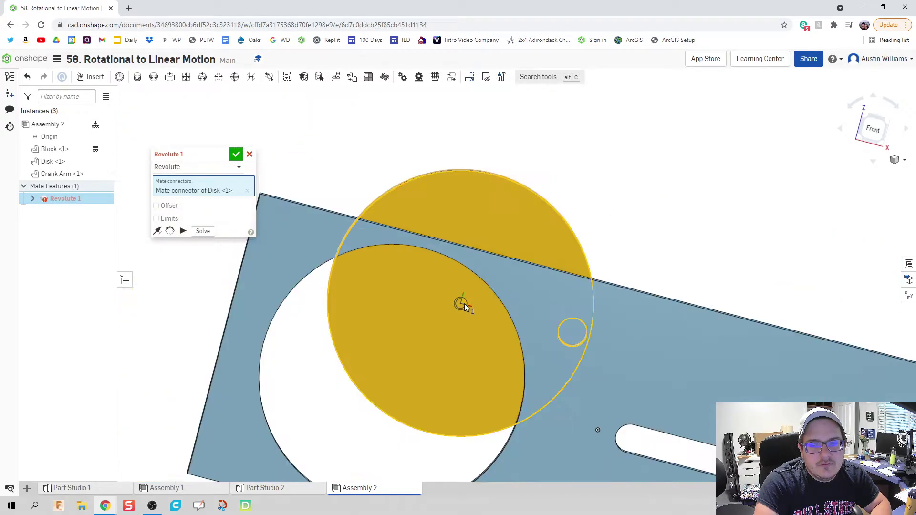
pyautogui.moveTo(339, 388); pyautogui.dragTo(328, 388, button='right')
pyautogui.scroll(3, 329, 384)
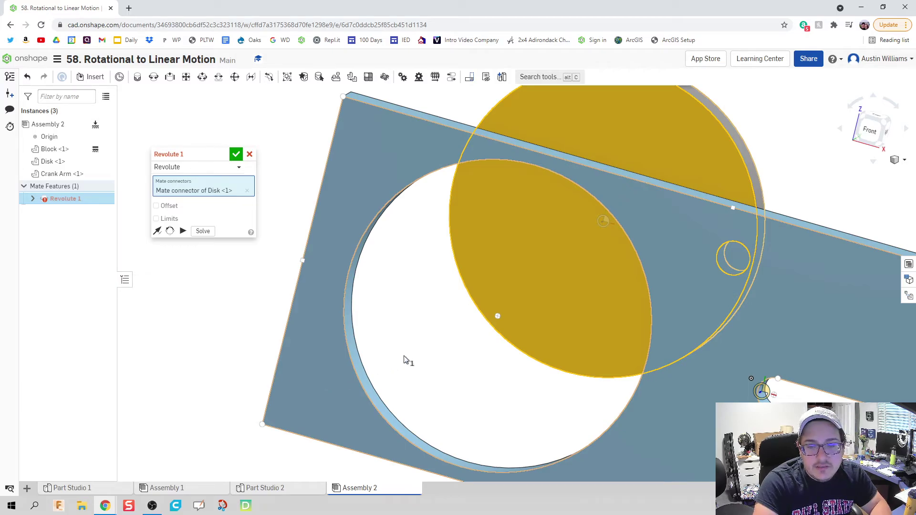
pyautogui.click(496, 317)
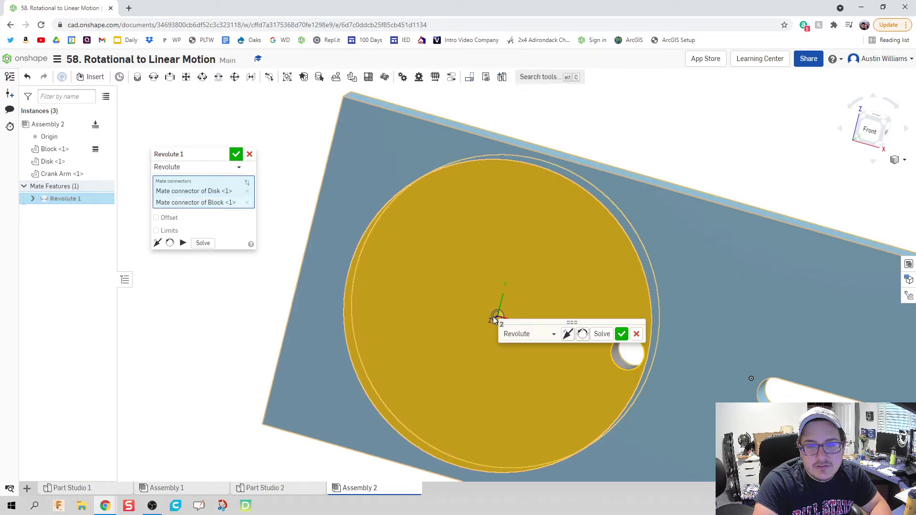
# Confirm Revolute 1 between Disk and Block, then pan and zoom around the assembly.
pyautogui.click(621, 335)
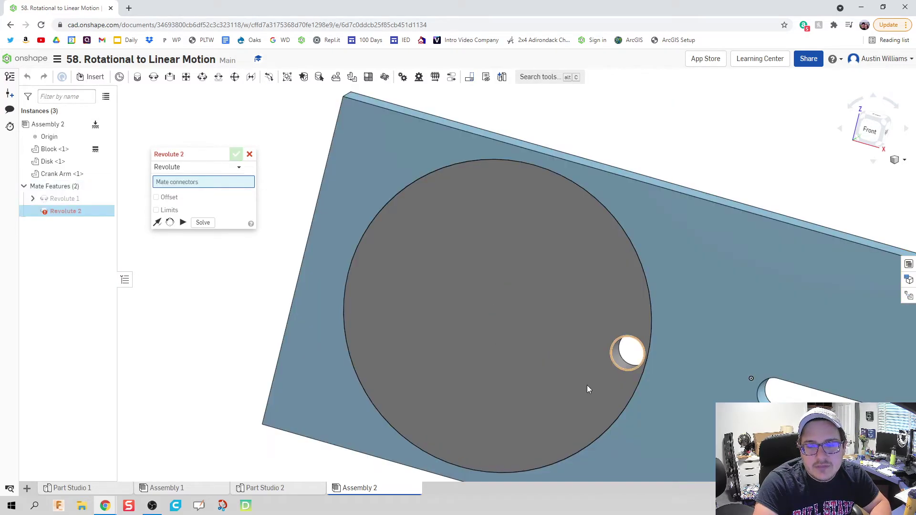
pyautogui.moveTo(534, 348); pyautogui.dragTo(429, 333, button='middle')
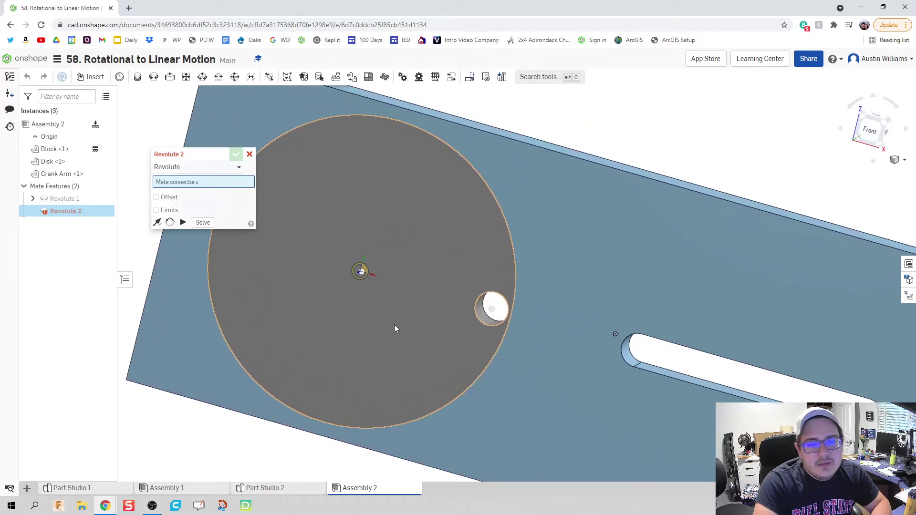
pyautogui.scroll(10, 336, 267)
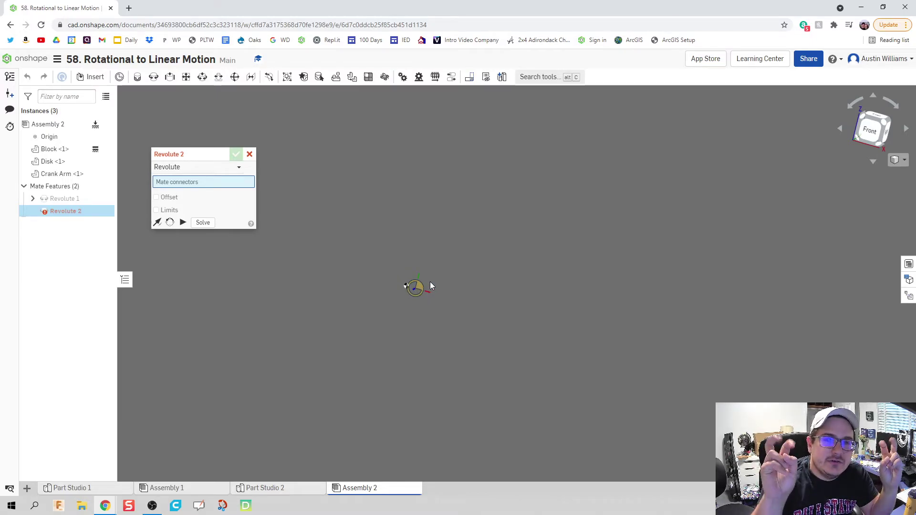
pyautogui.moveTo(442, 291); pyautogui.dragTo(412, 176, button='middle')
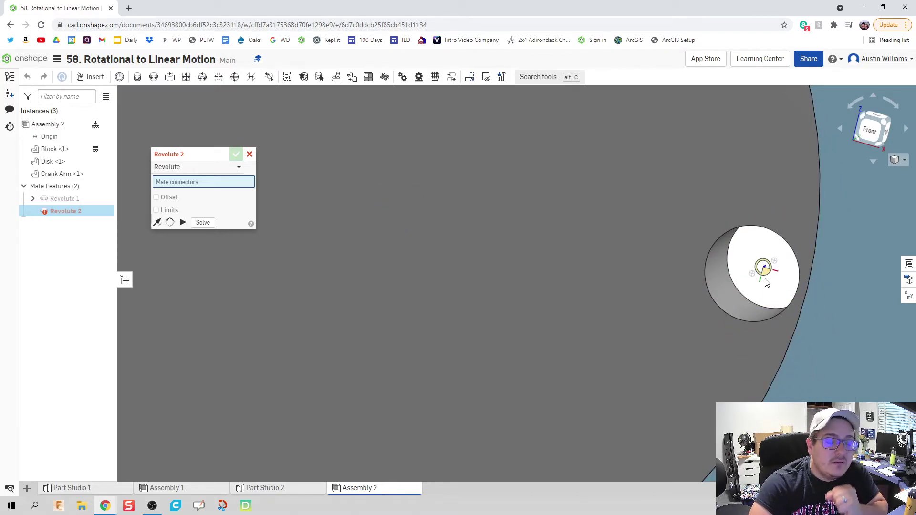
pyautogui.moveTo(456, 255); pyautogui.dragTo(551, 304, button='middle')
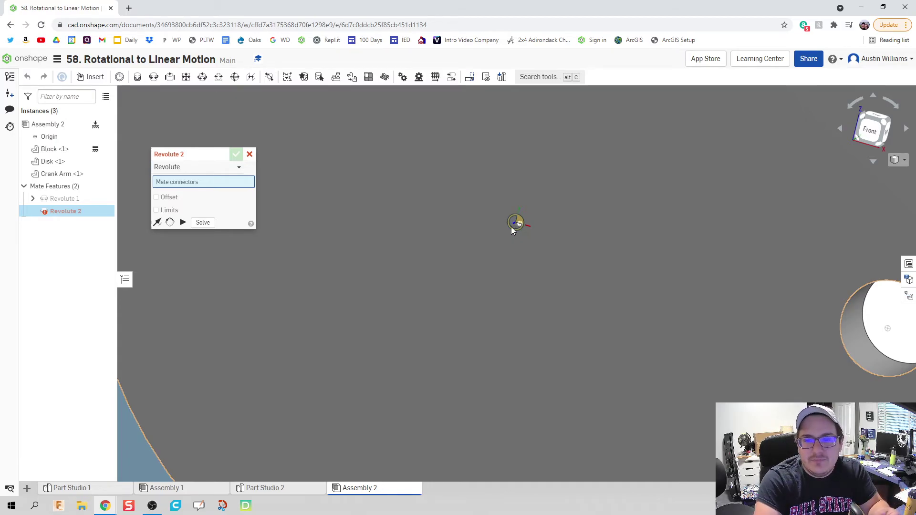
pyautogui.scroll(3, 520, 240)
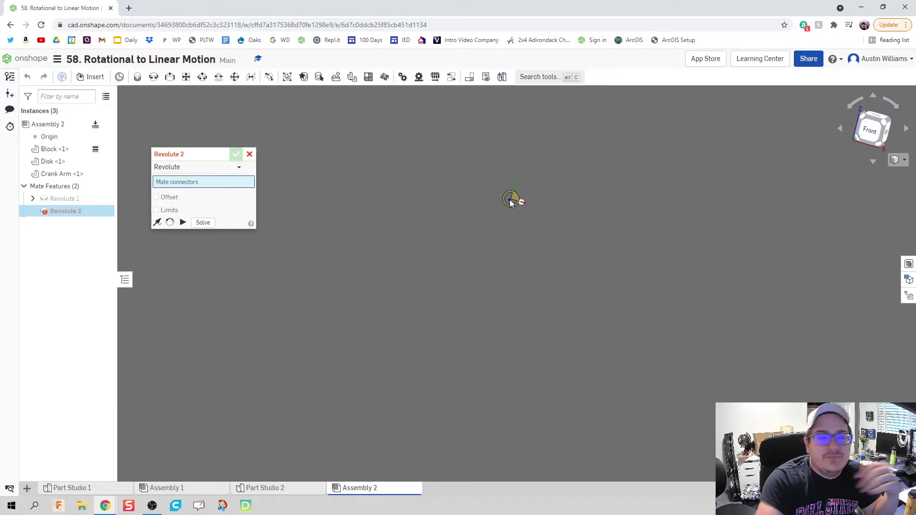
# Cancel Revolute 2 and reselect the Disk's centre connector in Revolute 1.
pyautogui.click(249, 154)
pyautogui.doubleClick(74, 199)
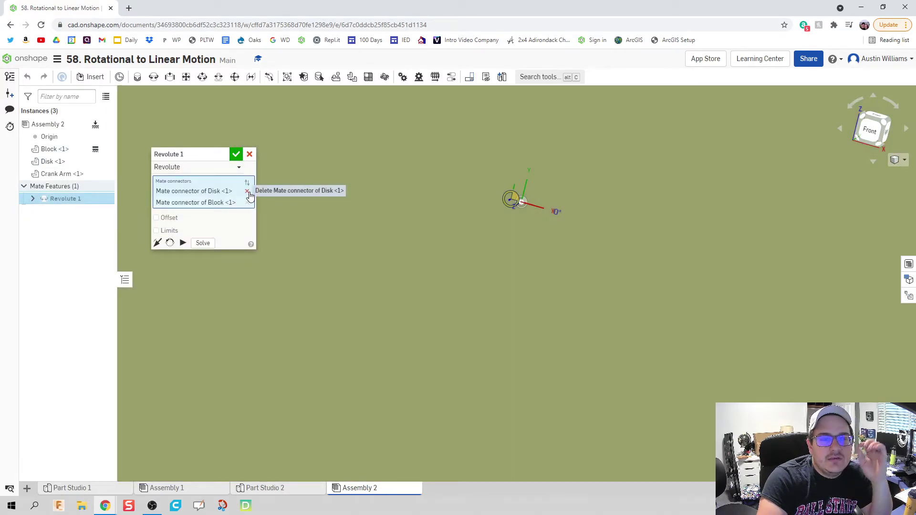
pyautogui.click(247, 192)
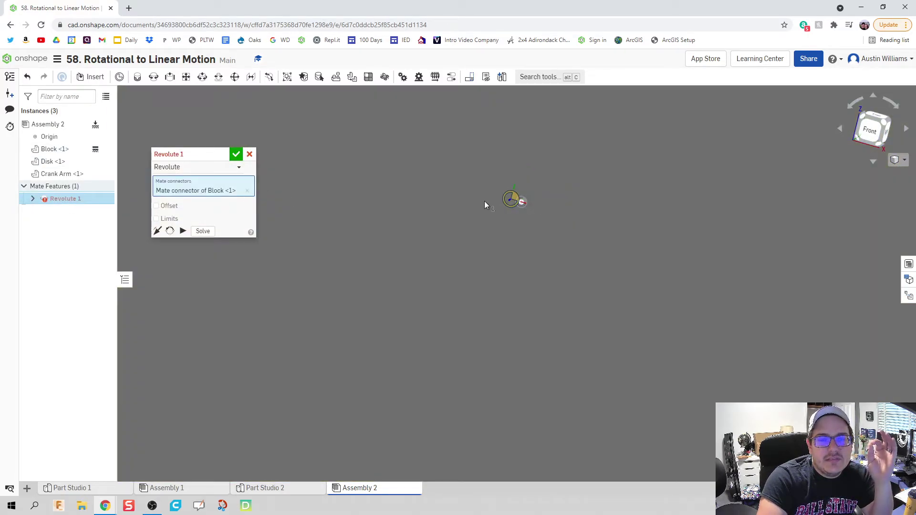
pyautogui.click(511, 201)
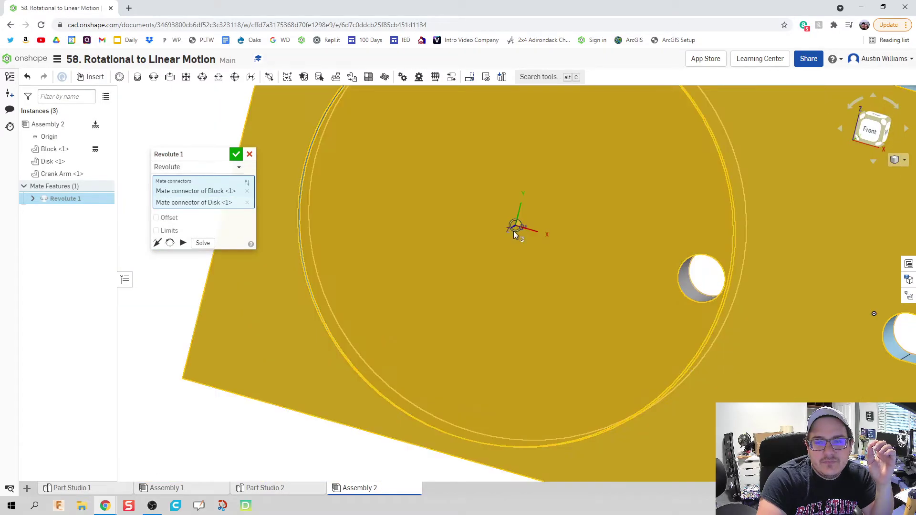
pyautogui.press('Return')
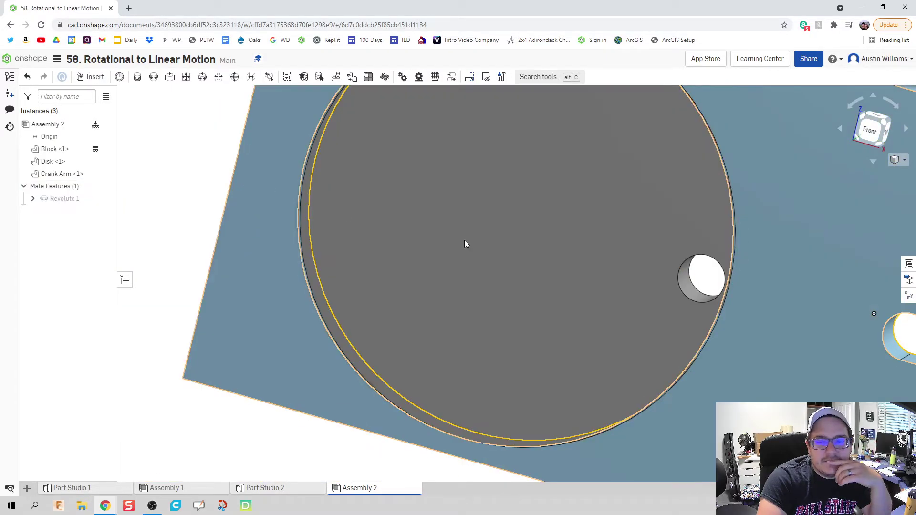
# Switch to an isometric view and drag the Disk to test its rotation.
pyautogui.scroll(5, 792, 188)
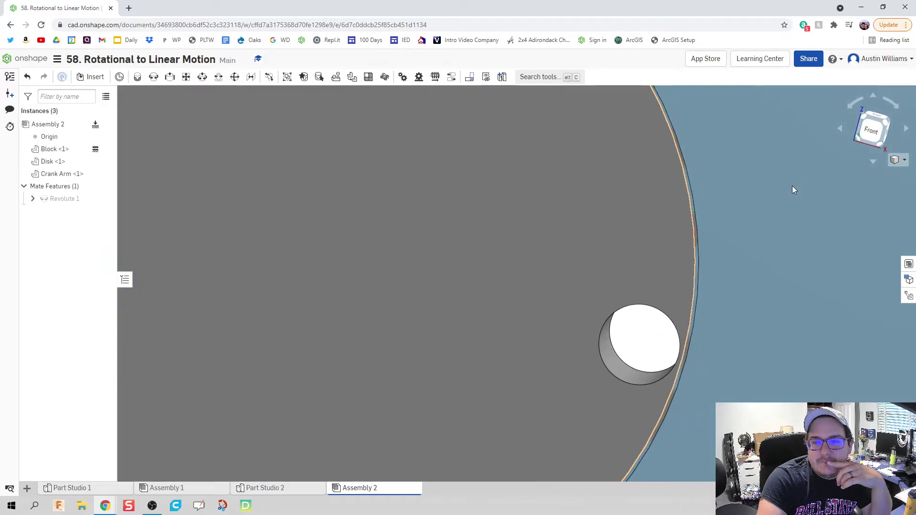
pyautogui.moveTo(706, 281); pyautogui.dragTo(689, 285, button='right')
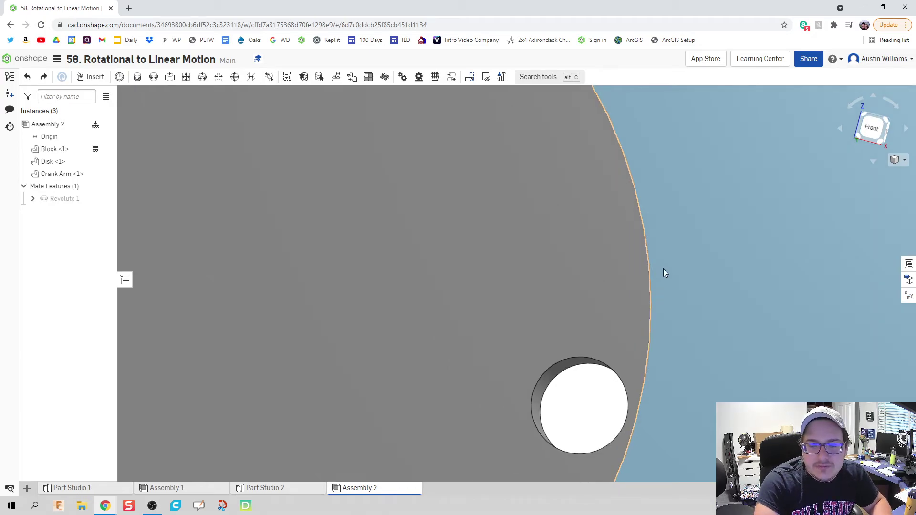
pyautogui.scroll(-5, 666, 268)
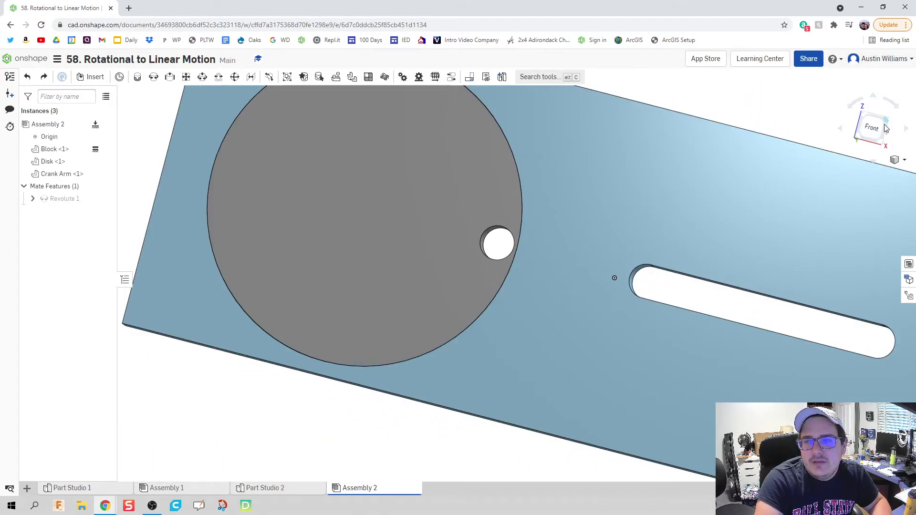
pyautogui.click(886, 122)
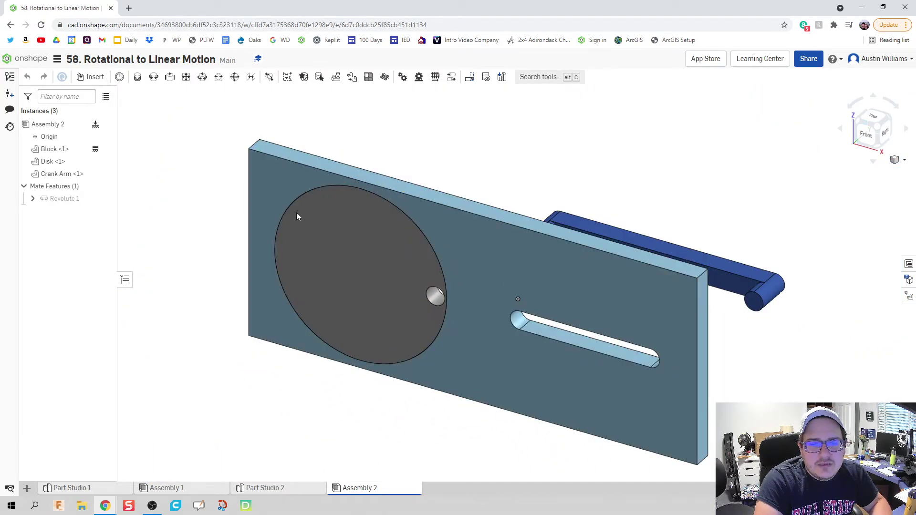
pyautogui.moveTo(418, 231); pyautogui.dragTo(435, 317)
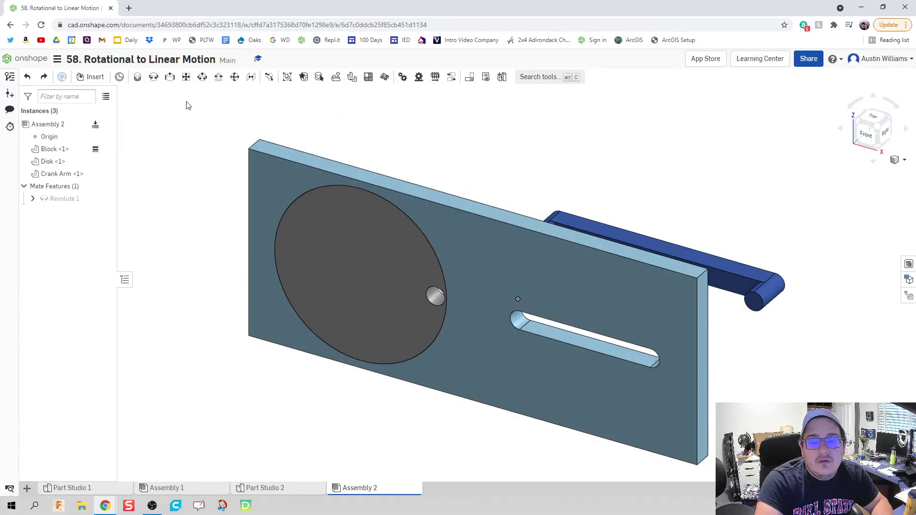
# Create a Revolute mate between the crank arm's cylinder-end connector and the disk hole connector.
pyautogui.click(169, 78)
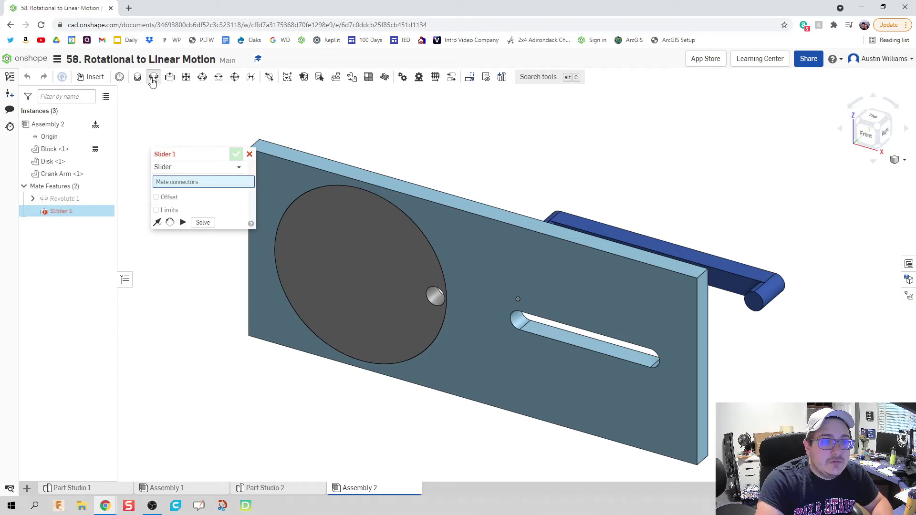
pyautogui.click(153, 78)
pyautogui.scroll(5, 590, 188)
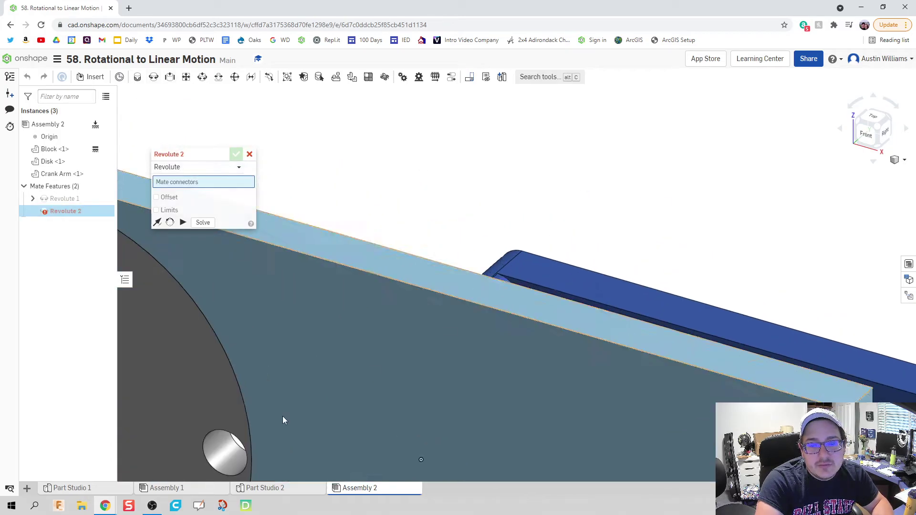
pyautogui.moveTo(525, 209); pyautogui.dragTo(520, 230, button='right')
pyautogui.scroll(3, 521, 251)
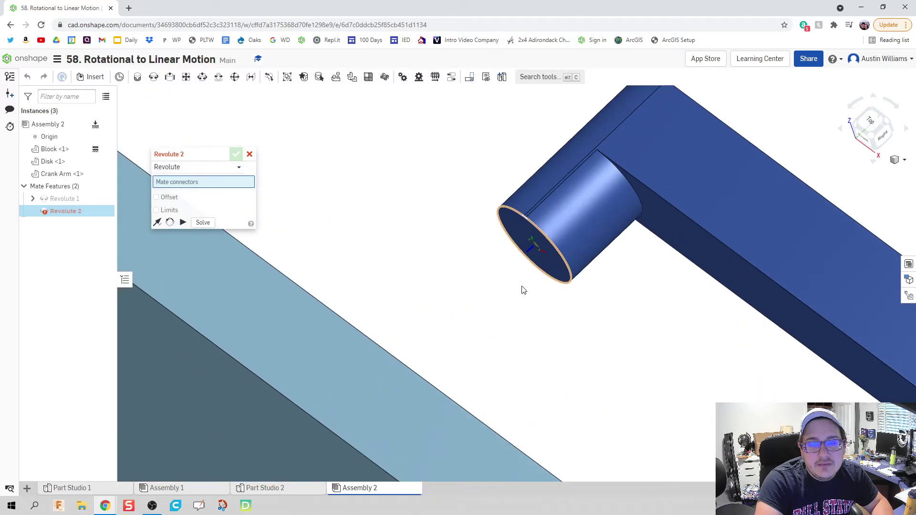
pyautogui.click(534, 245)
pyautogui.scroll(-3, 381, 256)
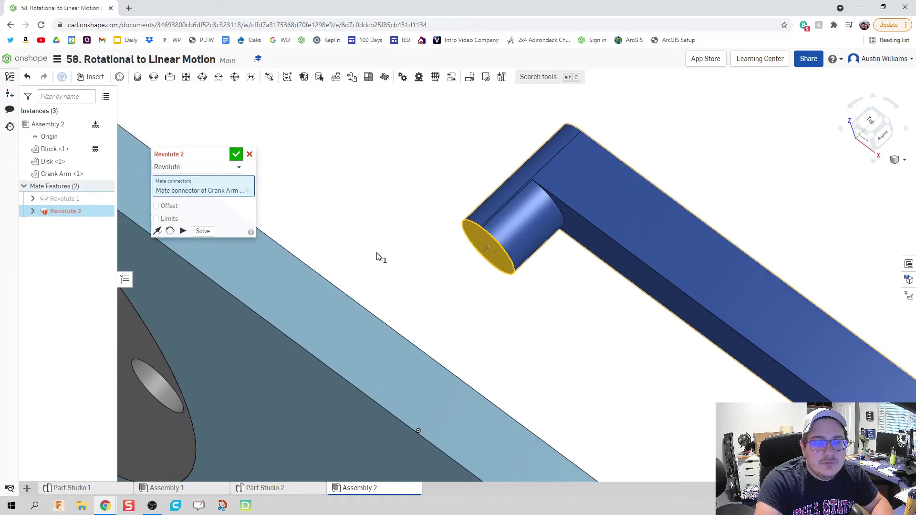
pyautogui.press('n')
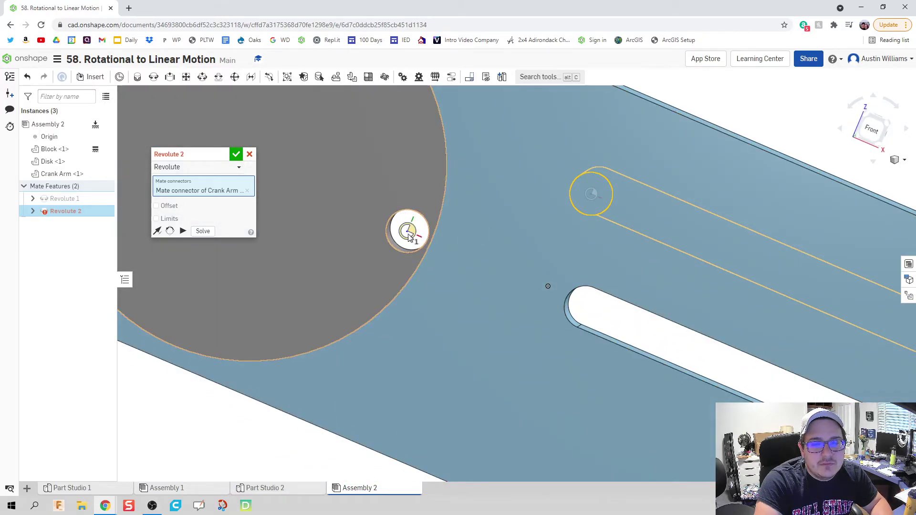
pyautogui.click(409, 236)
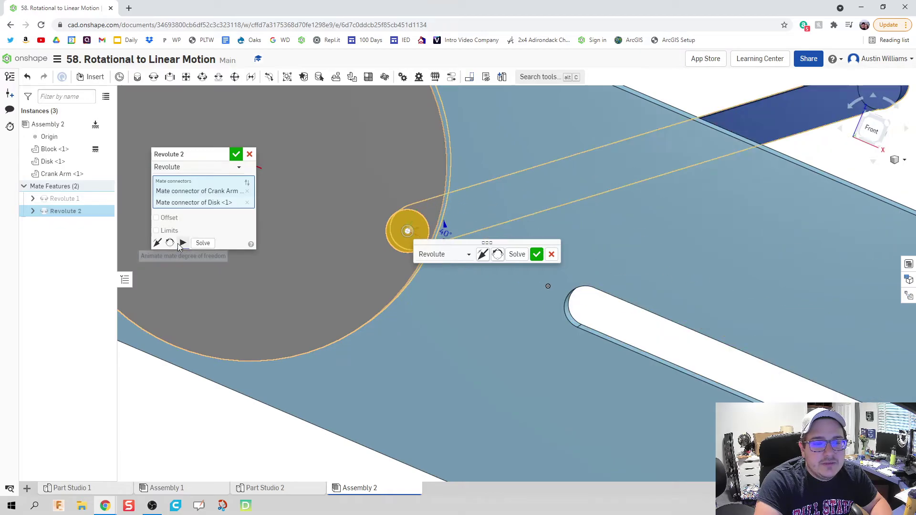
# Animate the arm pivoting on the disk, then accept the Revolute 2 mate.
pyautogui.click(179, 243)
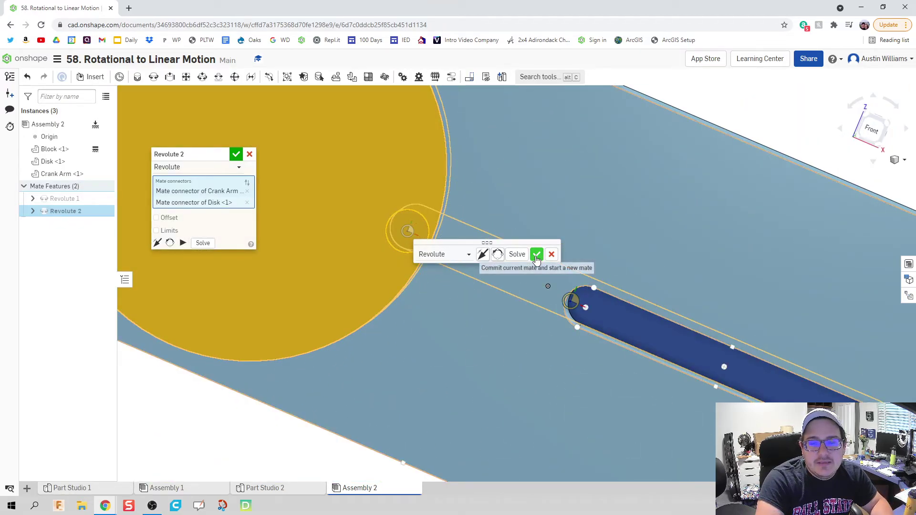
pyautogui.click(536, 254)
pyautogui.scroll(-3, 514, 342)
pyautogui.moveTo(511, 340); pyautogui.dragTo(465, 258, button='middle')
# Switch the mate type to Pin slot and pick connectors along the block's slot.
pyautogui.click(196, 167)
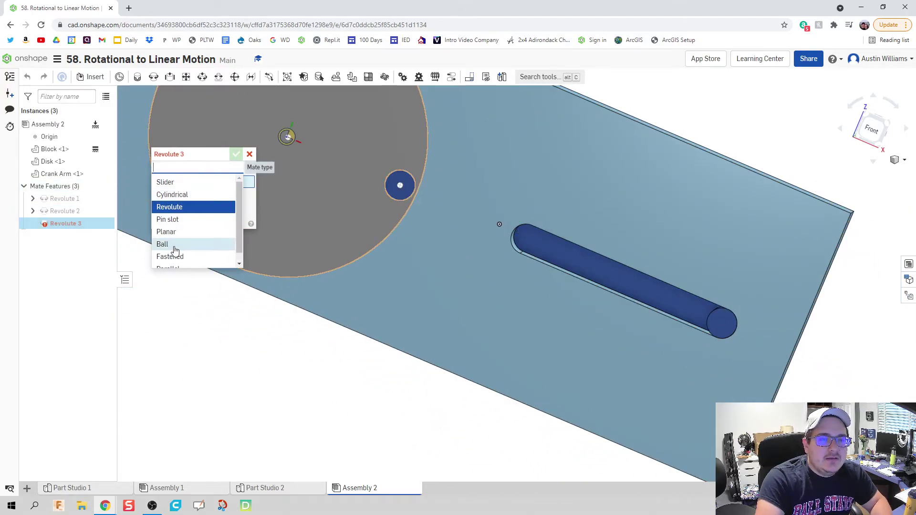
pyautogui.click(168, 220)
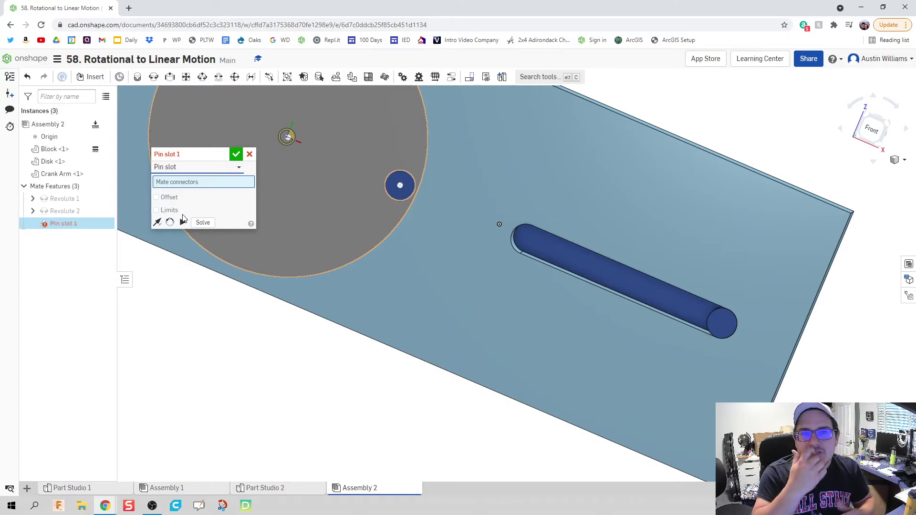
pyautogui.click(519, 233)
pyautogui.moveTo(502, 343); pyautogui.dragTo(434, 316, button='middle')
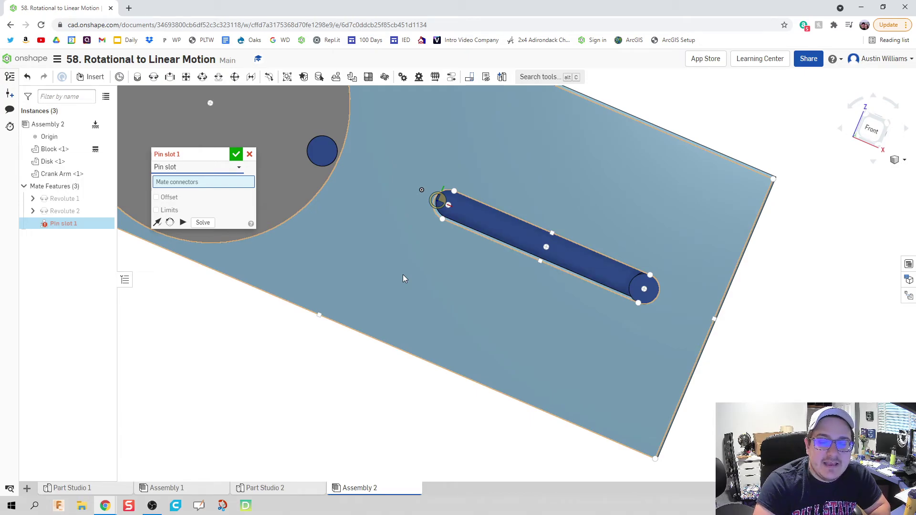
pyautogui.click(646, 291)
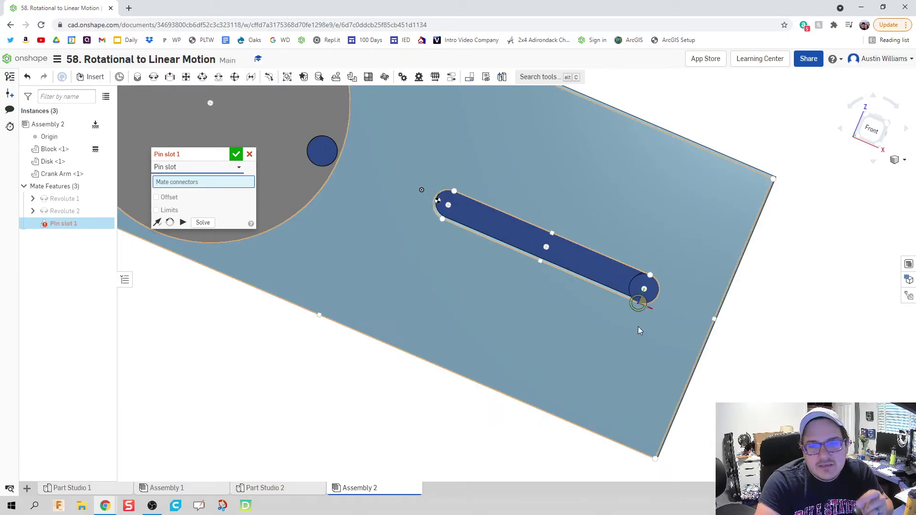
pyautogui.scroll(3, 636, 328)
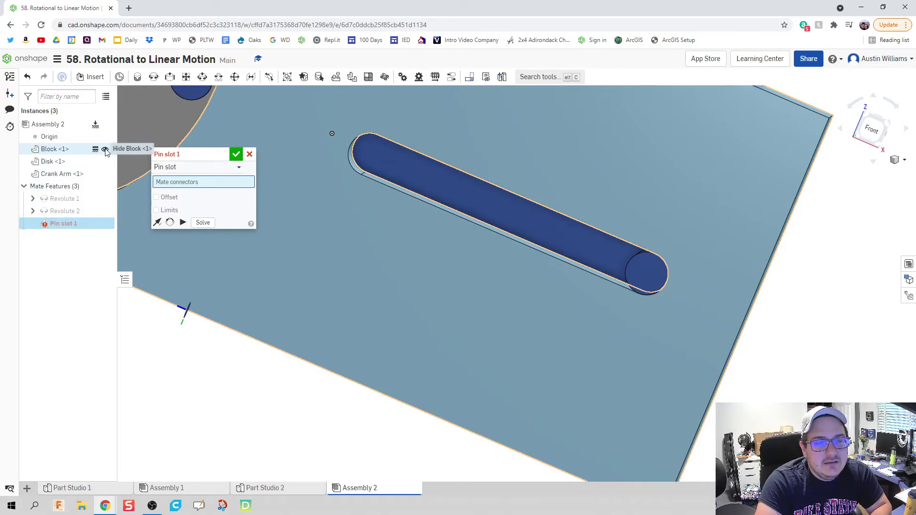
# Hide the Block, then the Crank Arm, to pick the arm's pin and block slot connectors.
pyautogui.click(105, 149)
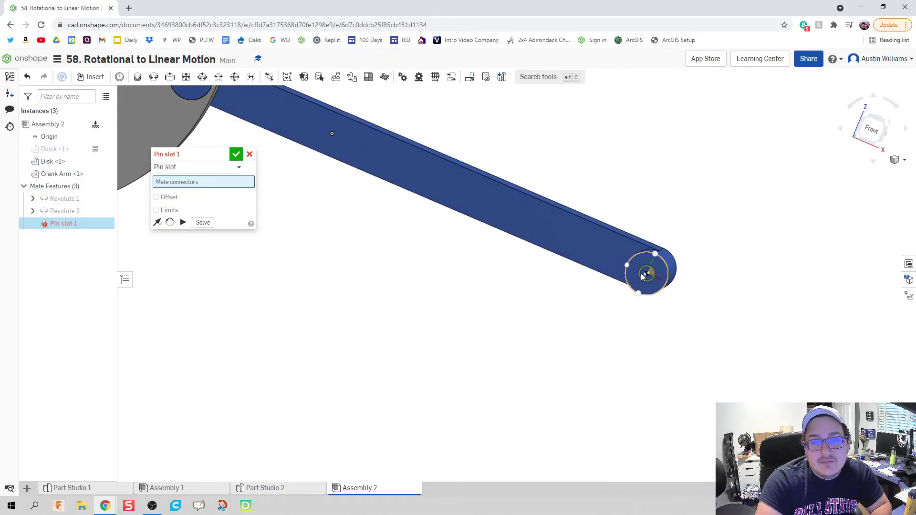
pyautogui.scroll(-2, 648, 276)
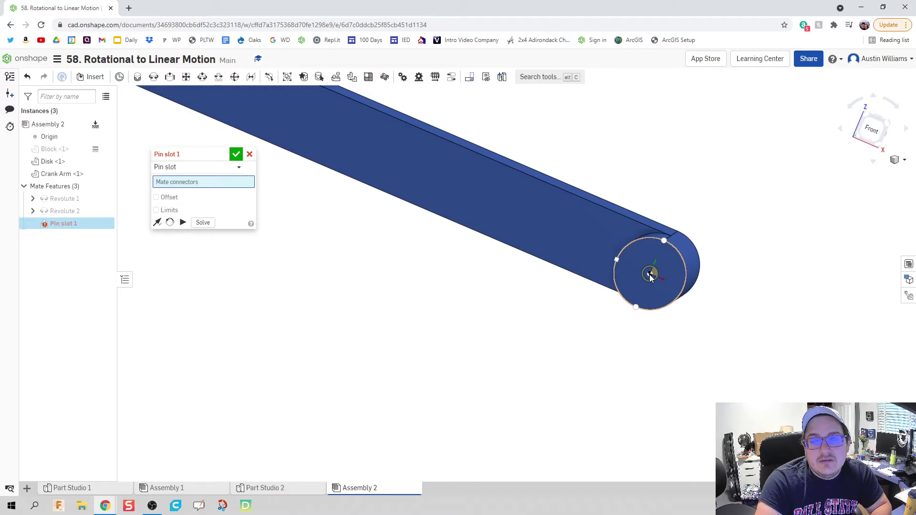
pyautogui.click(651, 275)
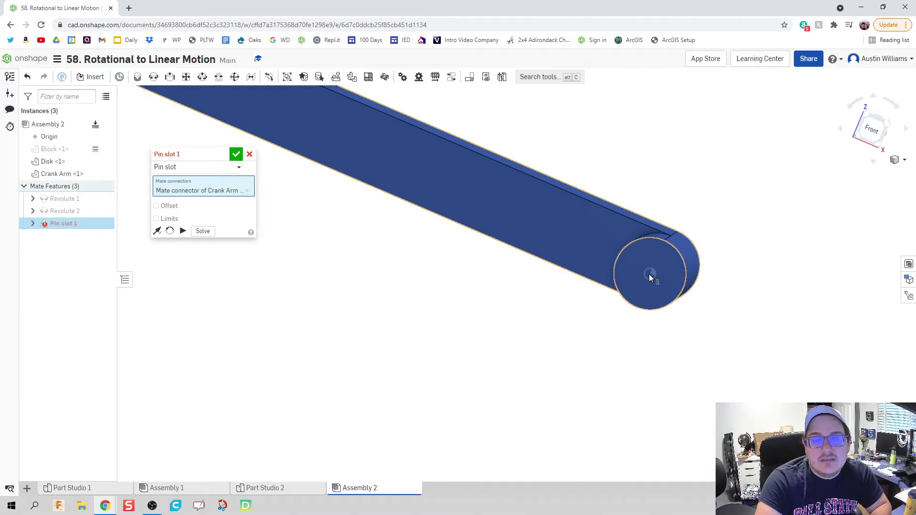
pyautogui.click(105, 173)
pyautogui.click(105, 149)
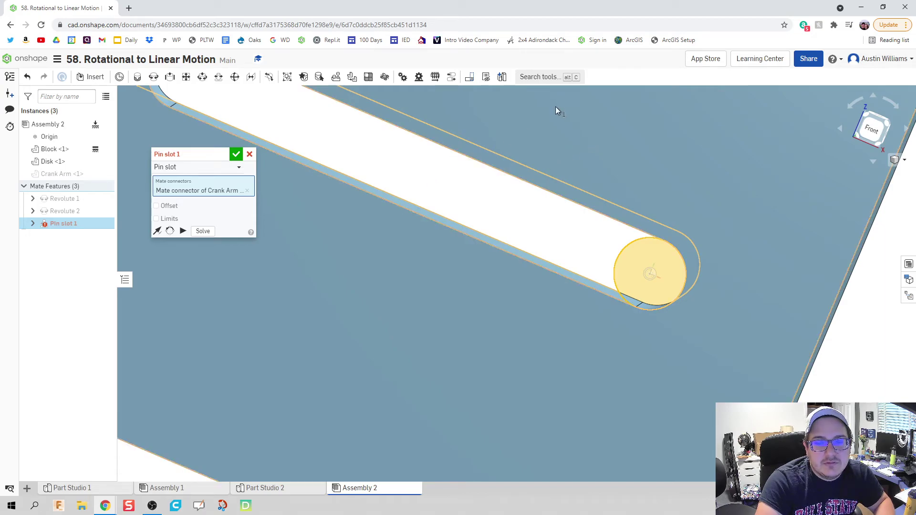
pyautogui.click(418, 173)
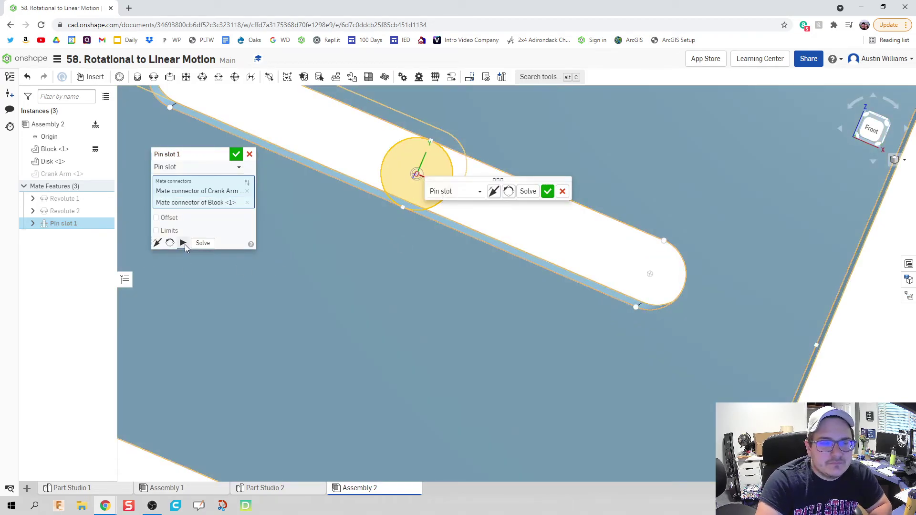
pyautogui.click(105, 174)
# Animate the pin sliding along the slot and return to the isometric view.
pyautogui.click(182, 243)
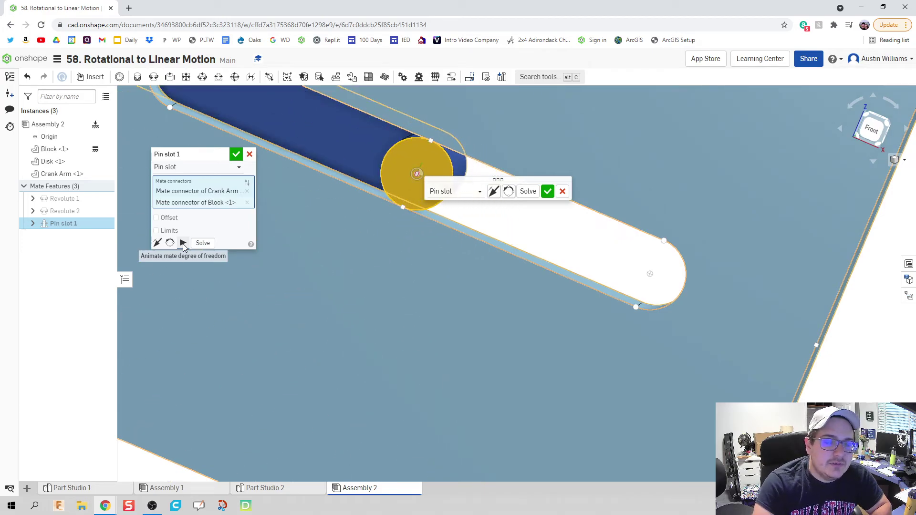
pyautogui.scroll(-3, 315, 248)
pyautogui.moveTo(336, 265); pyautogui.dragTo(556, 338, button='middle')
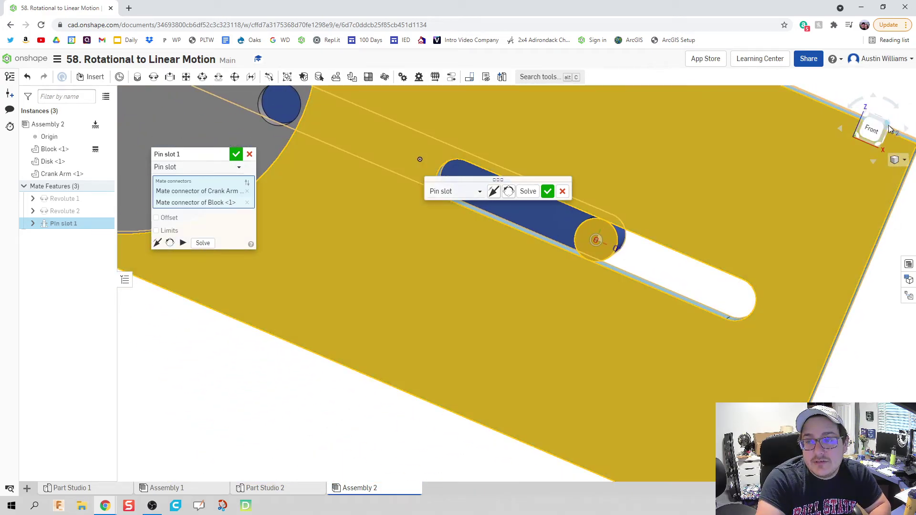
pyautogui.click(890, 128)
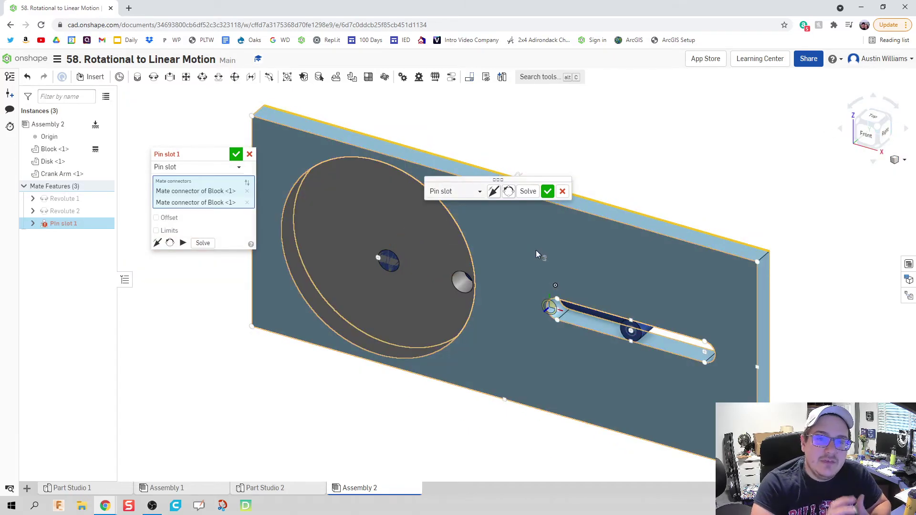
# Accept Pin slot 1, then reopen it and reselect the crank arm's pin connector.
pyautogui.click(548, 192)
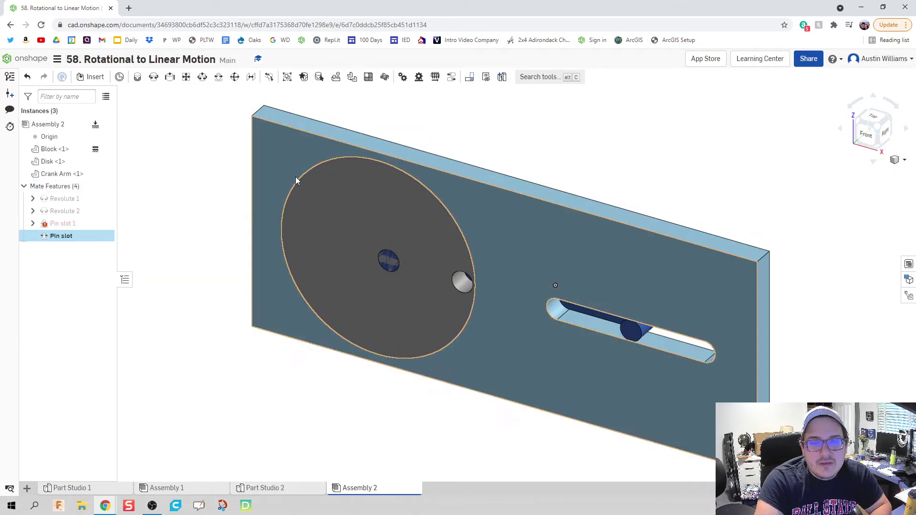
pyautogui.click(250, 154)
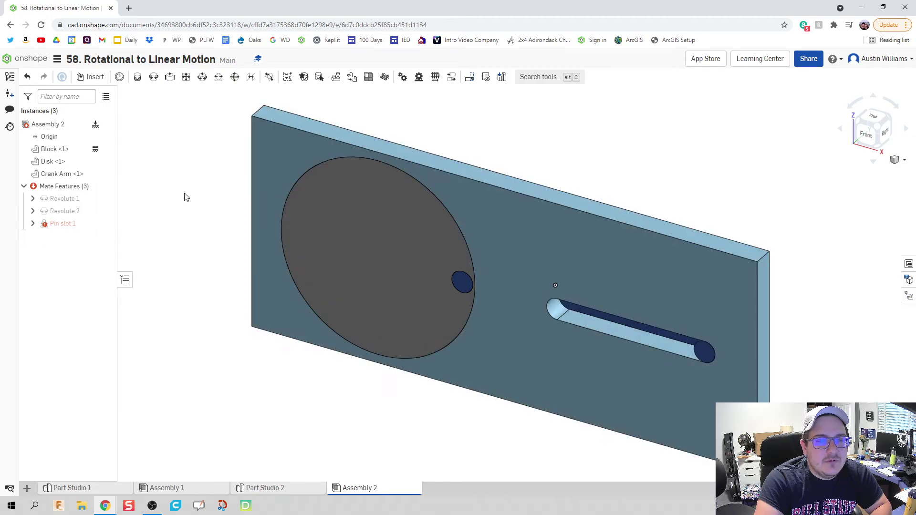
pyautogui.doubleClick(70, 225)
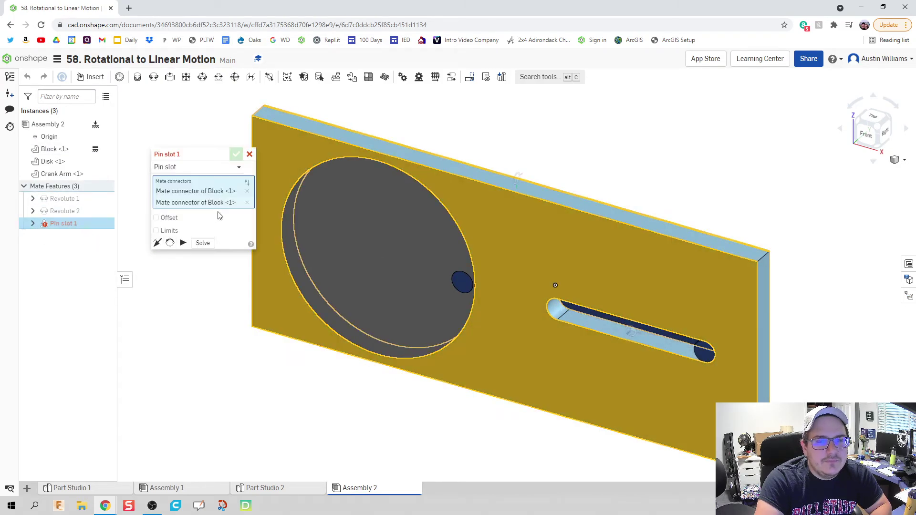
pyautogui.click(247, 203)
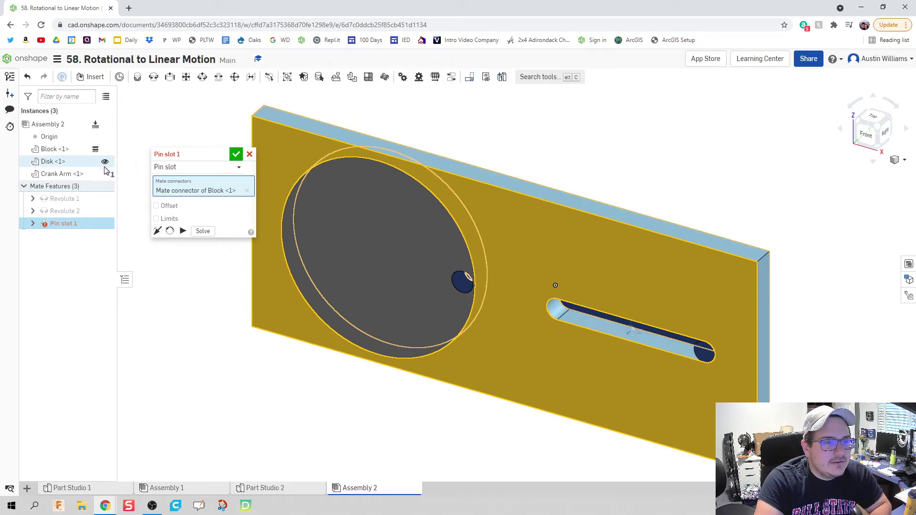
pyautogui.click(102, 150)
pyautogui.scroll(4, 692, 348)
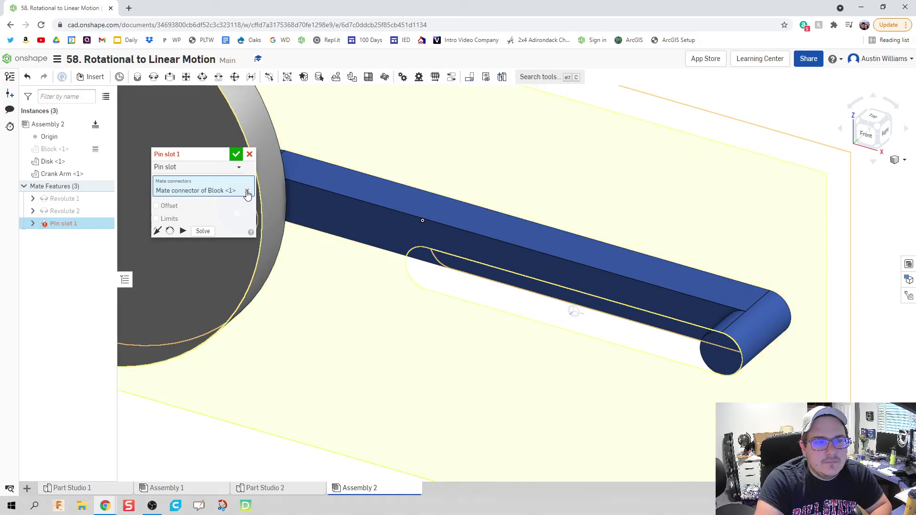
pyautogui.click(247, 191)
pyautogui.click(723, 355)
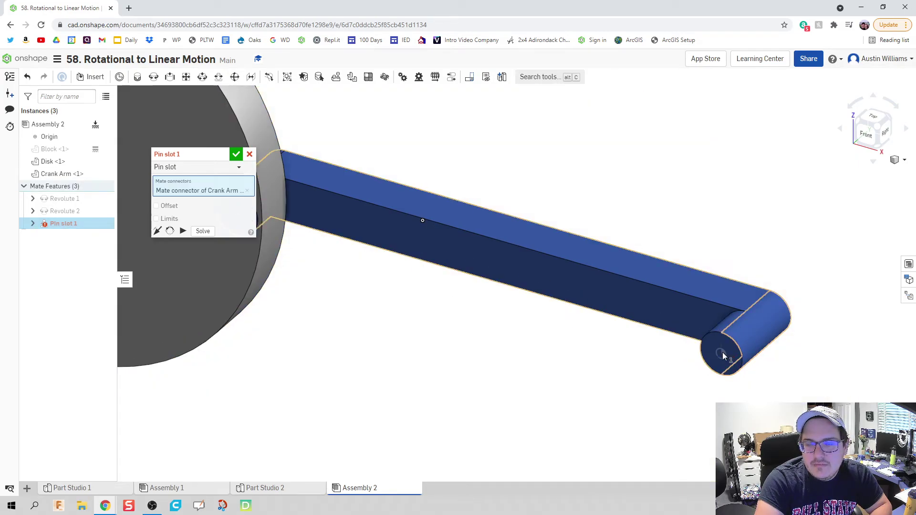
# With the Crank Arm hidden, pick the Block's slot-centre connector, preview, and confirm the mate.
pyautogui.click(105, 175)
pyautogui.click(95, 149)
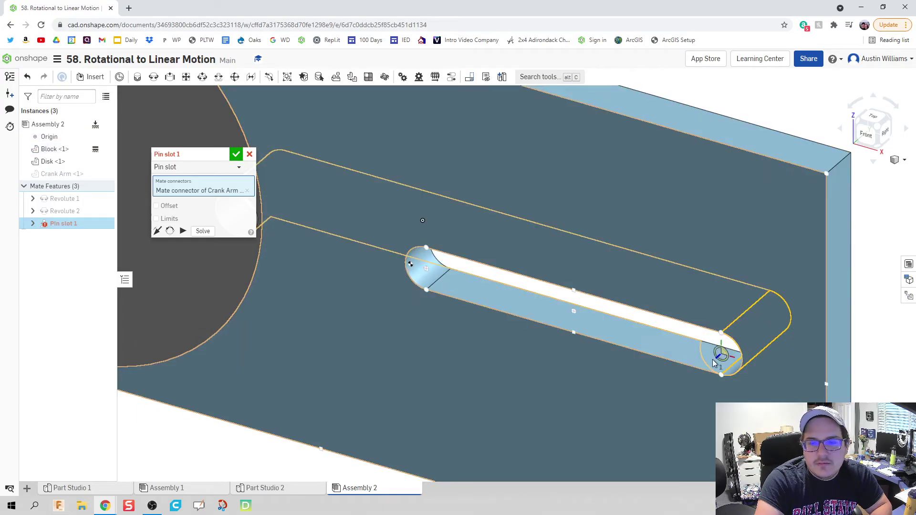
pyautogui.scroll(3, 708, 366)
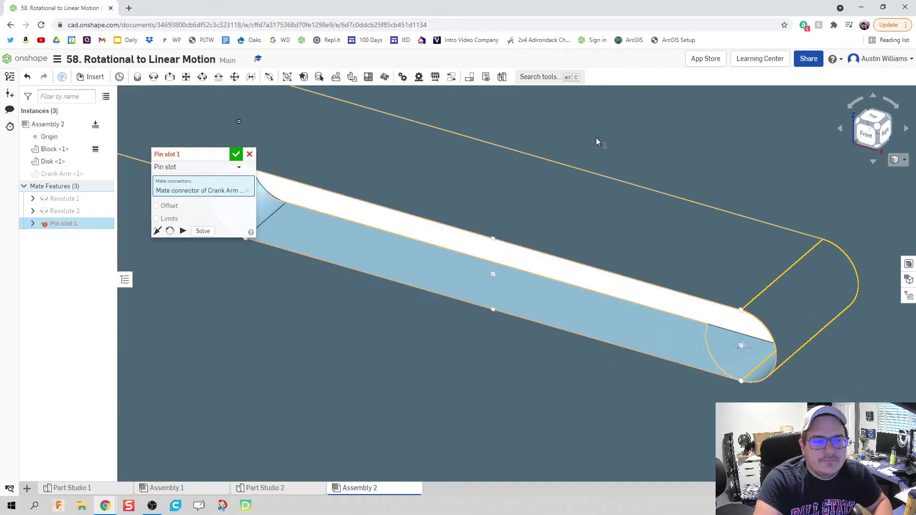
pyautogui.hotkey('shift', '1')
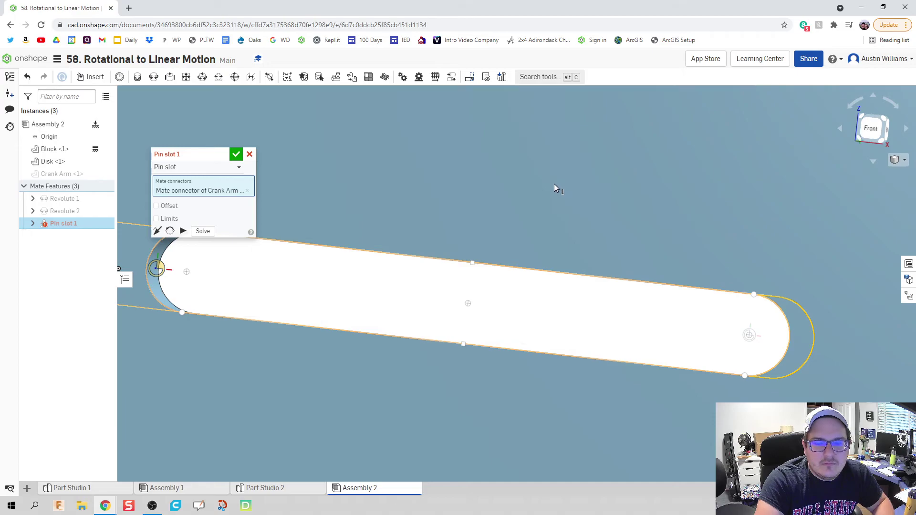
pyautogui.click(460, 307)
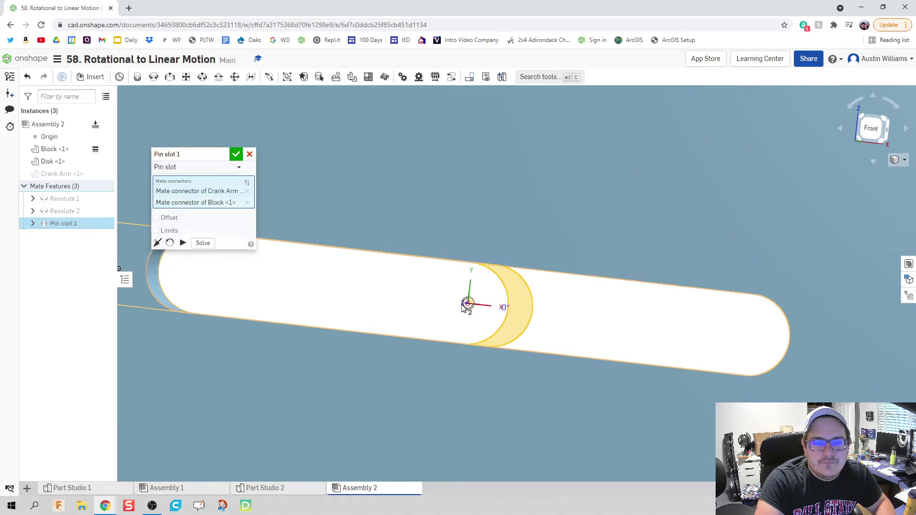
pyautogui.click(183, 243)
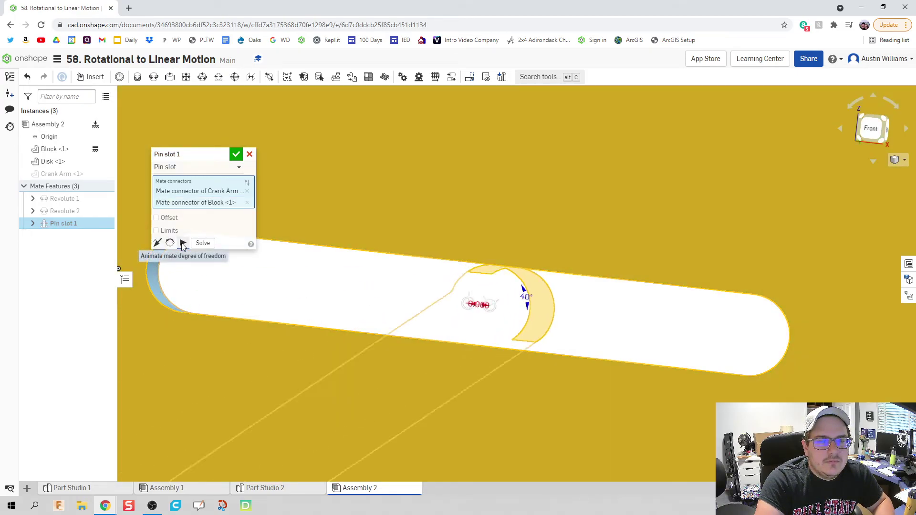
pyautogui.click(236, 153)
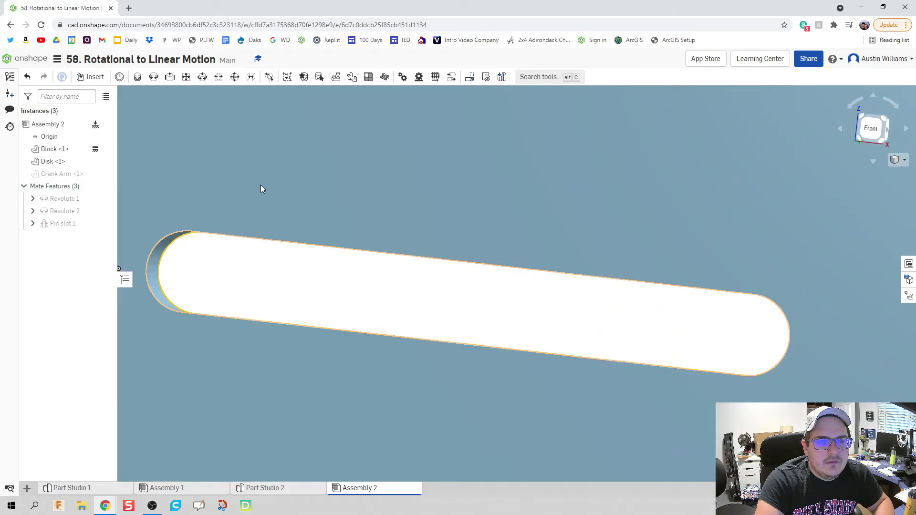
# Show the Crank Arm again, tilt the view over the assembly, and reopen Pin slot 1.
pyautogui.scroll(-3, 388, 200)
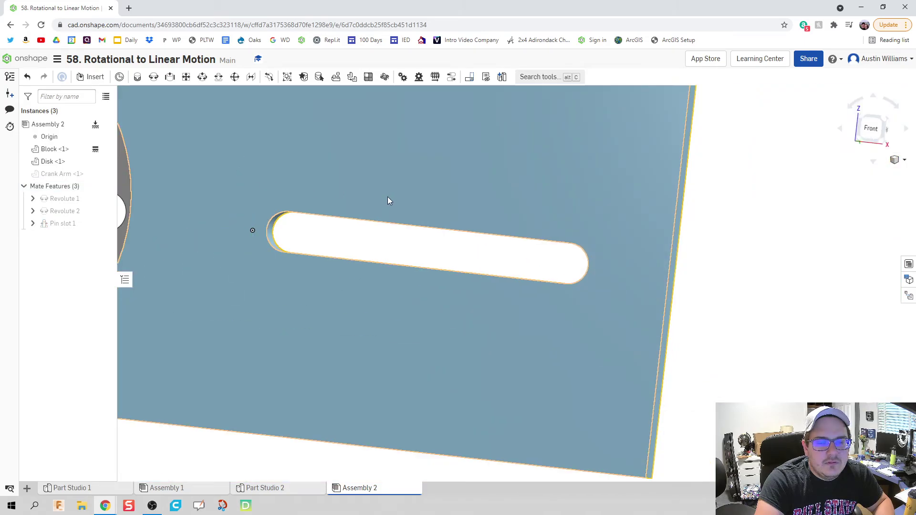
pyautogui.click(105, 173)
pyautogui.moveTo(407, 191); pyautogui.dragTo(401, 225, button='right')
pyautogui.moveTo(400, 225); pyautogui.dragTo(548, 321, button='middle')
pyautogui.scroll(-3, 502, 319)
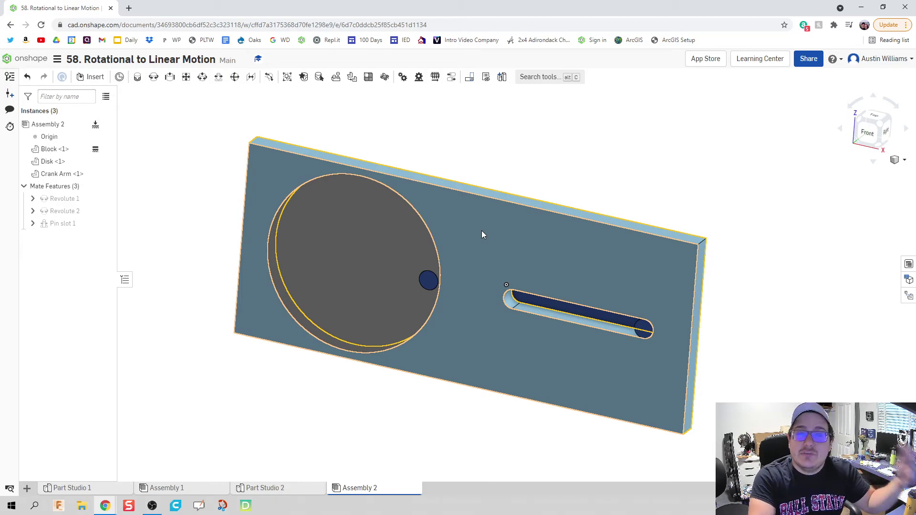
pyautogui.moveTo(74, 226)
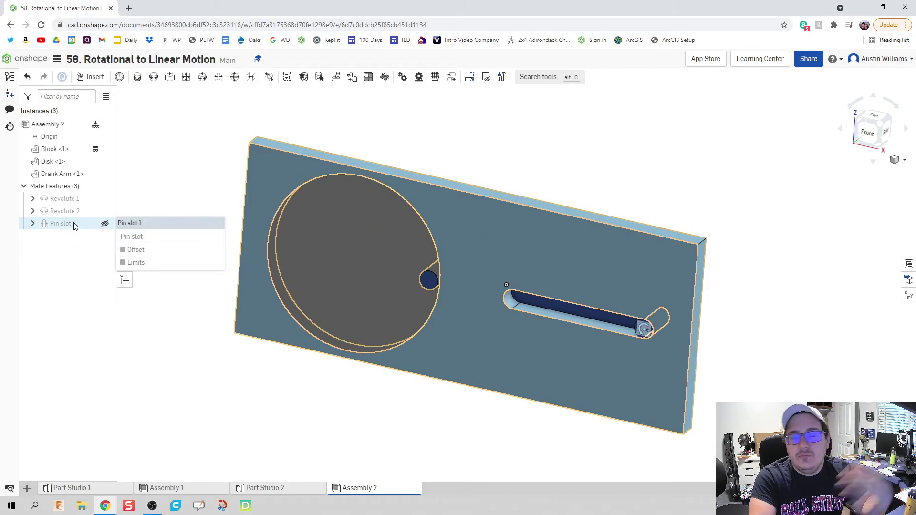
pyautogui.doubleClick(75, 224)
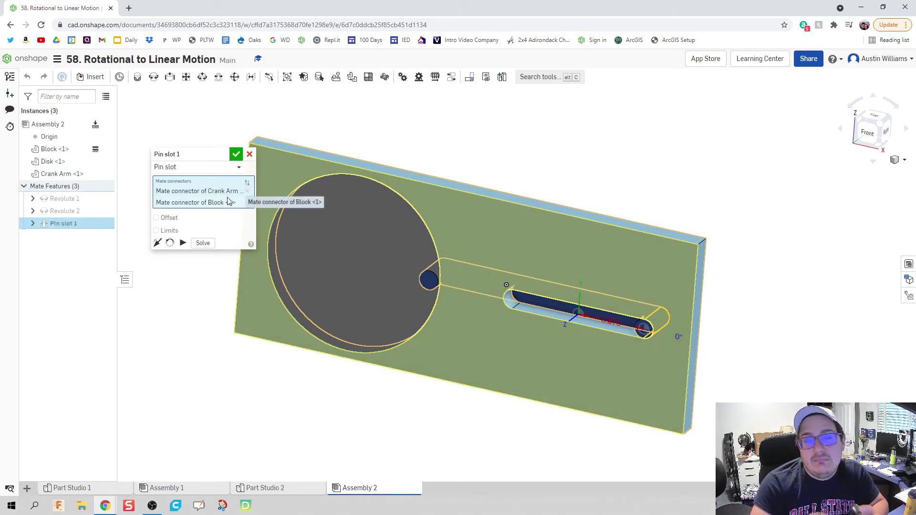
# Play a Loop animation of Revolute 2 so the disk drives the pin, then close it.
pyautogui.click(235, 154)
pyautogui.rightClick(48, 211)
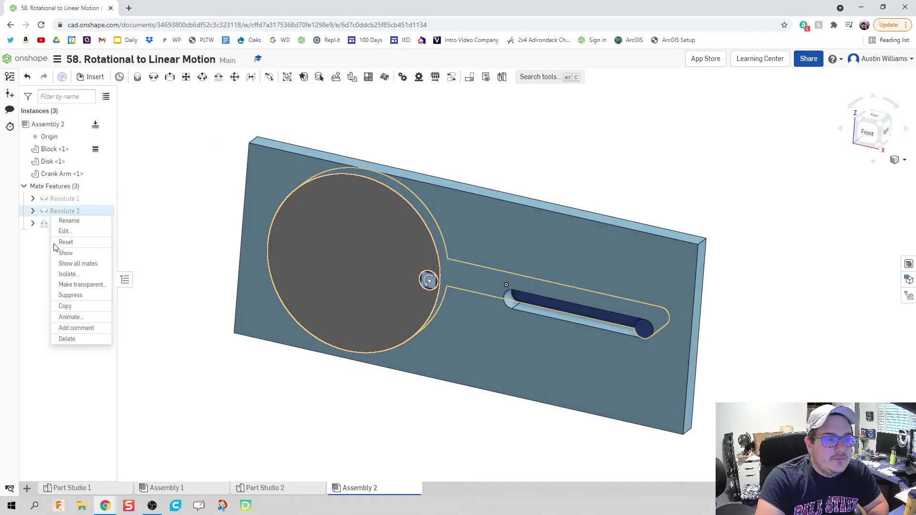
pyautogui.click(68, 317)
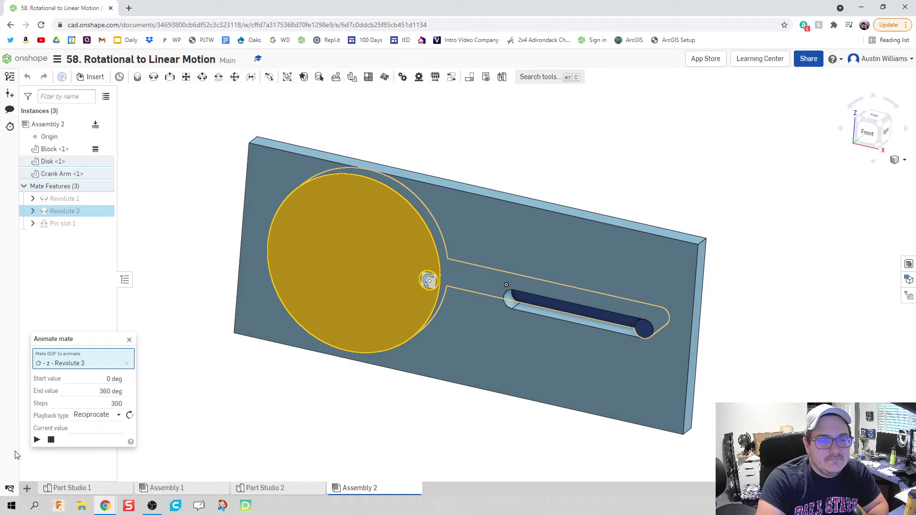
pyautogui.click(80, 417)
pyautogui.click(82, 456)
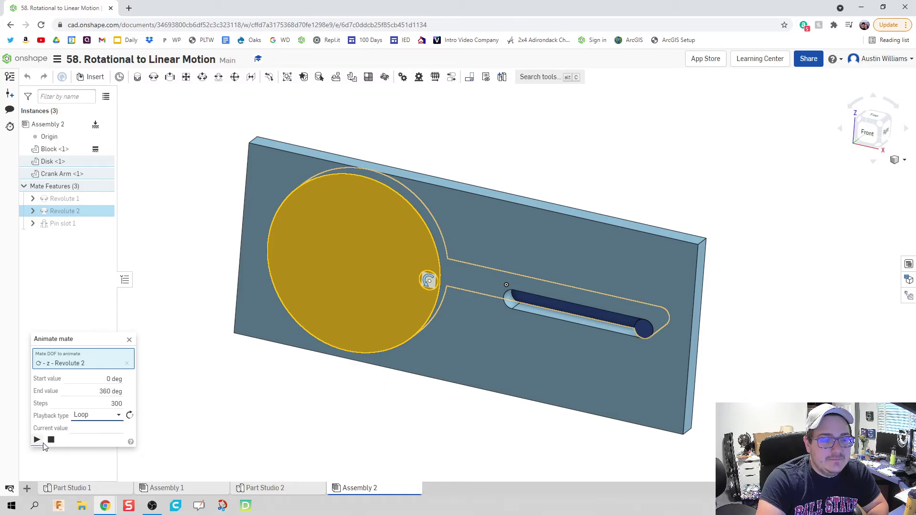
pyautogui.click(37, 441)
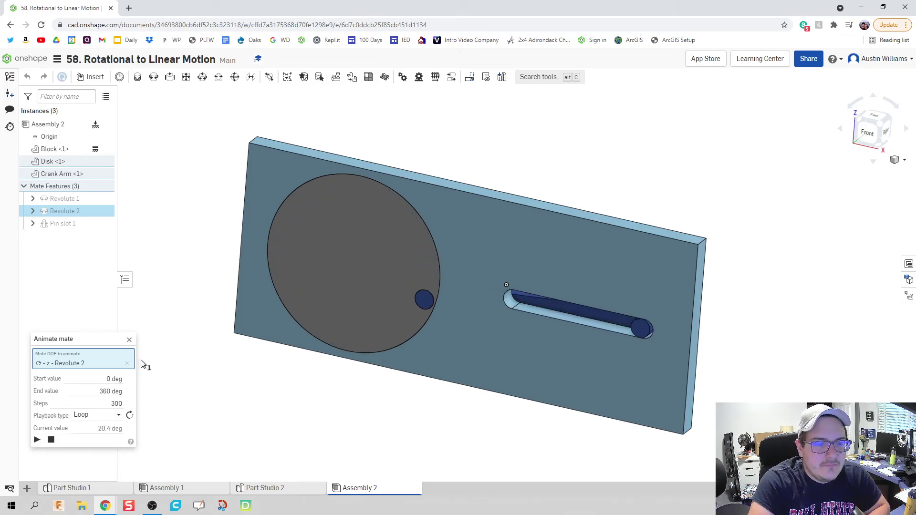
pyautogui.click(127, 339)
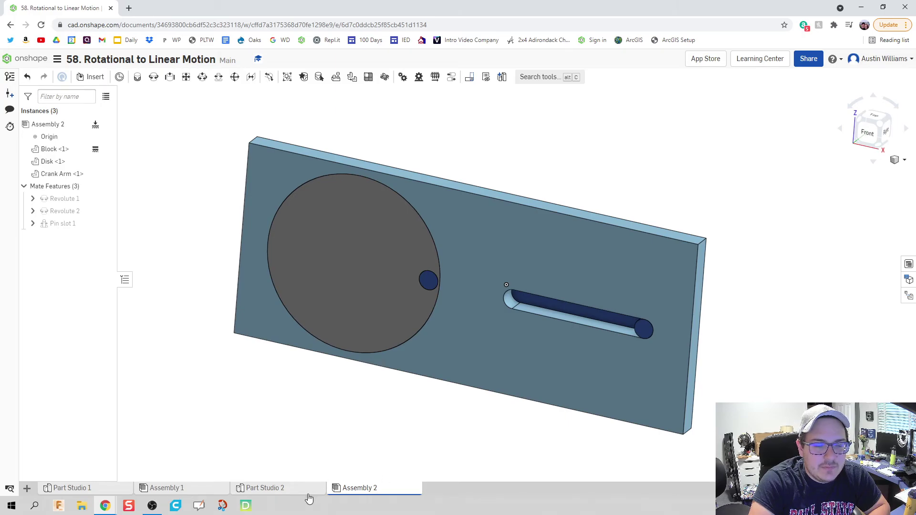
# In Part Studio 2, edit Sketch 1 normal to its plane, changing the slot length from 2 to 2.5 in.
pyautogui.click(305, 489)
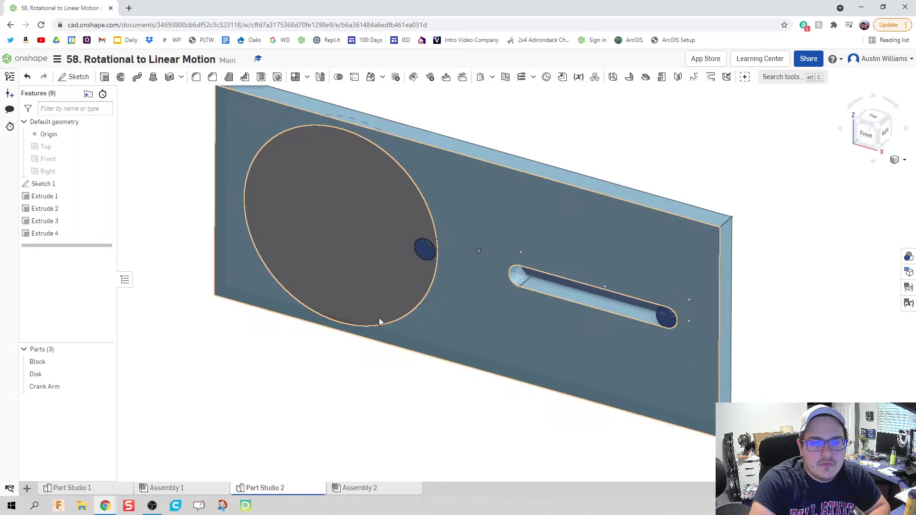
pyautogui.doubleClick(52, 186)
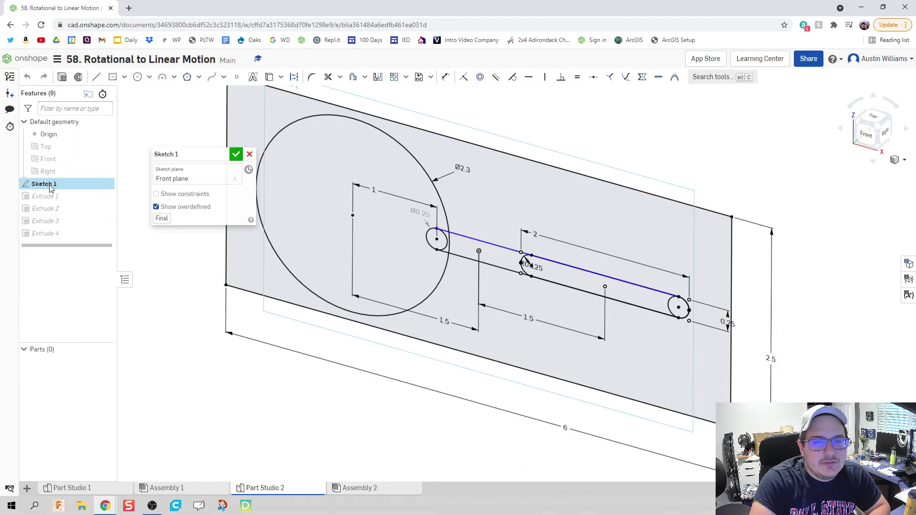
pyautogui.rightClick(509, 336)
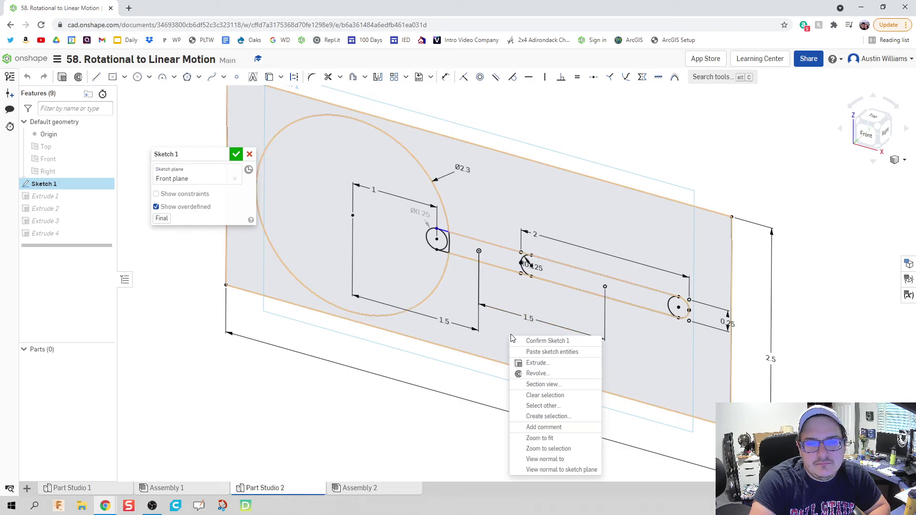
pyautogui.click(540, 472)
pyautogui.scroll(3, 617, 341)
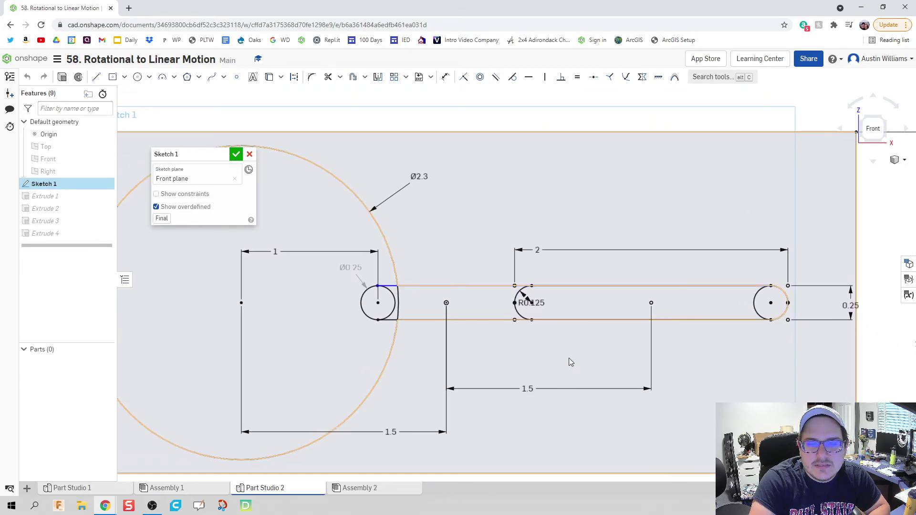
pyautogui.scroll(2, 573, 361)
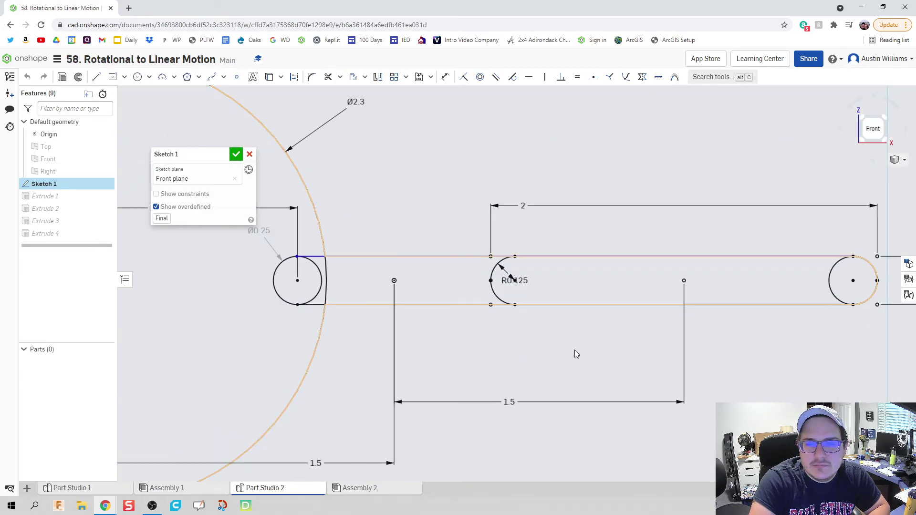
pyautogui.doubleClick(608, 205)
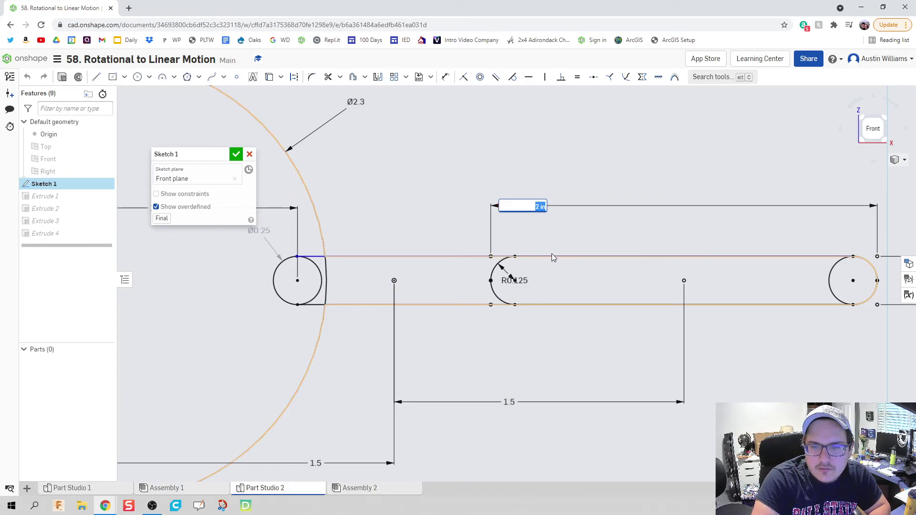
pyautogui.write('2.5')
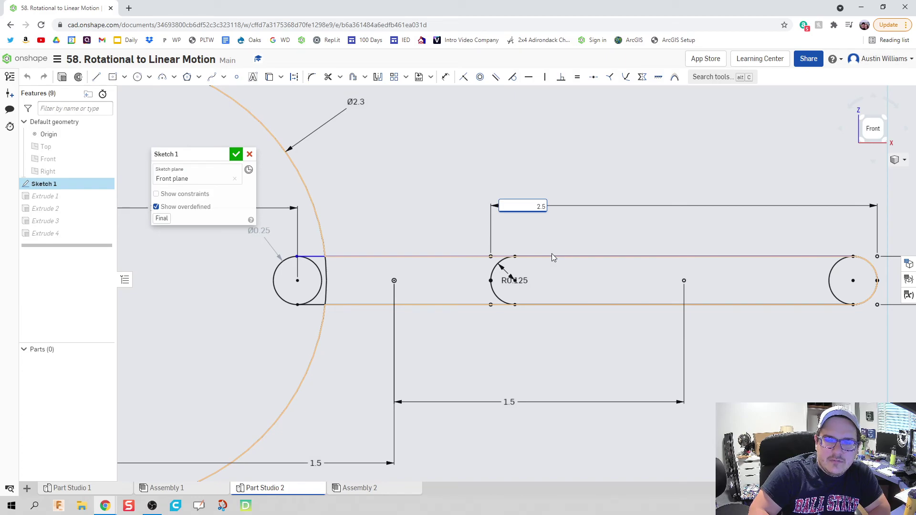
pyautogui.press('Return')
pyautogui.scroll(-2, 630, 289)
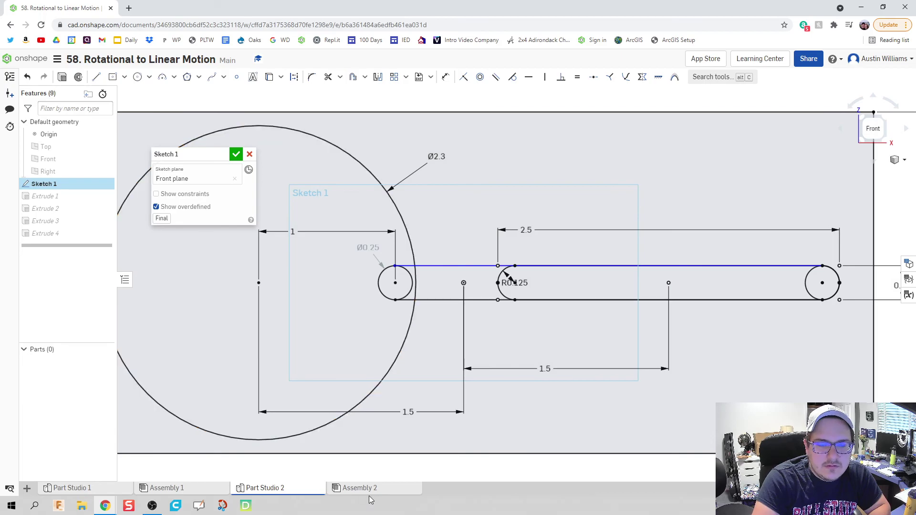
# Accept the sketch, return to Assembly 2, and play Revolute 1's 0–360 deg animation.
pyautogui.click(236, 155)
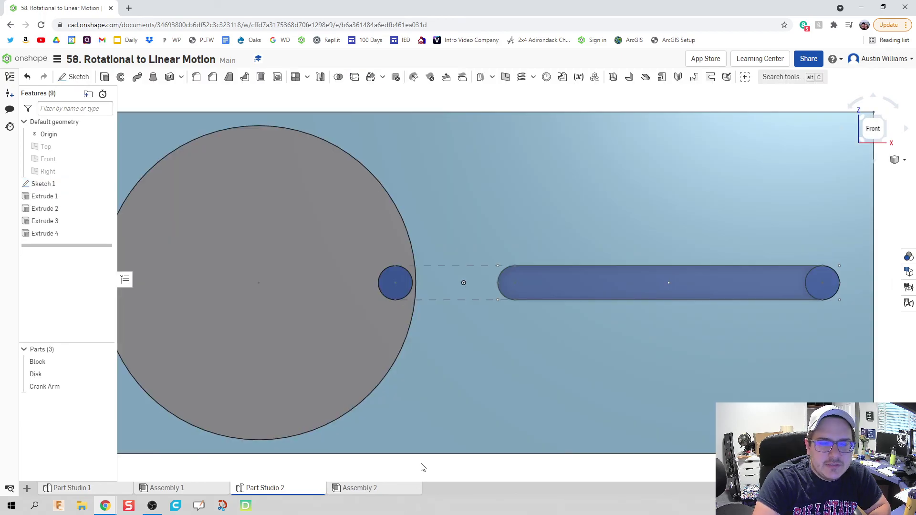
pyautogui.click(345, 488)
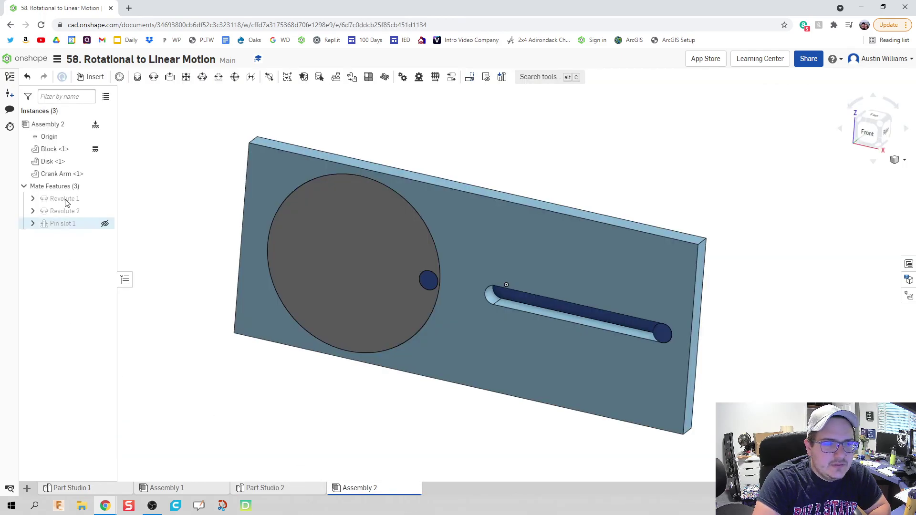
pyautogui.rightClick(65, 199)
pyautogui.click(88, 306)
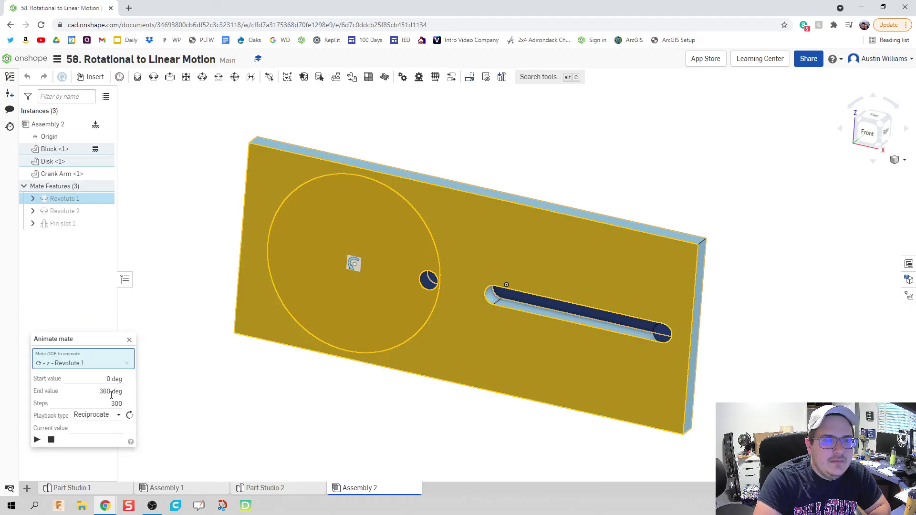
pyautogui.click(37, 440)
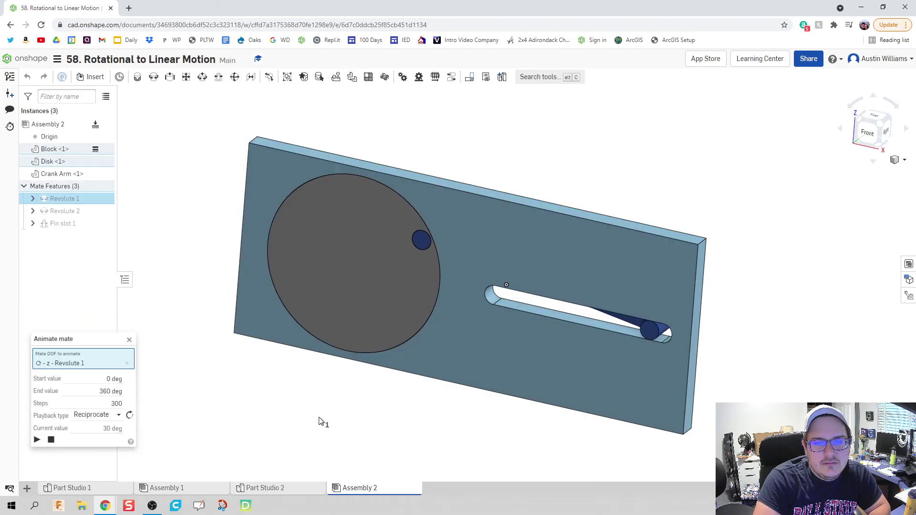